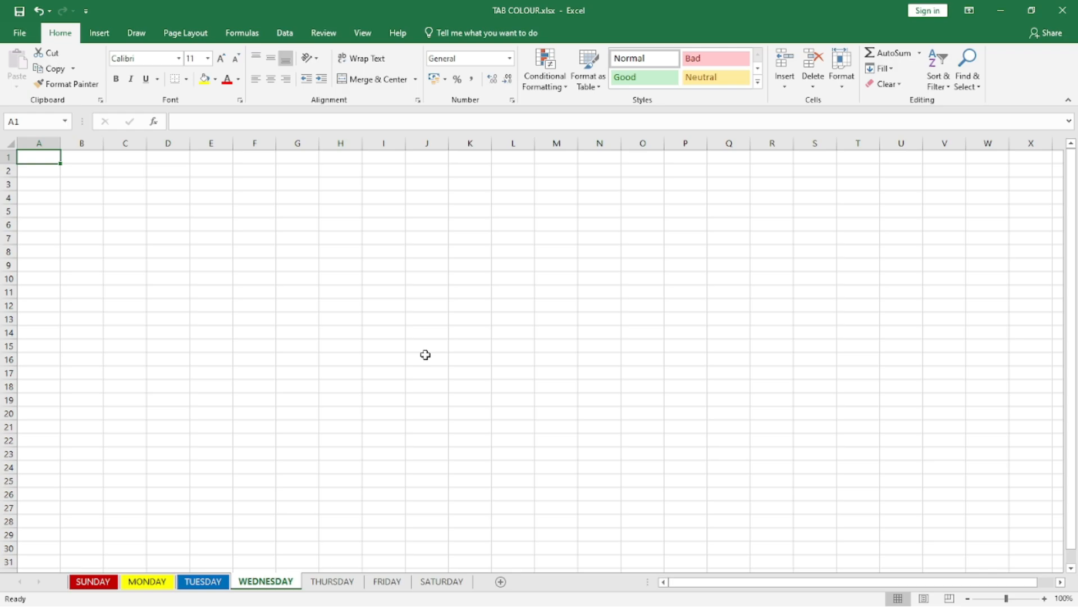
left_click(845, 91)
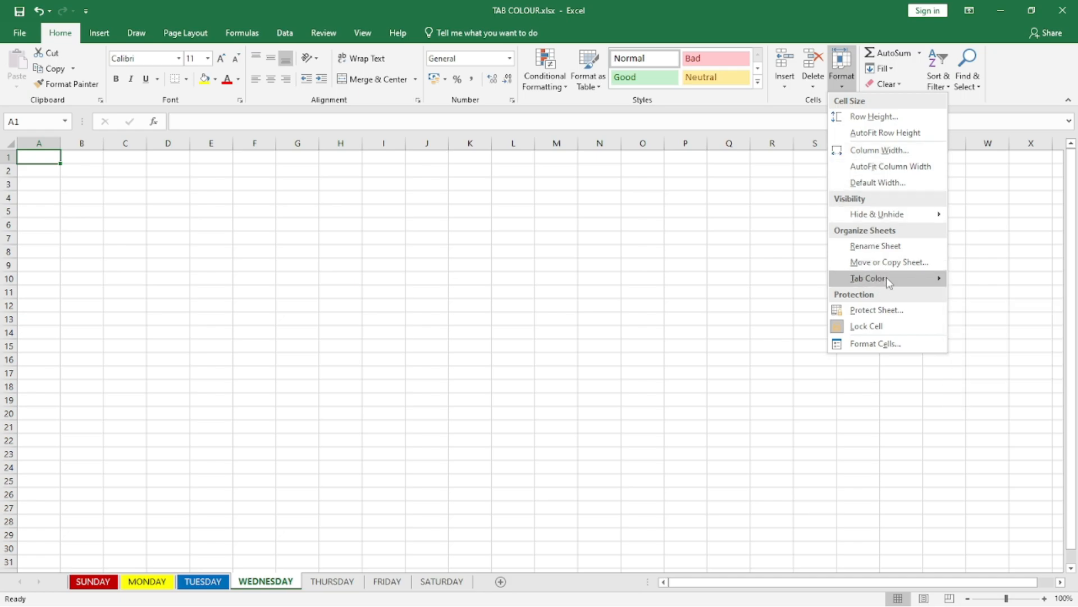
mouse_move(889, 282)
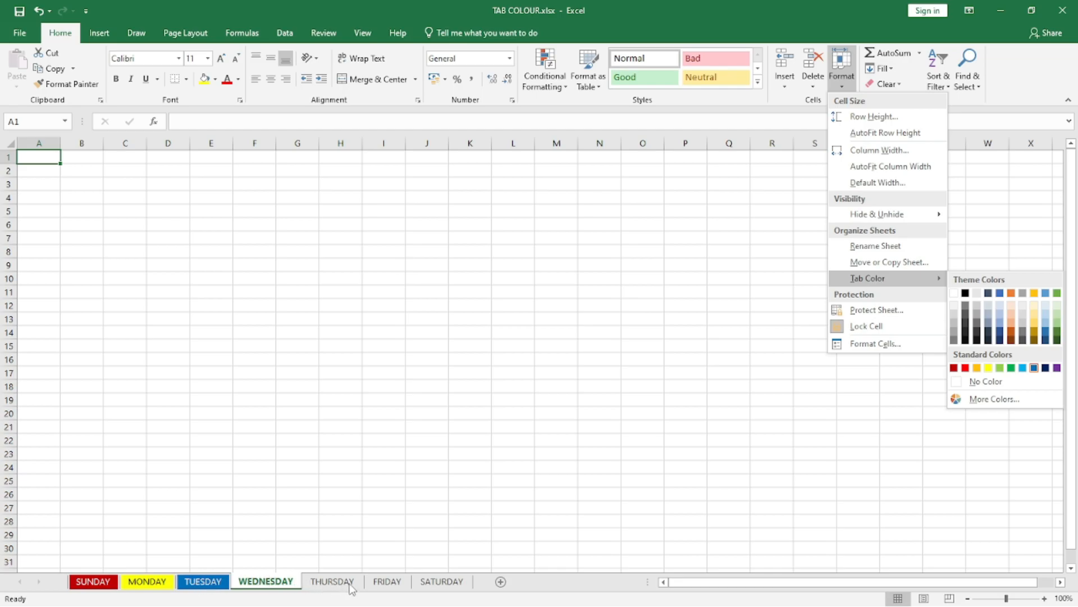
left_click(333, 495)
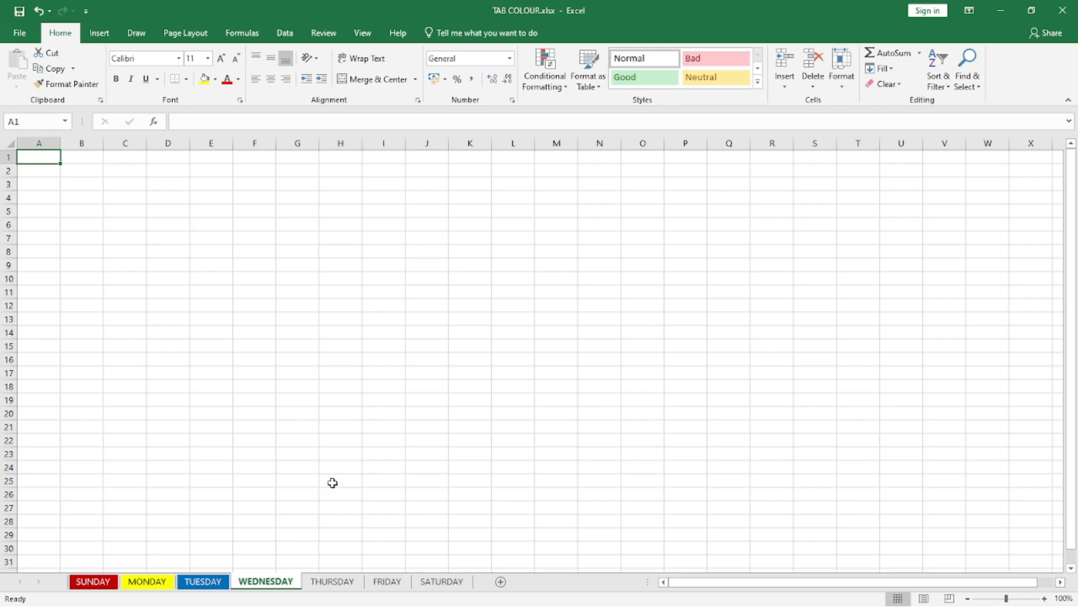
key("Right")
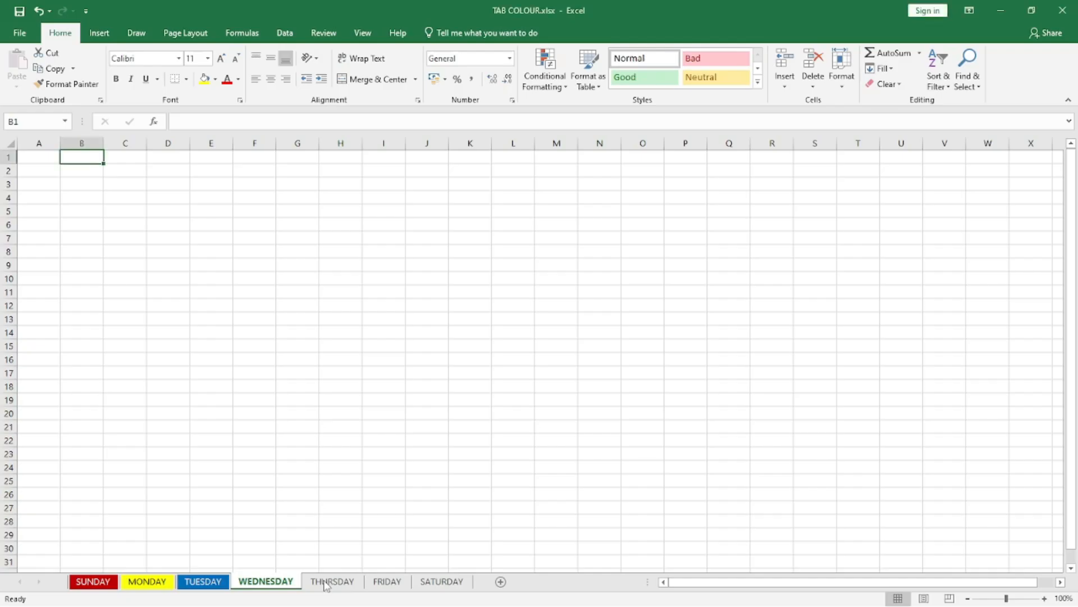
Step: Insert a new worksheet directly after THURSDAY and rename it MCA COMPUTER ACADEMY
left_click(332, 581)
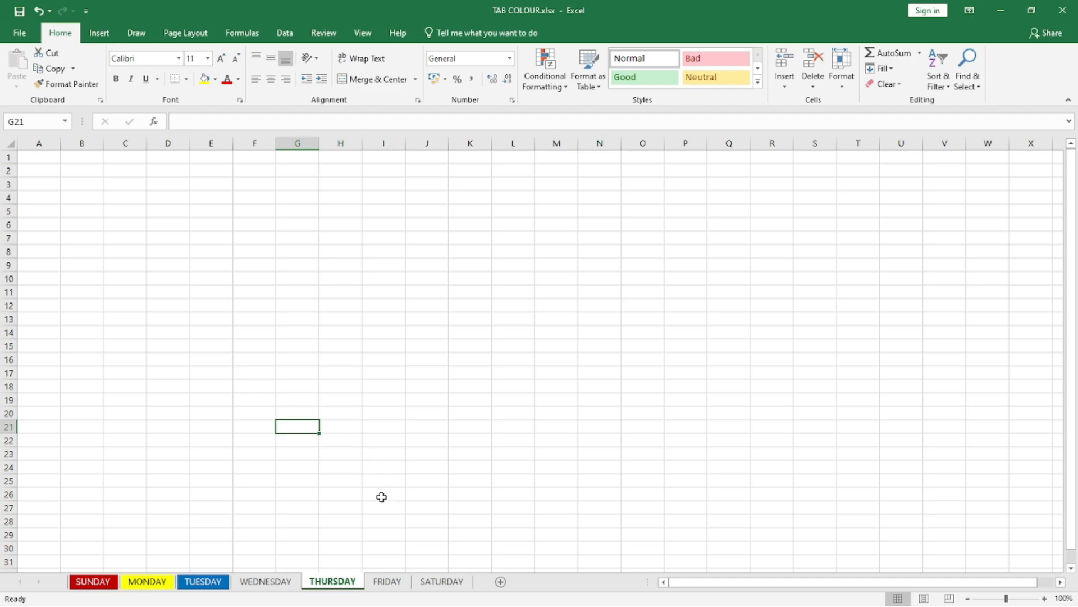
left_click(505, 582)
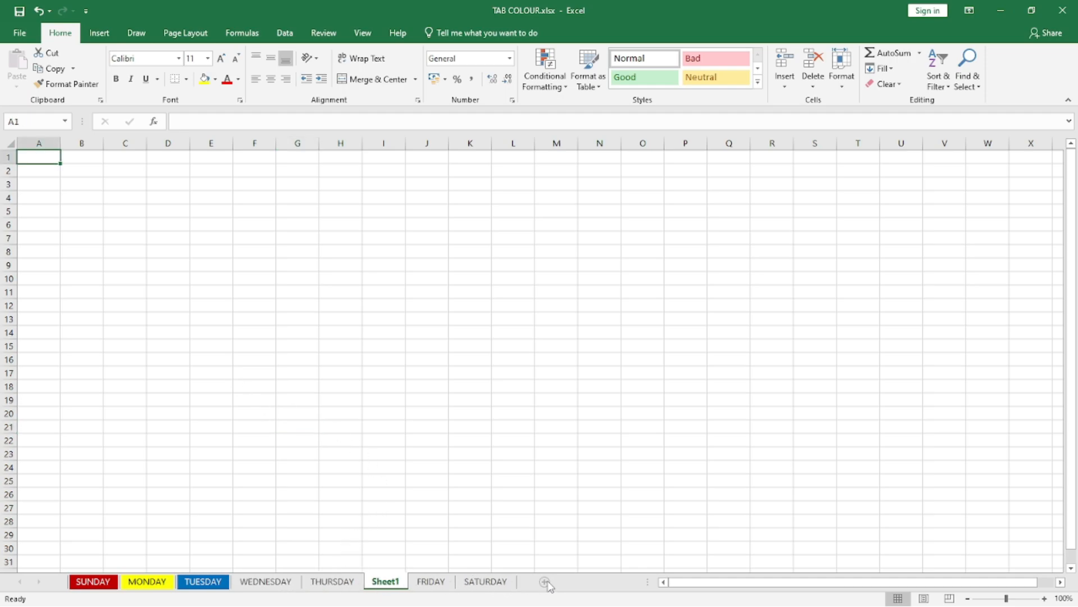
right_click(387, 583)
left_click(452, 463)
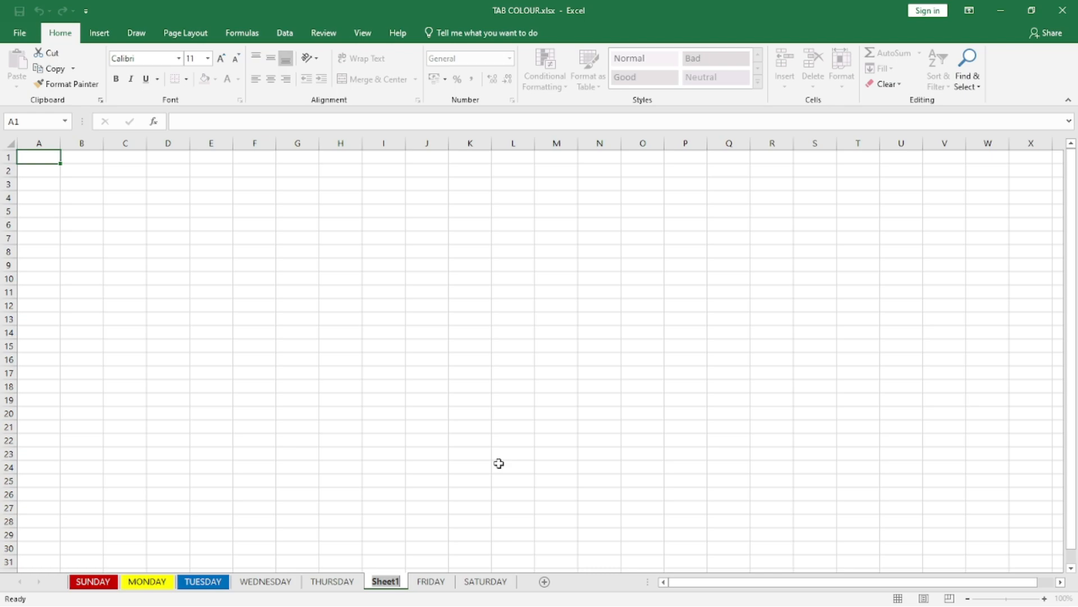
type("M")
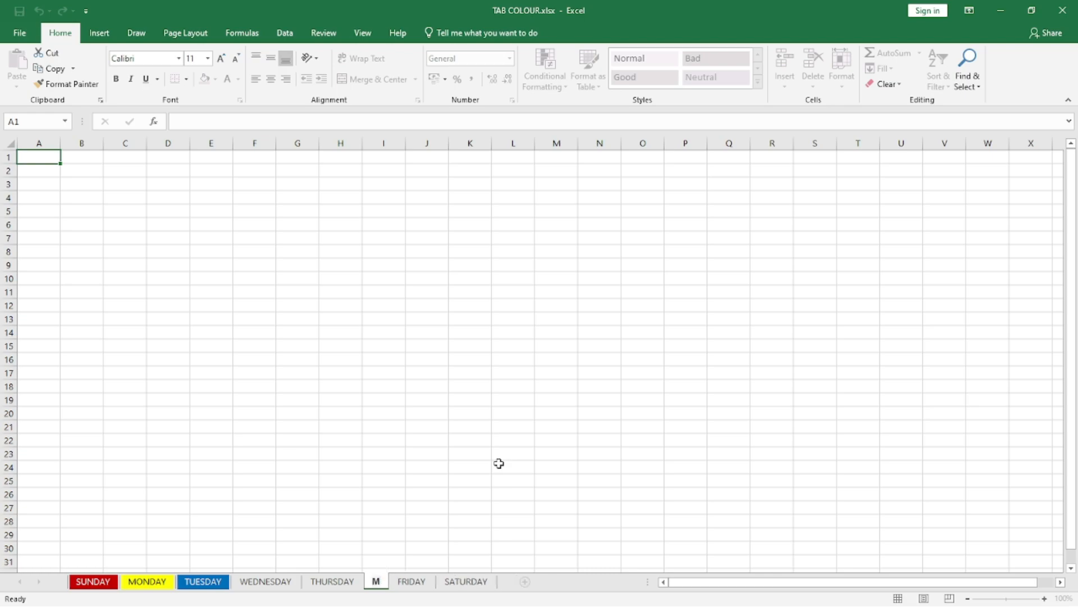
type("CA COMPUTER ACADEMY")
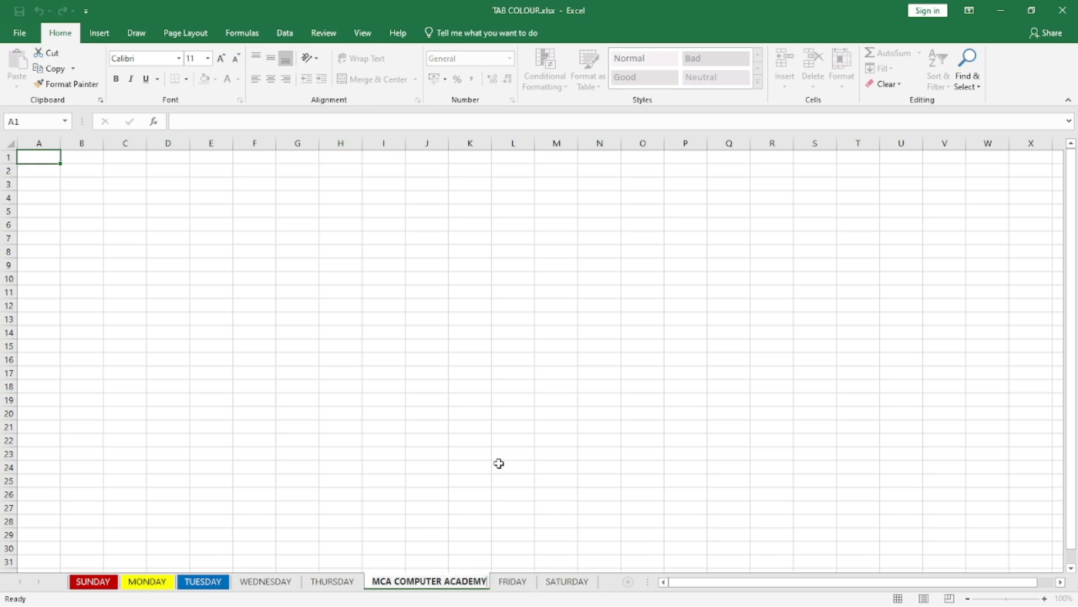
key("Return")
key("Return")
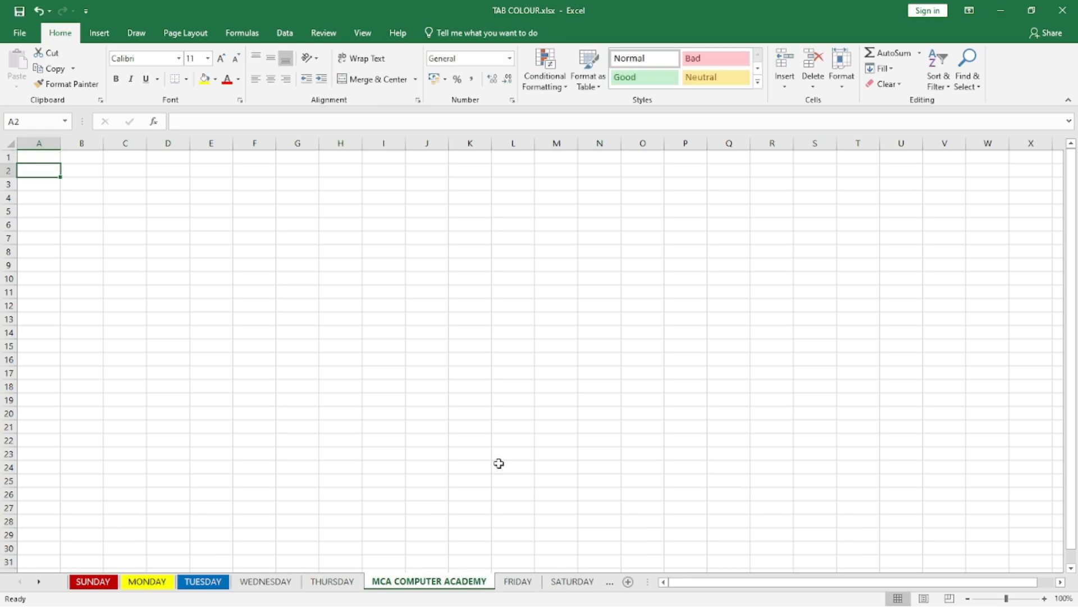
Step: Set the tab color of the MCA COMPUTER ACADEMY sheet to the standard Green and view it from the FRIDAY sheet
left_click(515, 582)
left_click(428, 586)
left_click(846, 93)
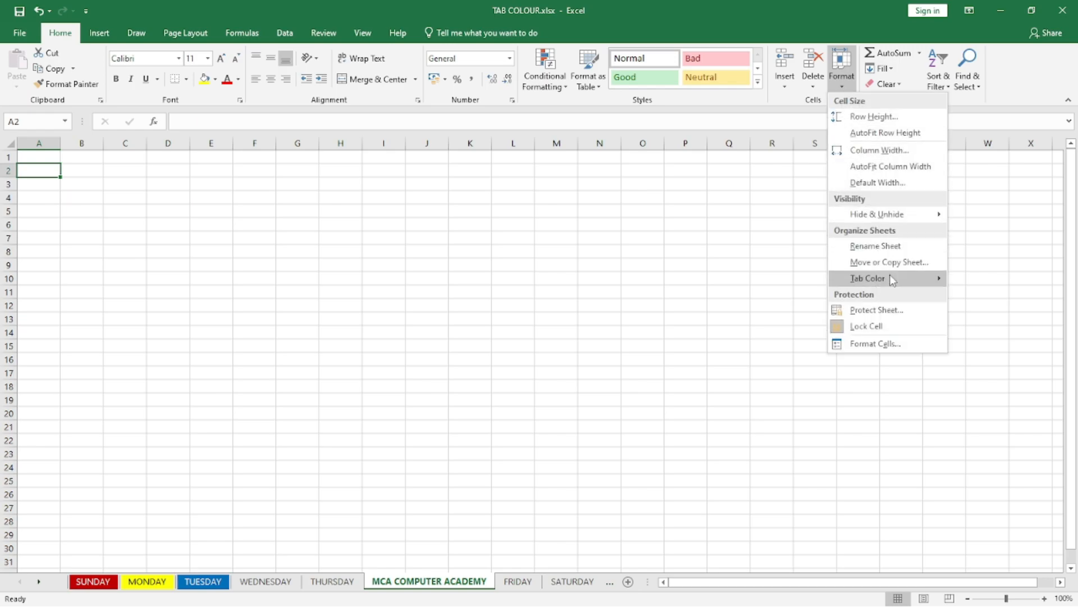
mouse_move(891, 279)
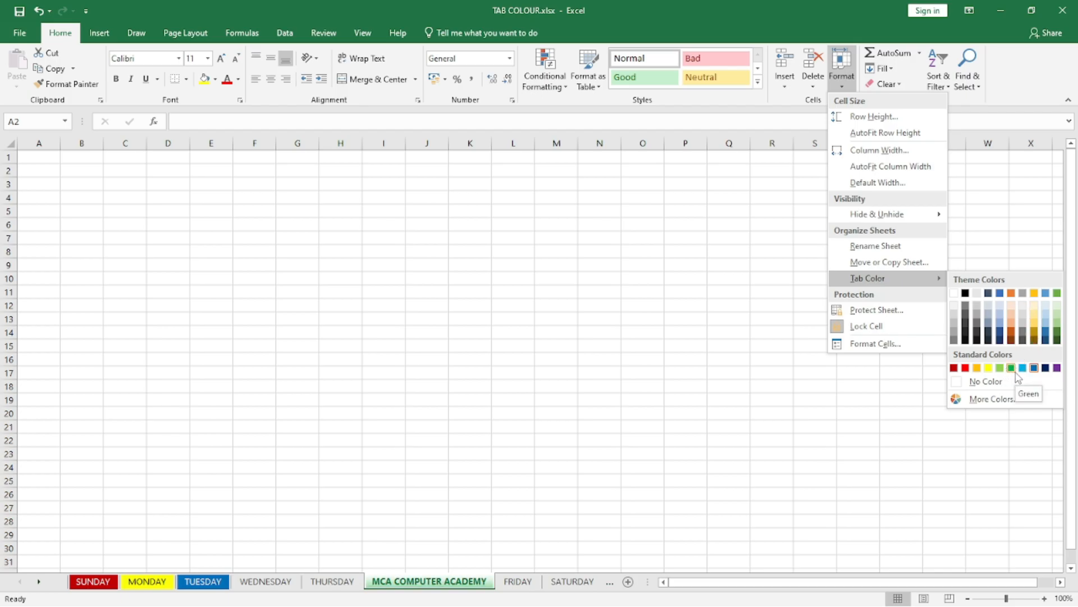
left_click(1012, 369)
left_click(434, 479)
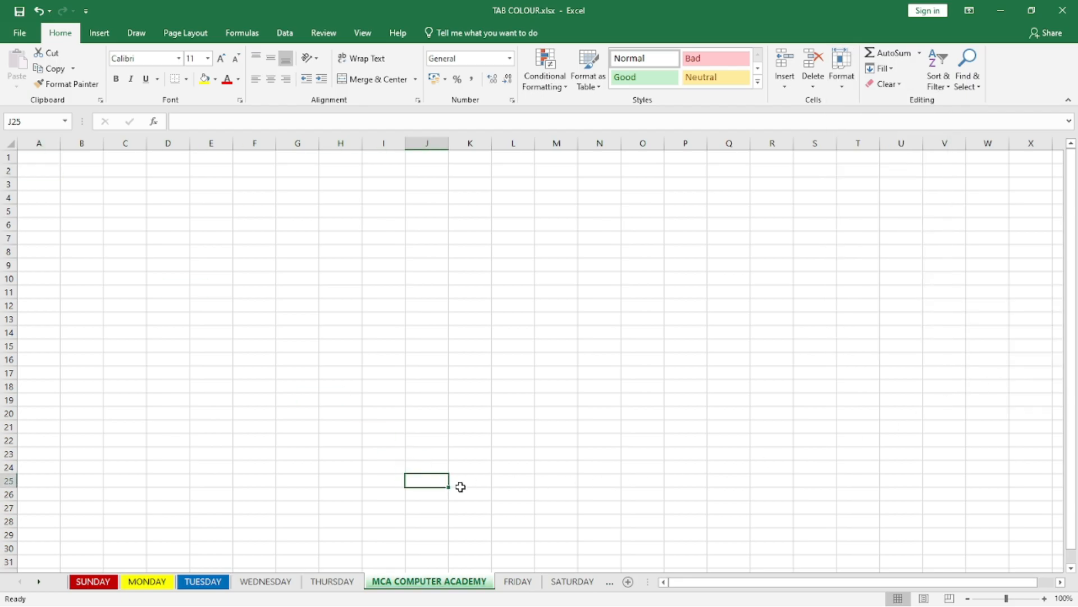
left_click(517, 580)
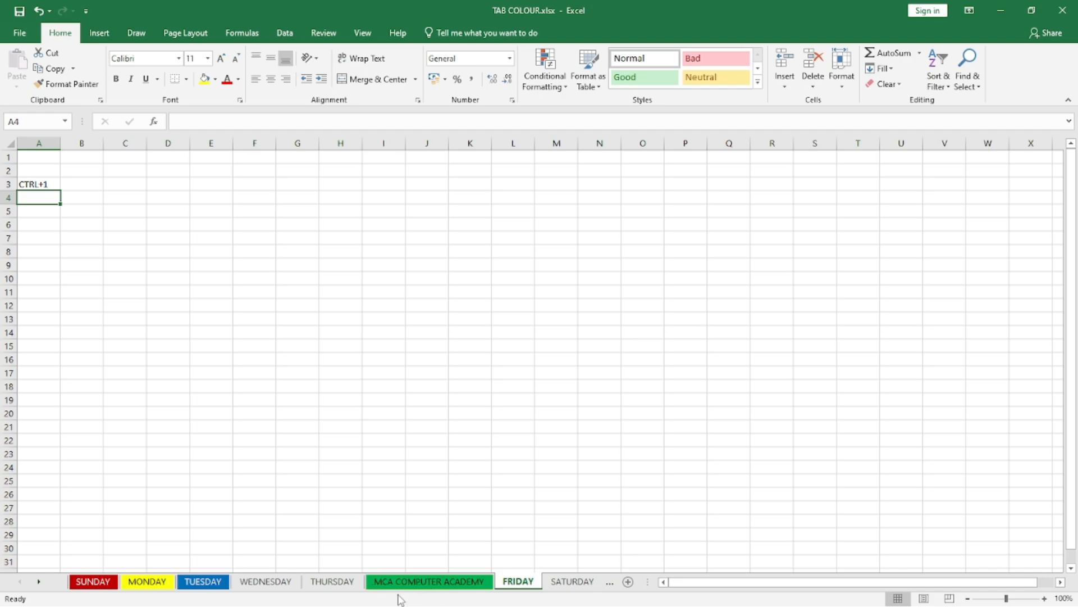
Step: Set the tab color of the WEDNESDAY sheet to the standard Purple
left_click(263, 584)
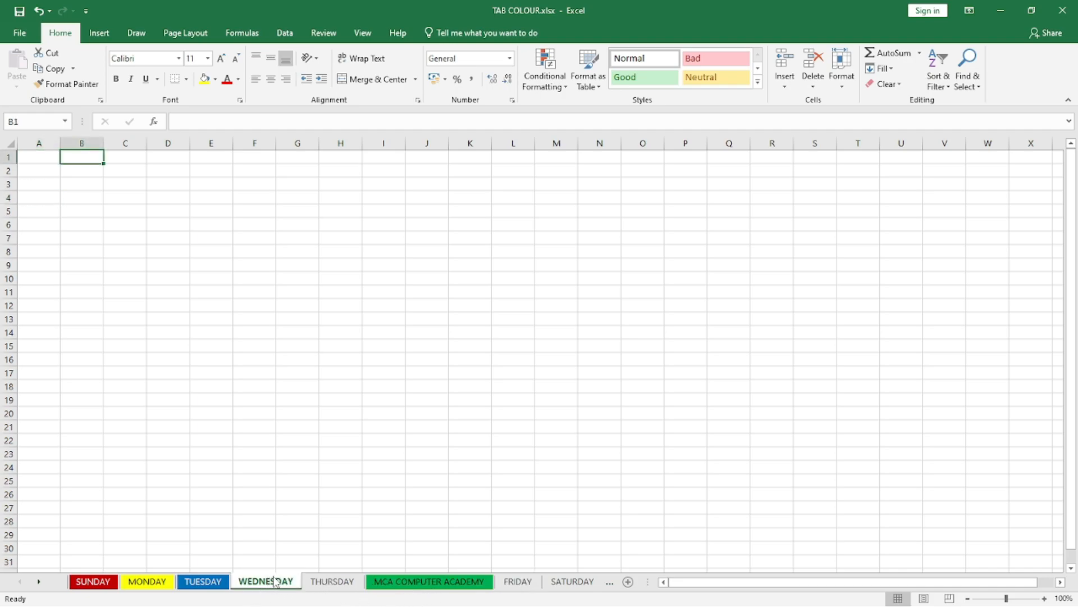
left_click(846, 88)
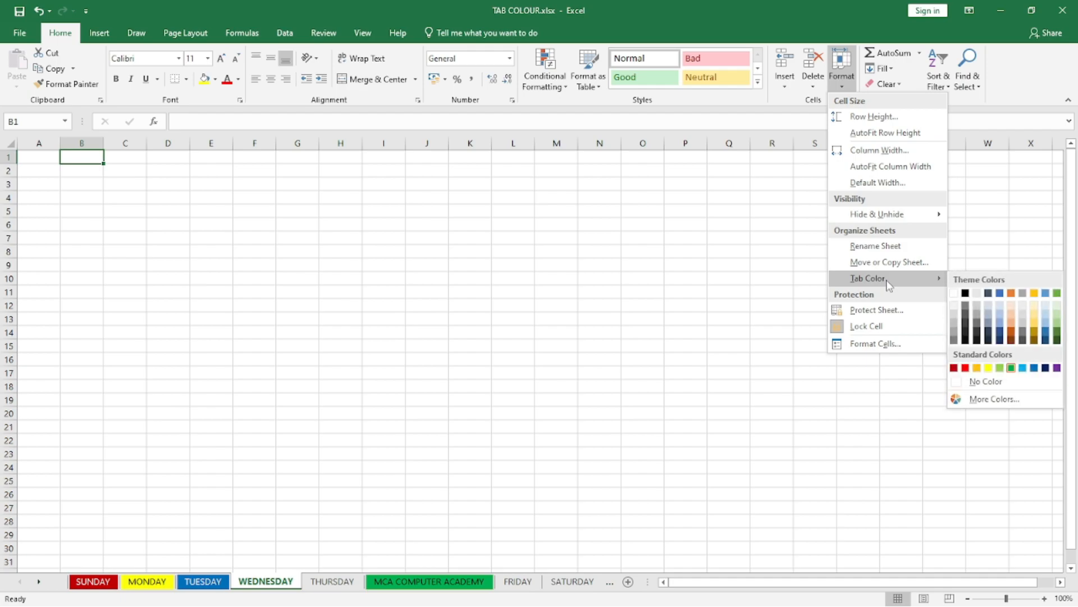
left_click(1046, 368)
left_click(164, 226)
left_click(441, 454)
Step: Give the THURSDAY sheet a bright light green tab color from the extended color palette and switch to the FRIDAY sheet
left_click(332, 581)
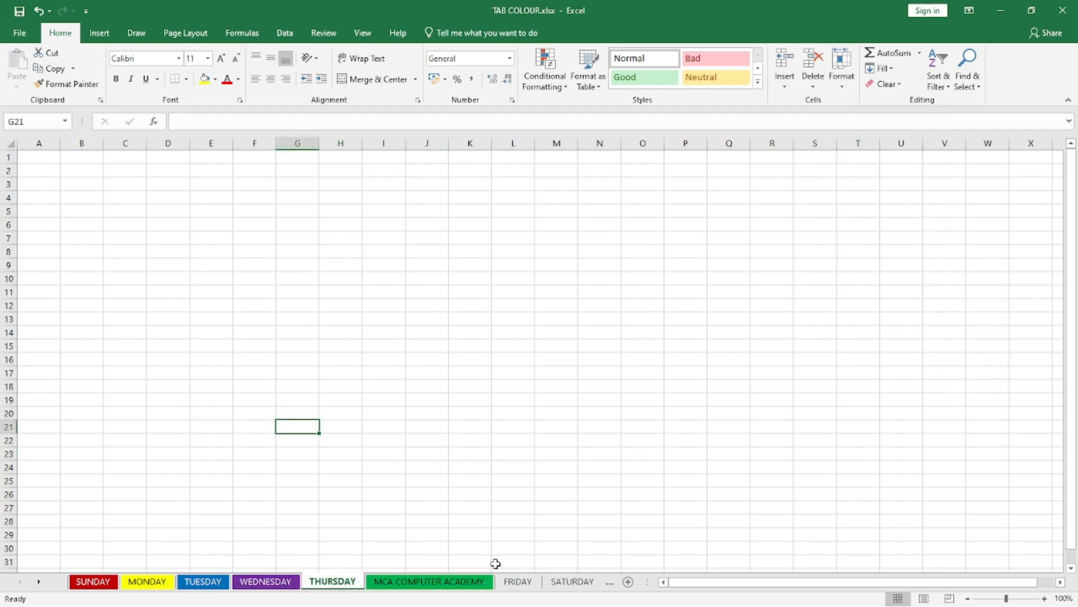
left_click(839, 91)
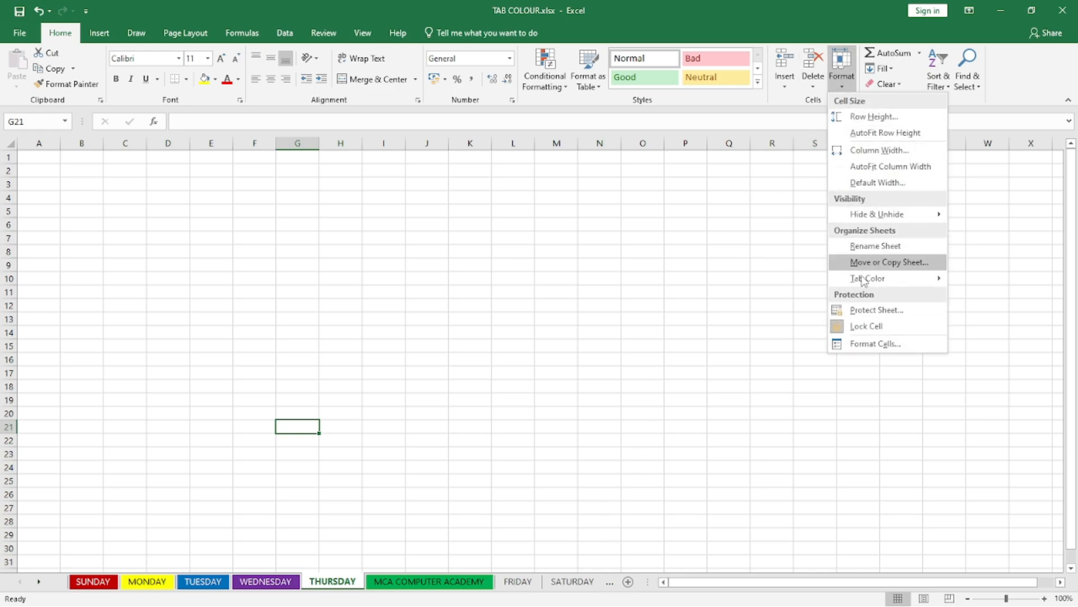
mouse_move(875, 285)
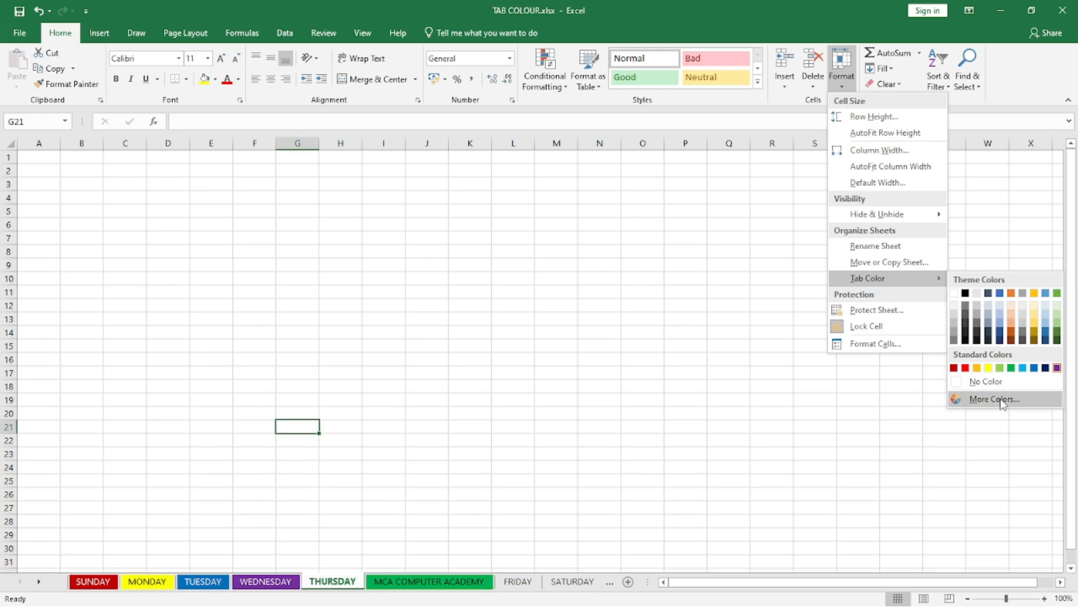
left_click(962, 398)
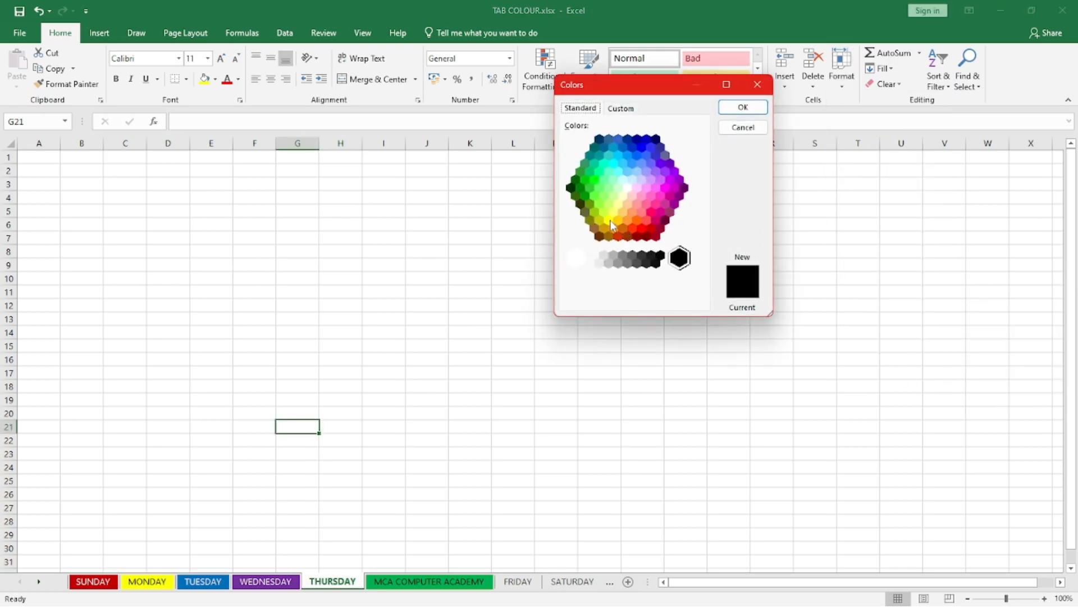
left_click(594, 196)
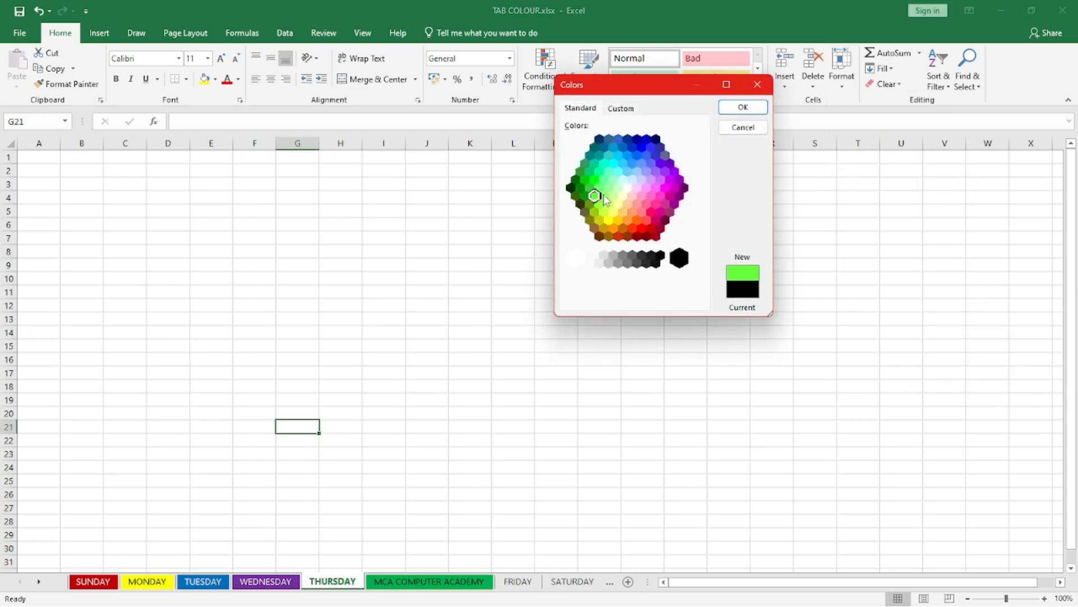
left_click(743, 108)
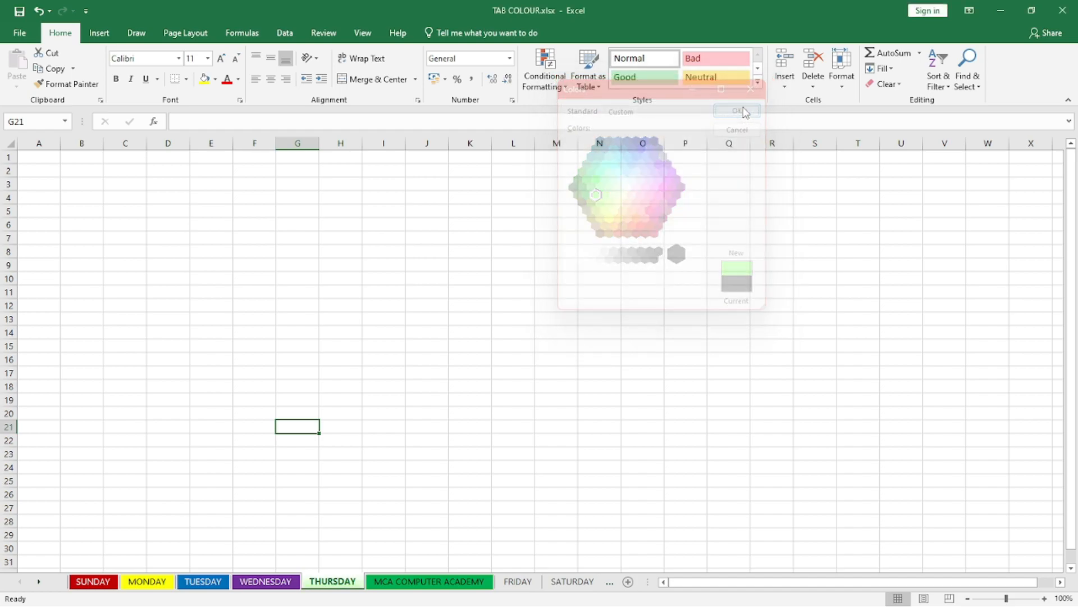
left_click(522, 582)
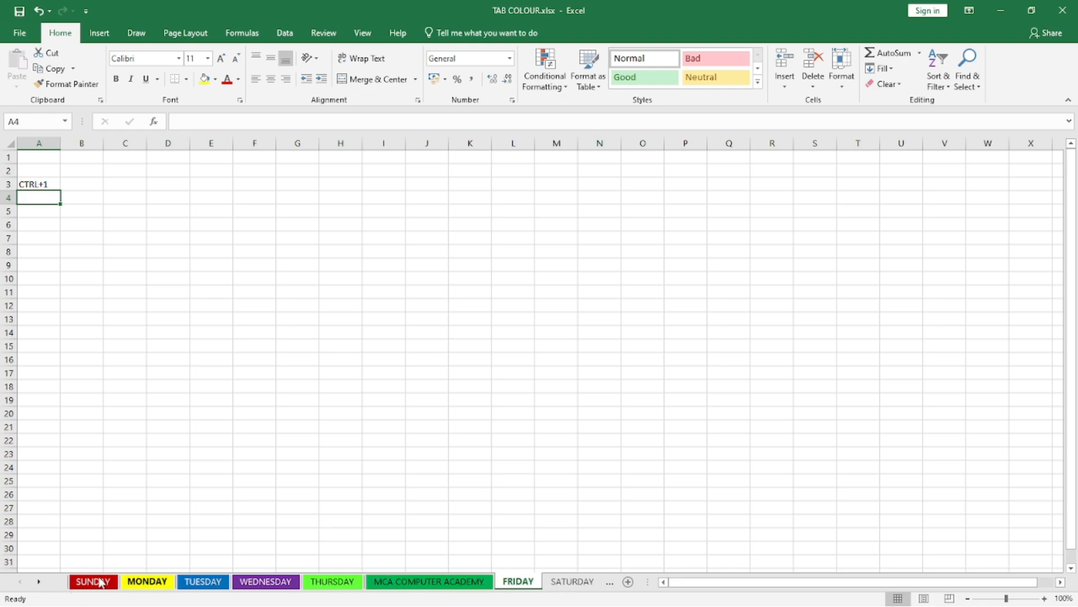
Step: Insert a blank worksheet before MCA COMPUTER ACADEMY and delete it again
right_click(437, 584)
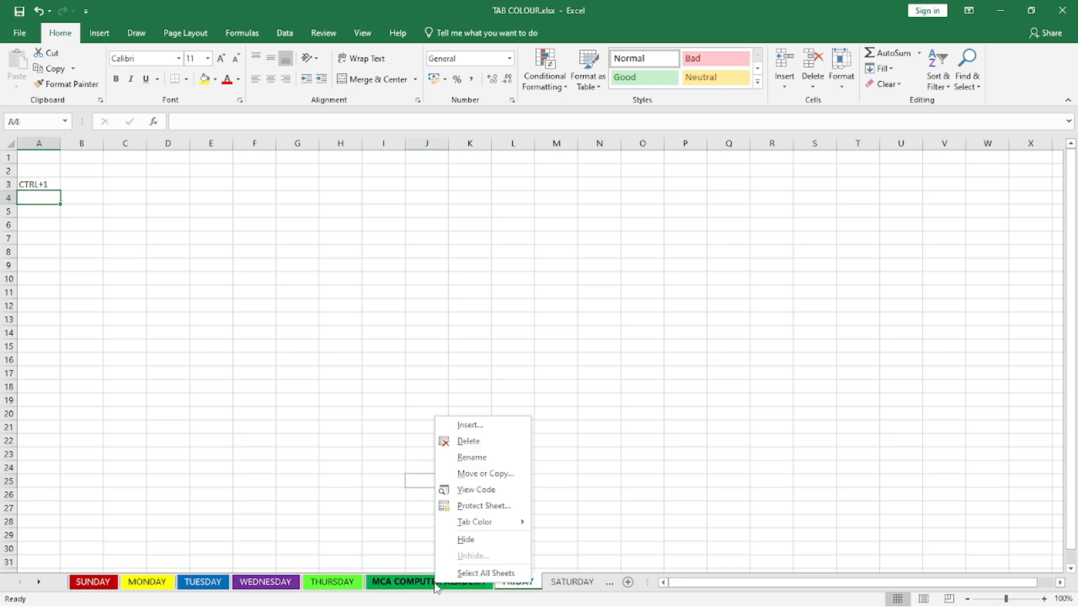
left_click(482, 430)
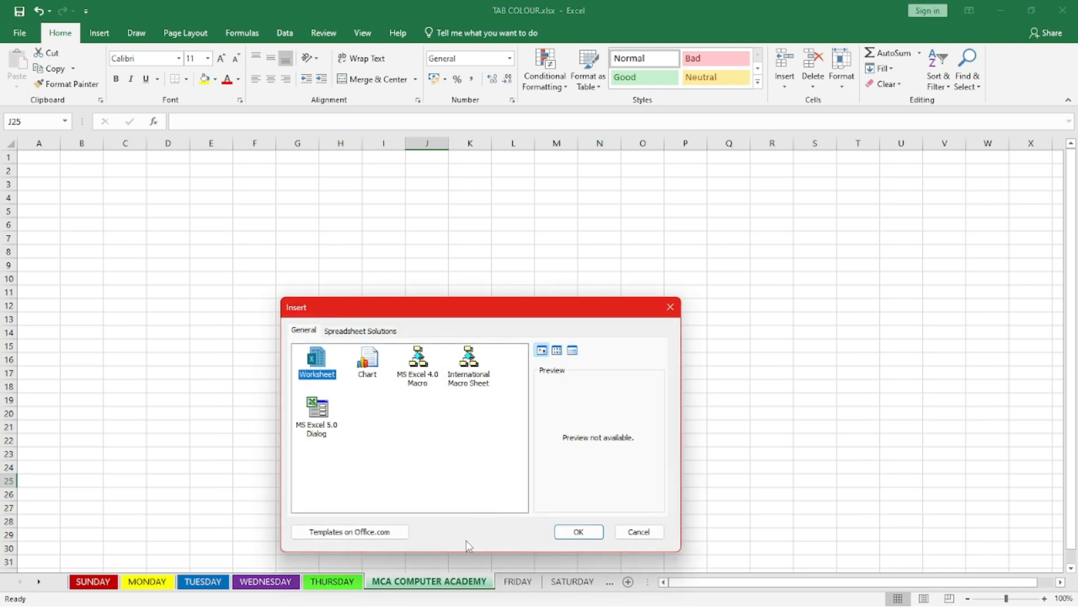
left_click(578, 531)
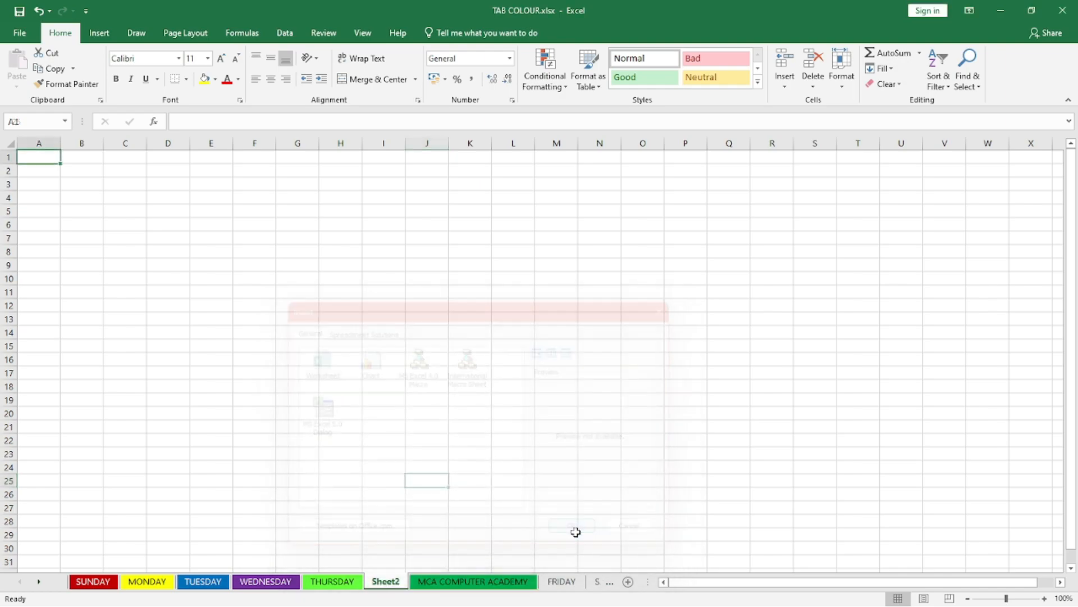
mouse_move(443, 575)
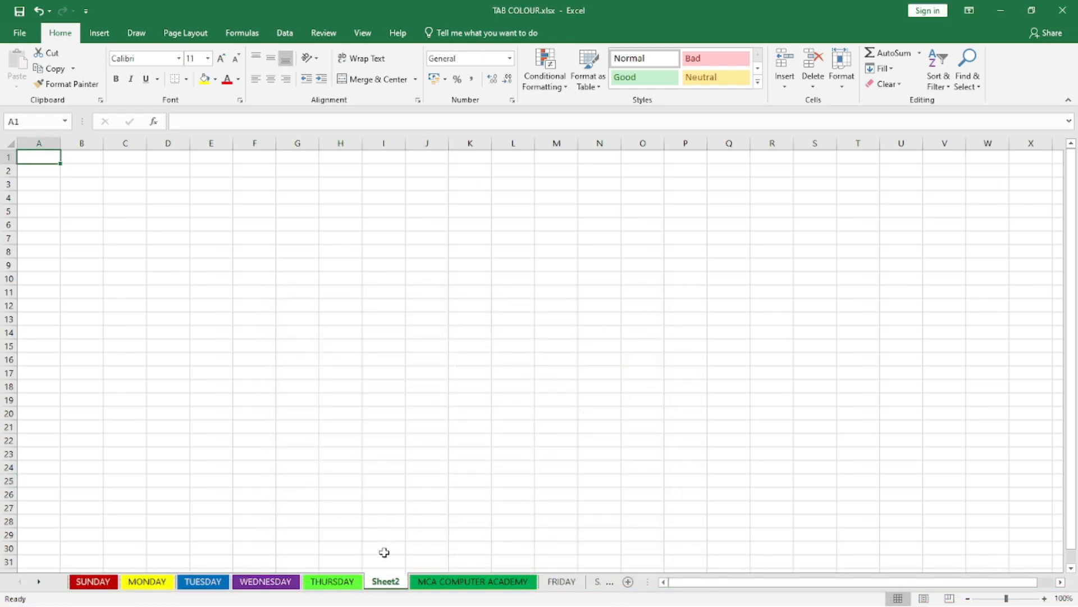
right_click(381, 584)
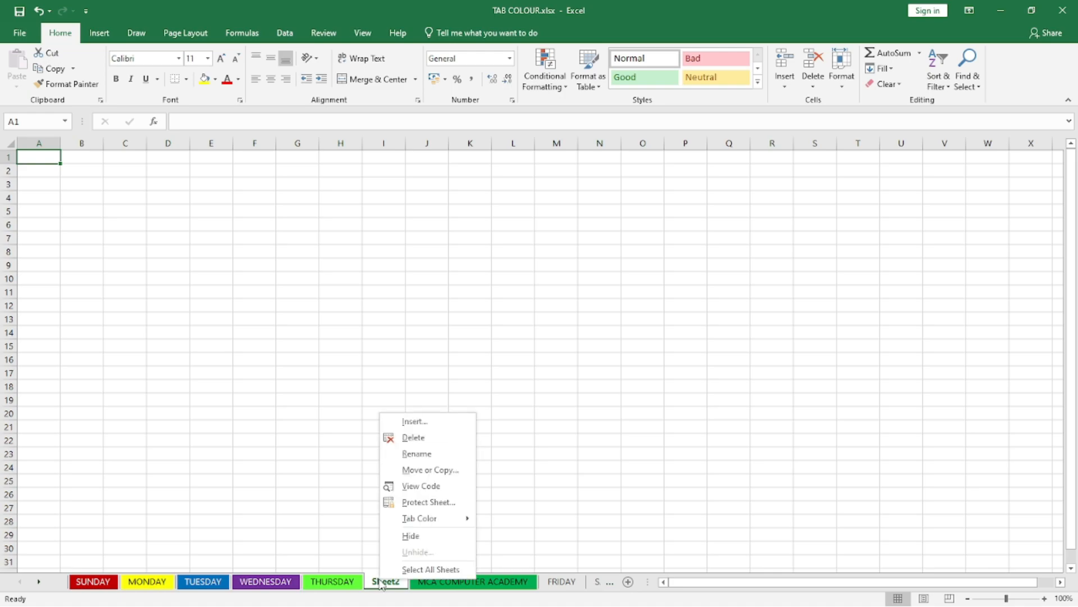
left_click(436, 439)
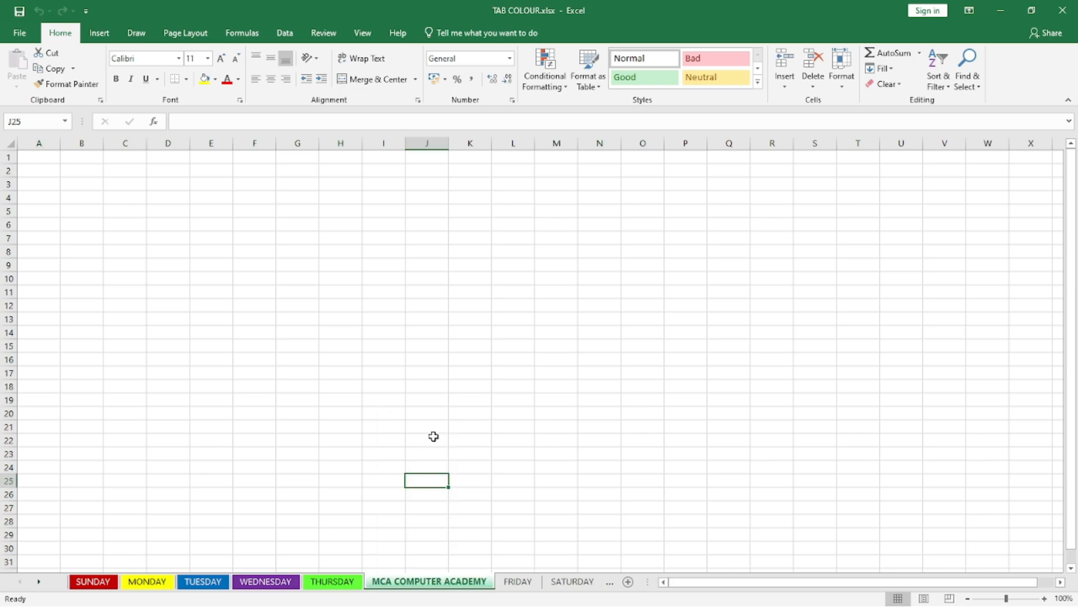
Step: Insert another blank worksheet directly before the MCA COMPUTER ACADEMY sheet
right_click(447, 581)
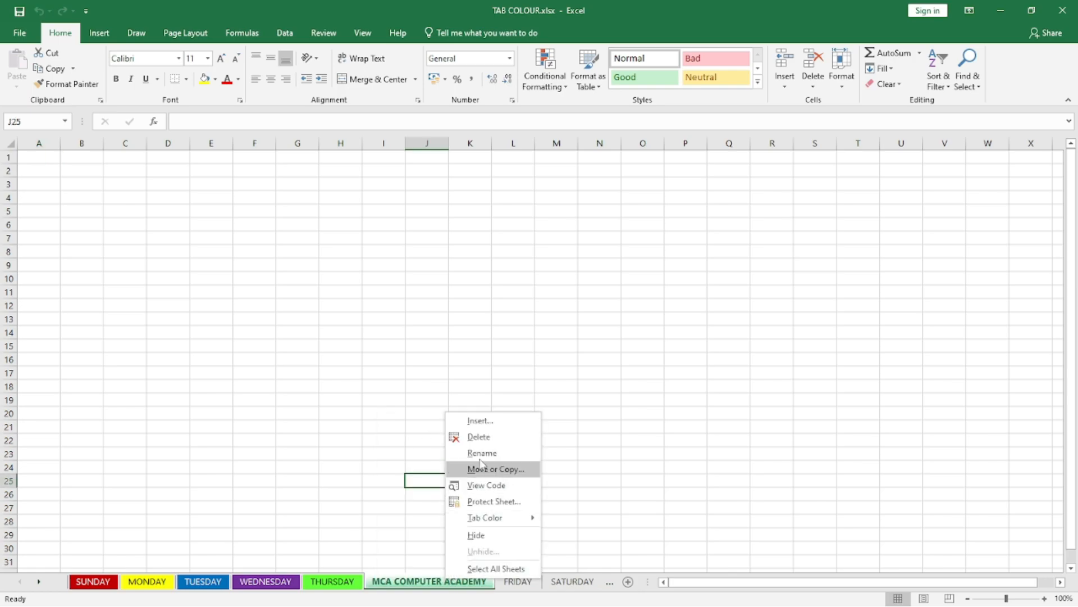
left_click(478, 426)
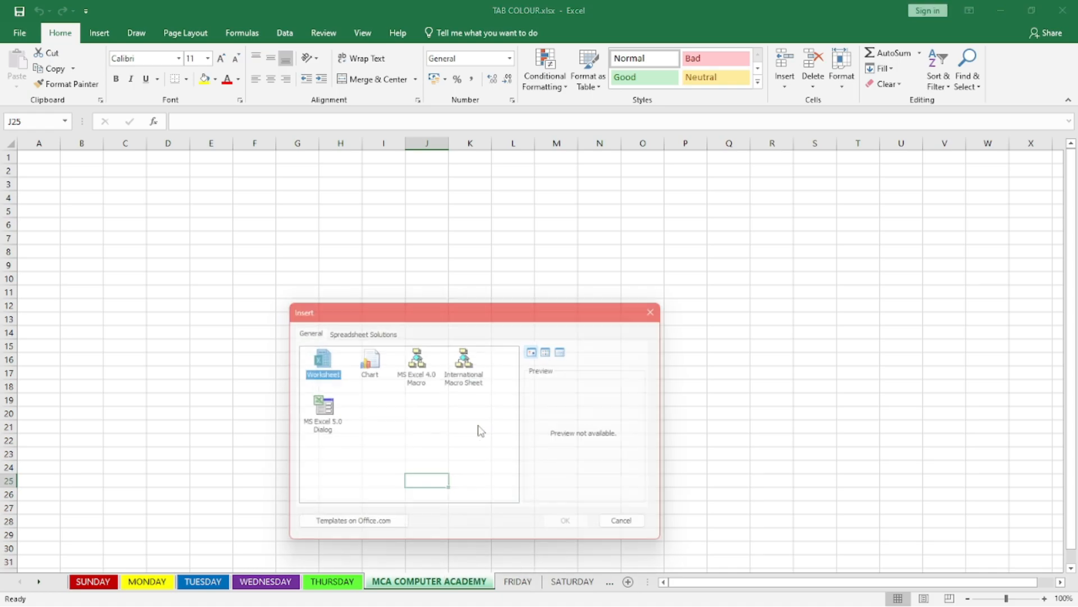
left_click(578, 531)
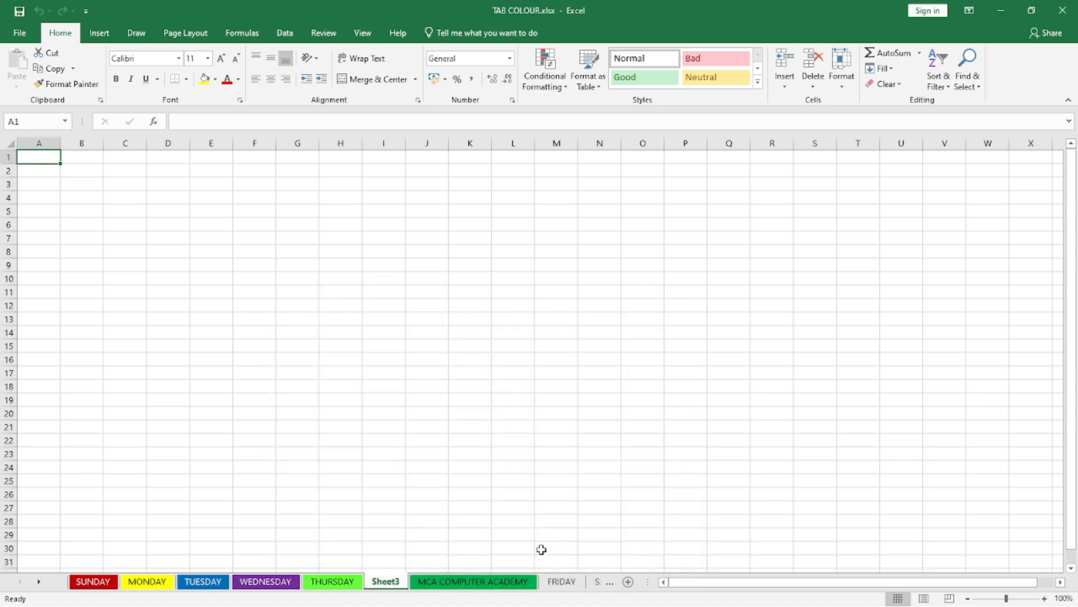
Step: Delete the blank sheet before MCA COMPUTER ACADEMY and rename the MCA COMPUTER ACADEMY sheet as MODGIL
right_click(393, 585)
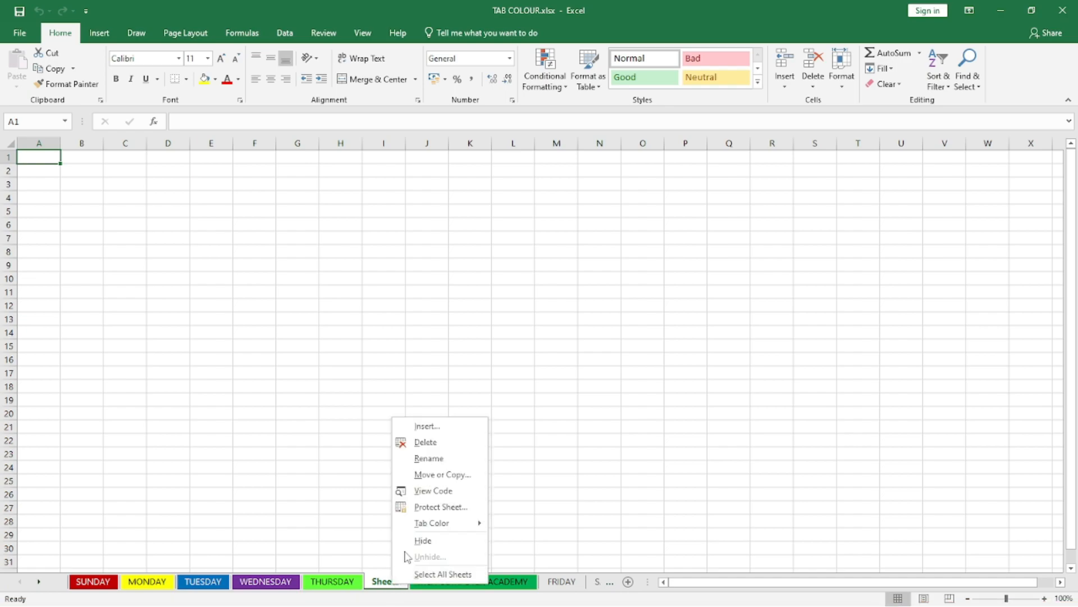
left_click(434, 443)
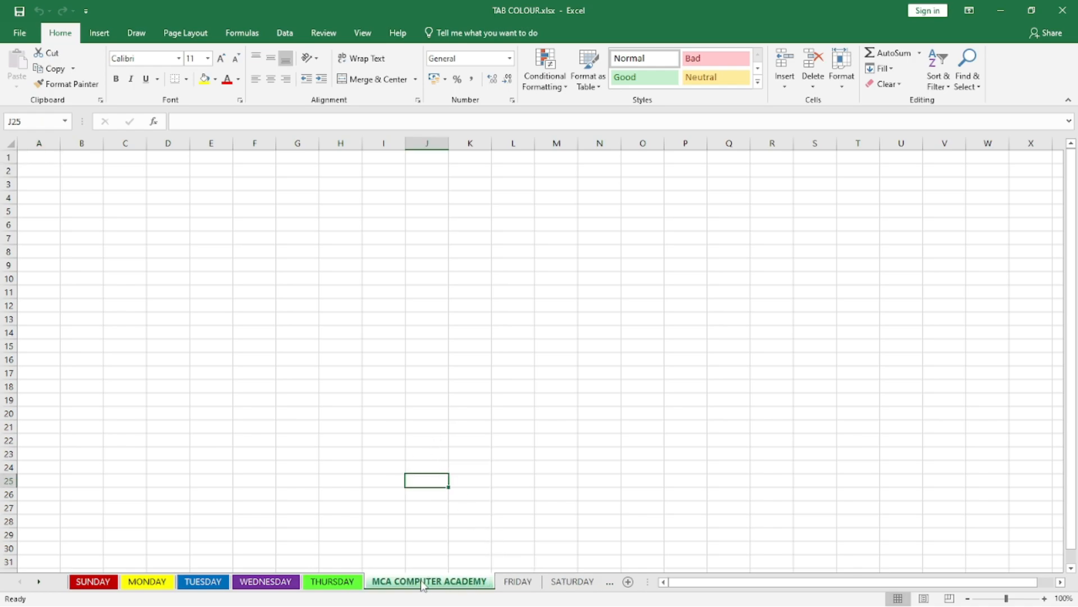
right_click(423, 584)
left_click(477, 456)
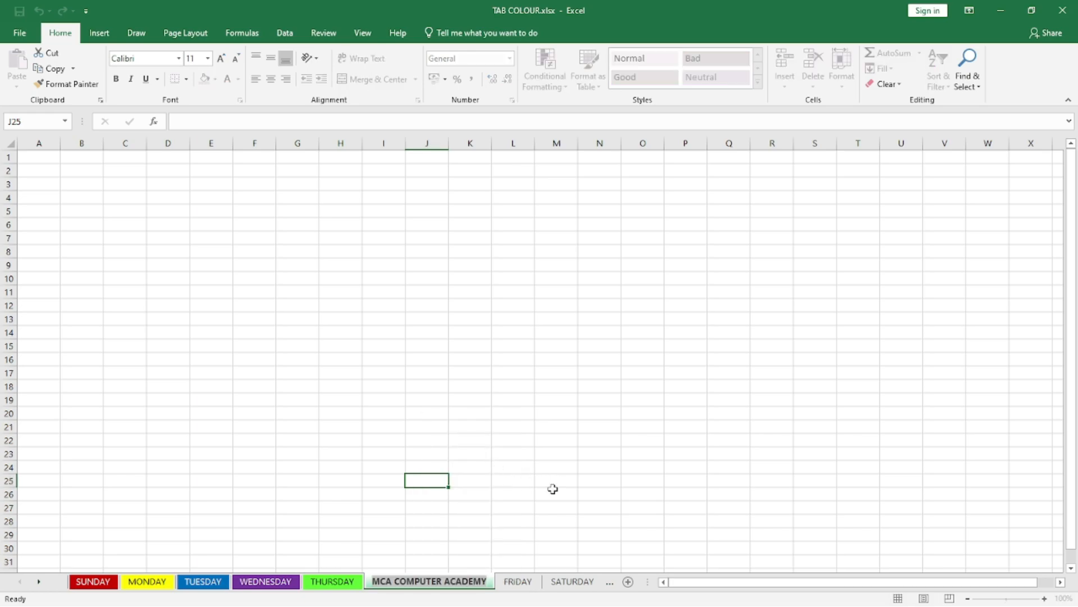
type("MODGIL")
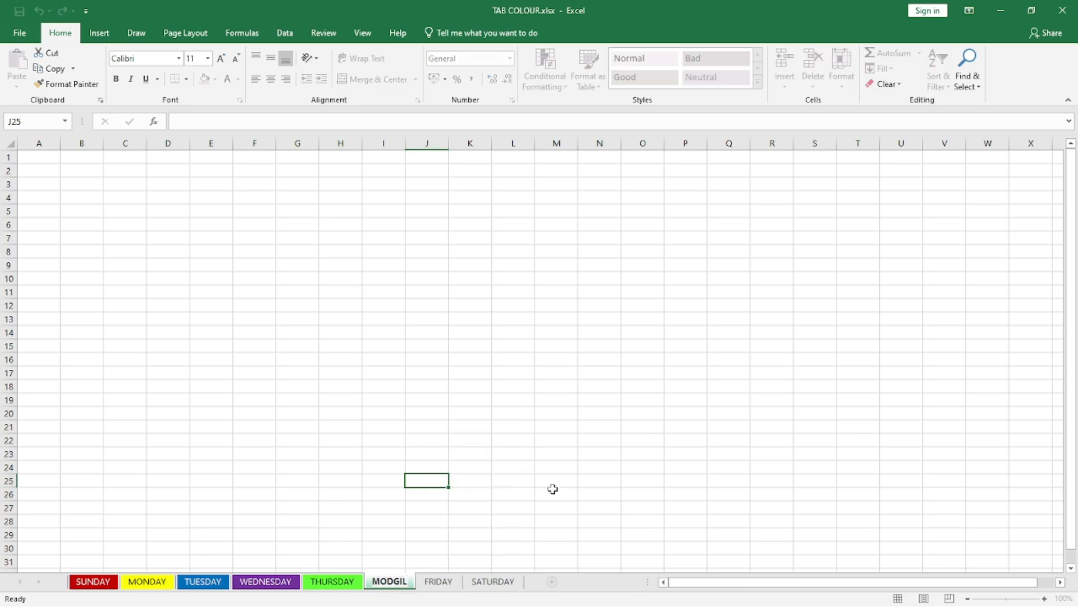
left_click(424, 477)
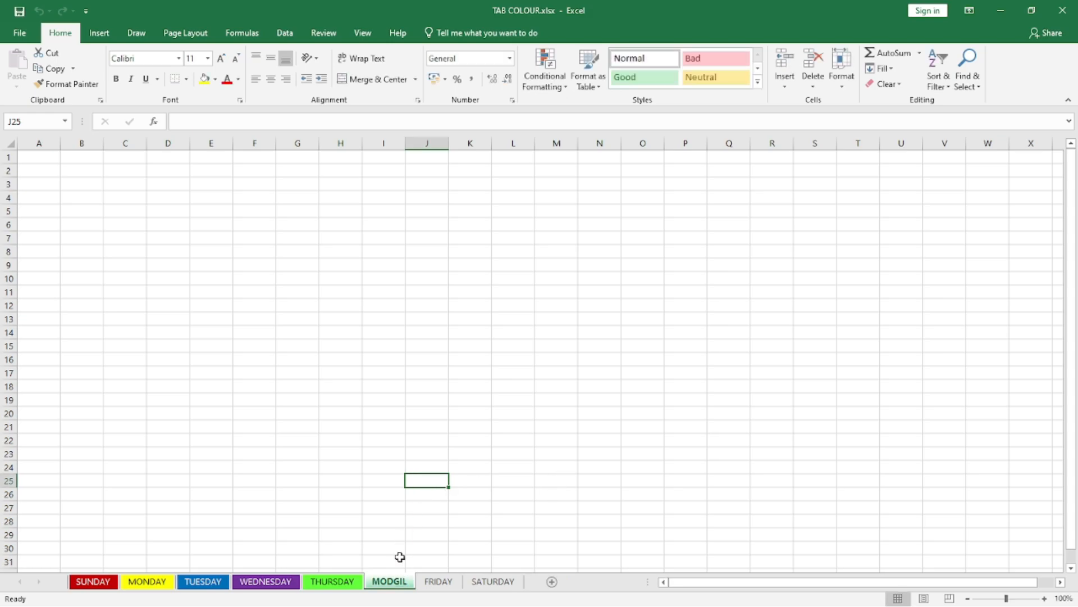
Step: Look through the sheets SUNDAY, MONDAY, TUESDAY, WEDNESDAY, THURSDAY and FRIDAY one after another
right_click(396, 582)
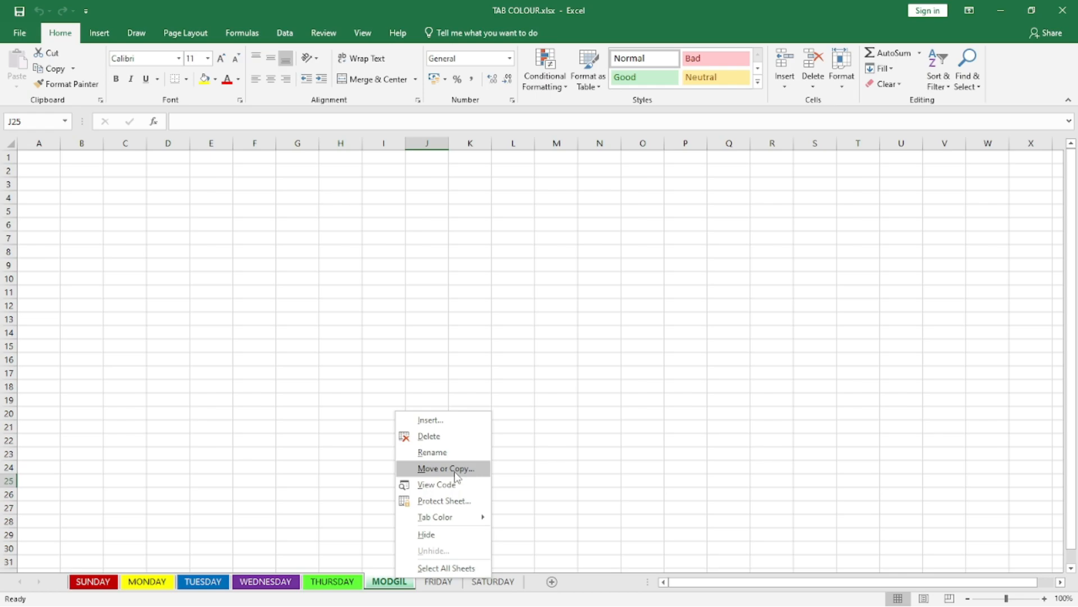
left_click(105, 583)
left_click(147, 583)
left_click(204, 582)
left_click(270, 583)
left_click(347, 584)
left_click(438, 583)
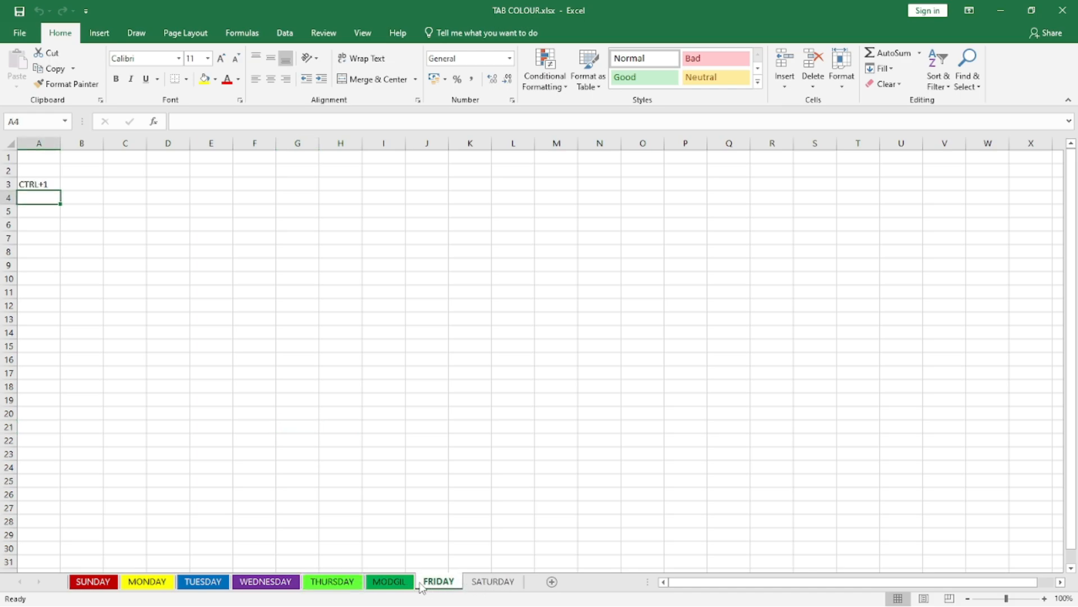
Step: Create a copy of the MODGIL sheet at the end of the TAB COLOUR workbook
right_click(387, 587)
left_click(437, 470)
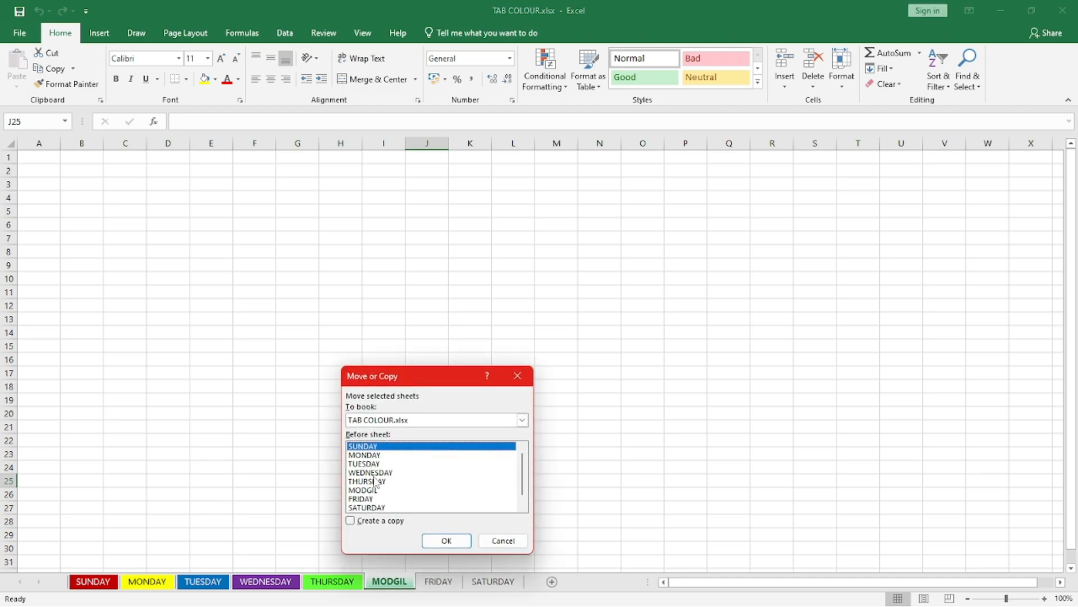
scroll(471, 470, "down", 1)
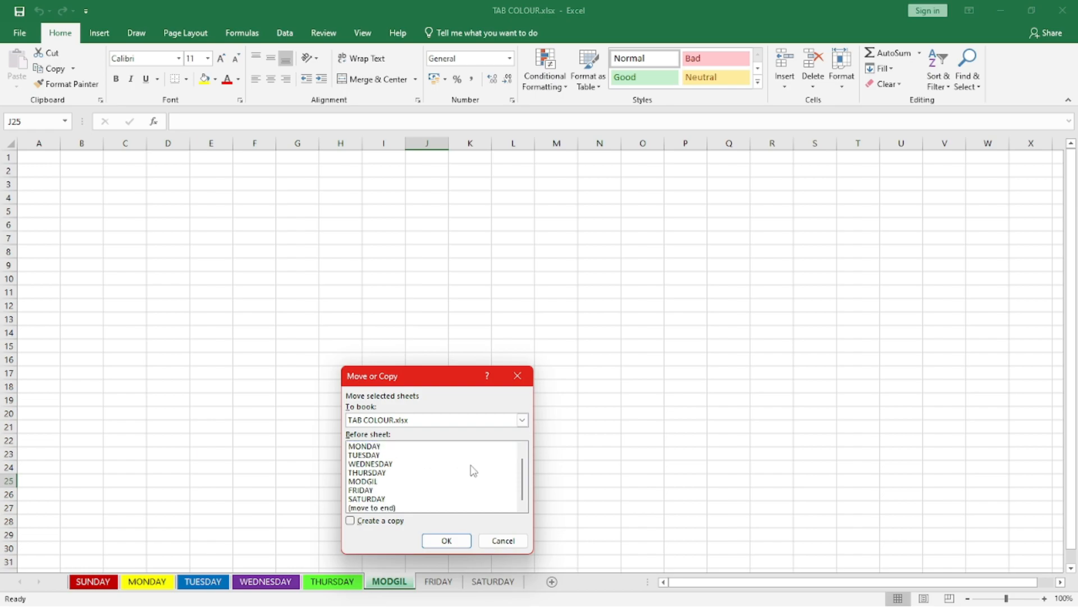
left_click(364, 508)
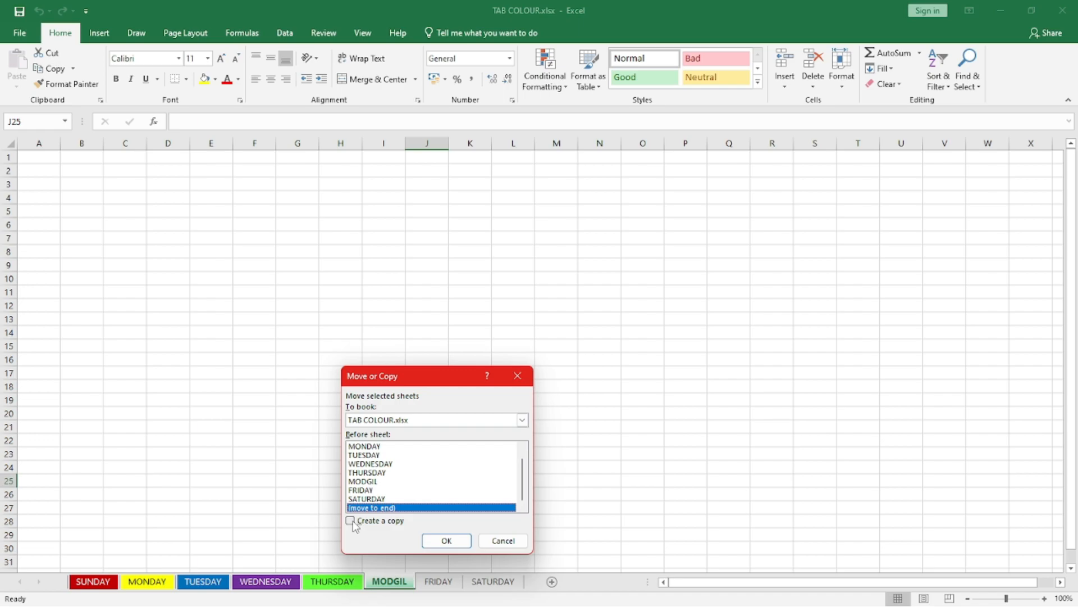
left_click(350, 520)
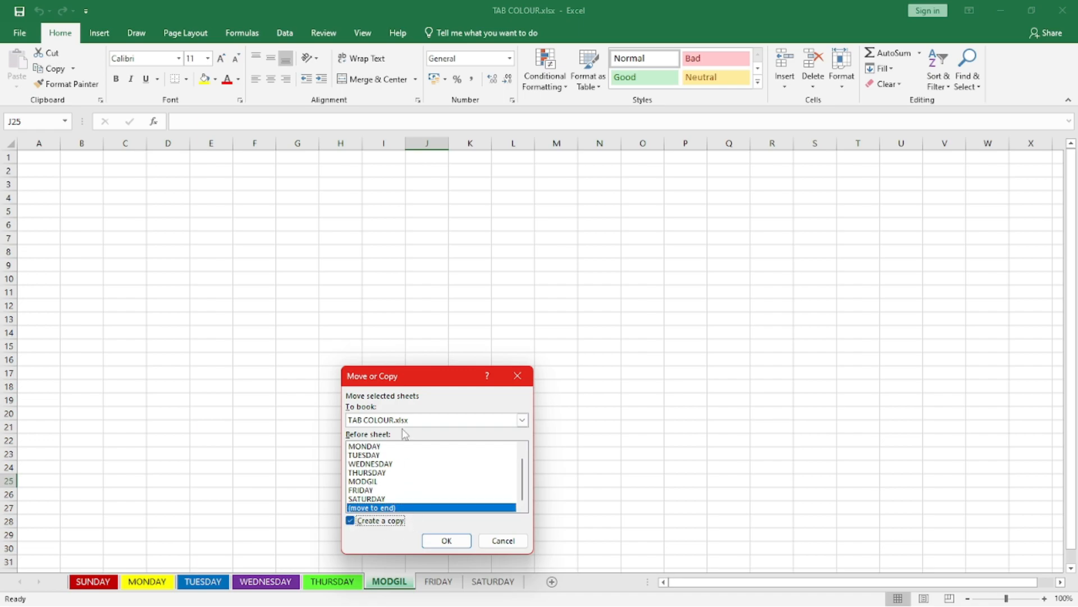
left_click(444, 541)
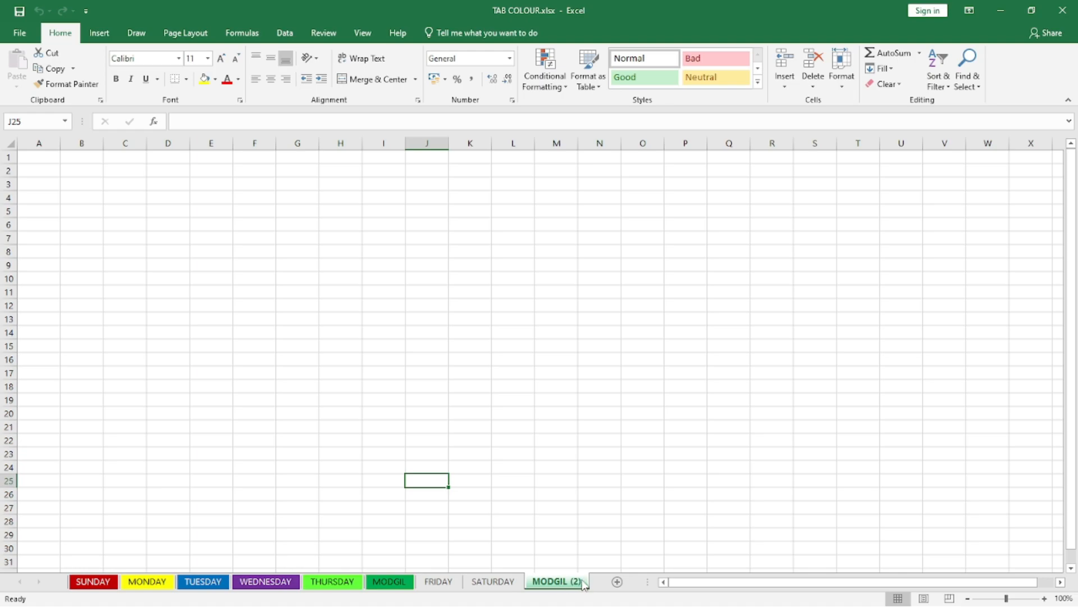
Step: Delete the MODGIL (2) sheet from the end of the workbook
right_click(388, 582)
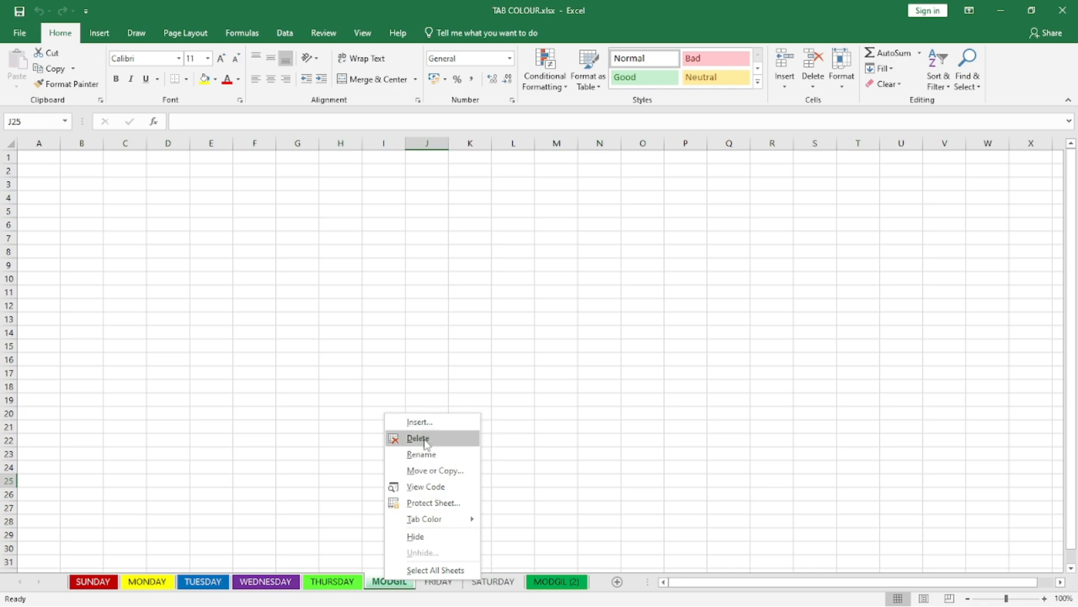
left_click(547, 584)
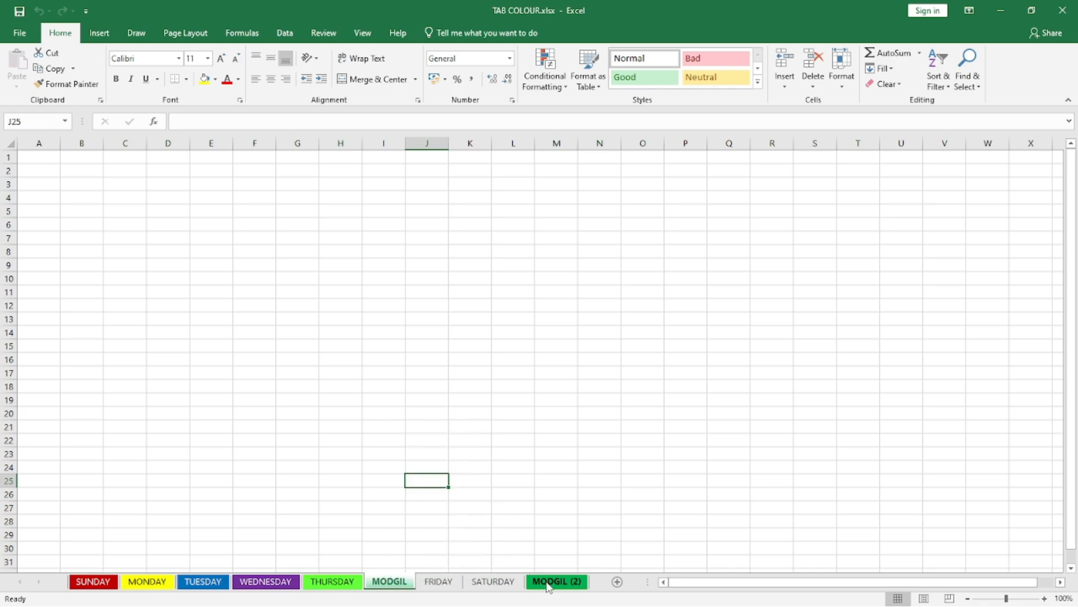
right_click(548, 584)
left_click(578, 441)
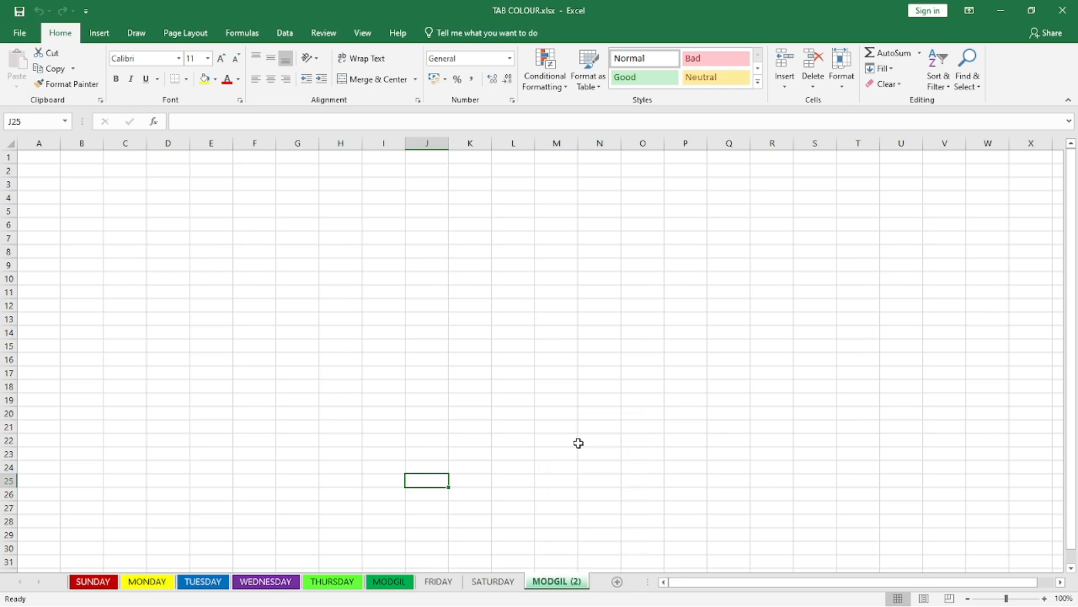
Step: View the MODGIL sheet's code in the Visual Basic editor and return to the worksheet
right_click(387, 585)
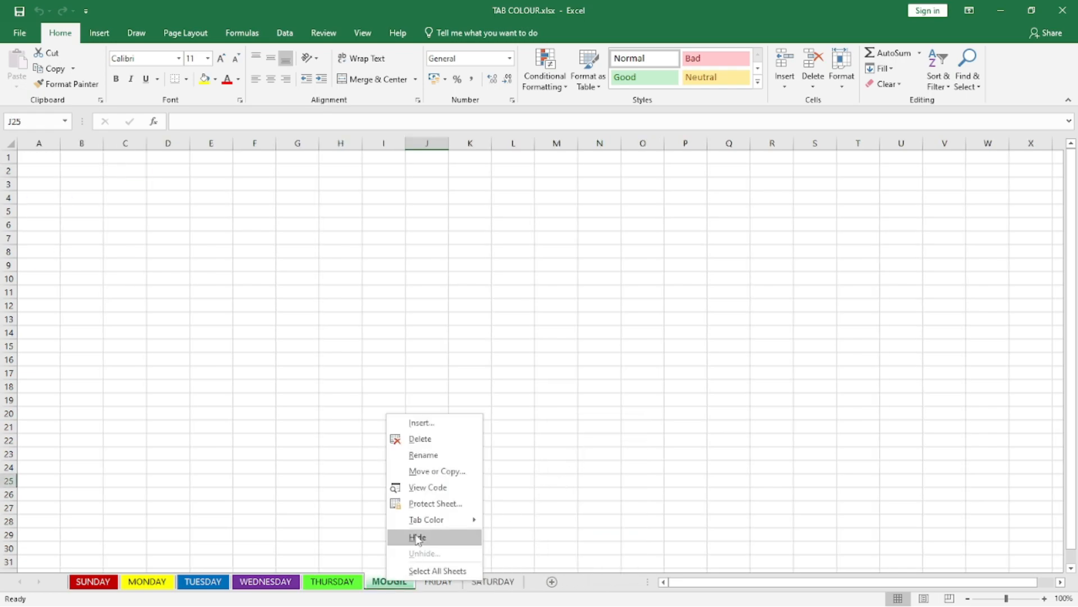
left_click(449, 488)
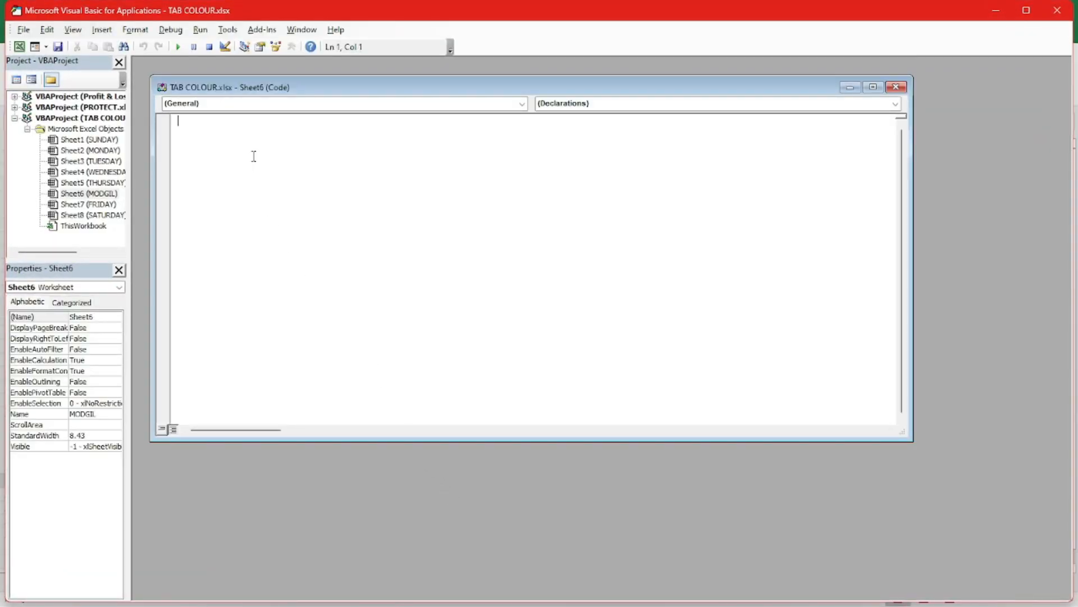
left_click(1058, 11)
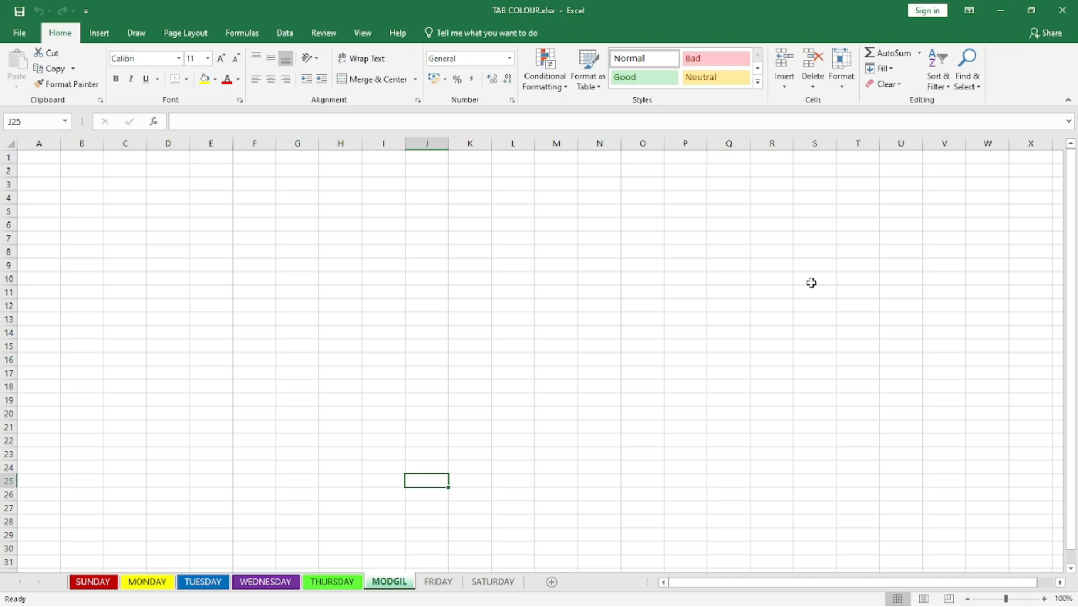
right_click(381, 585)
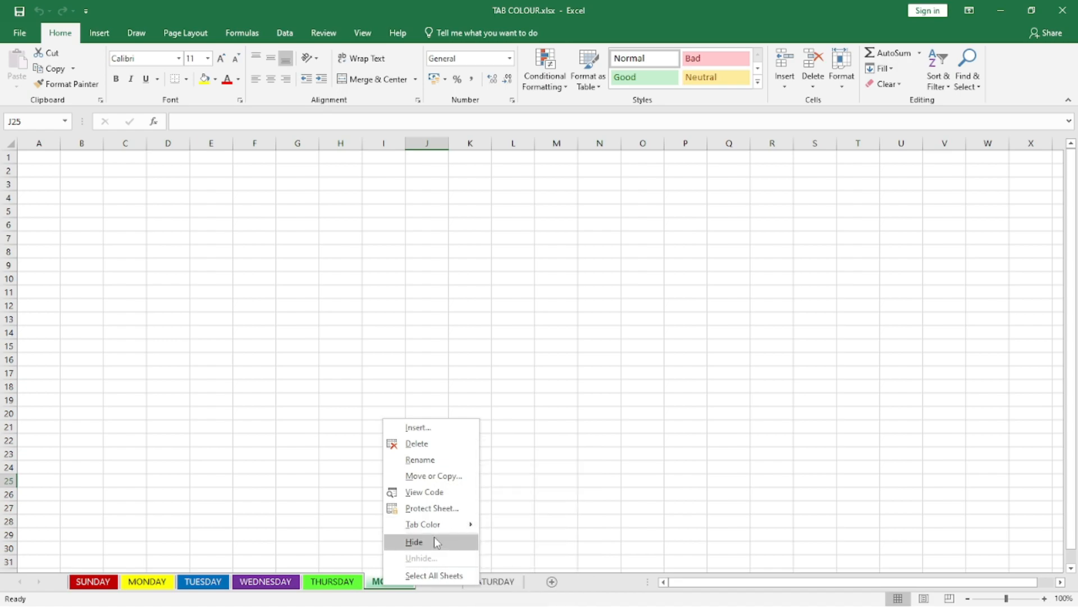
mouse_move(437, 526)
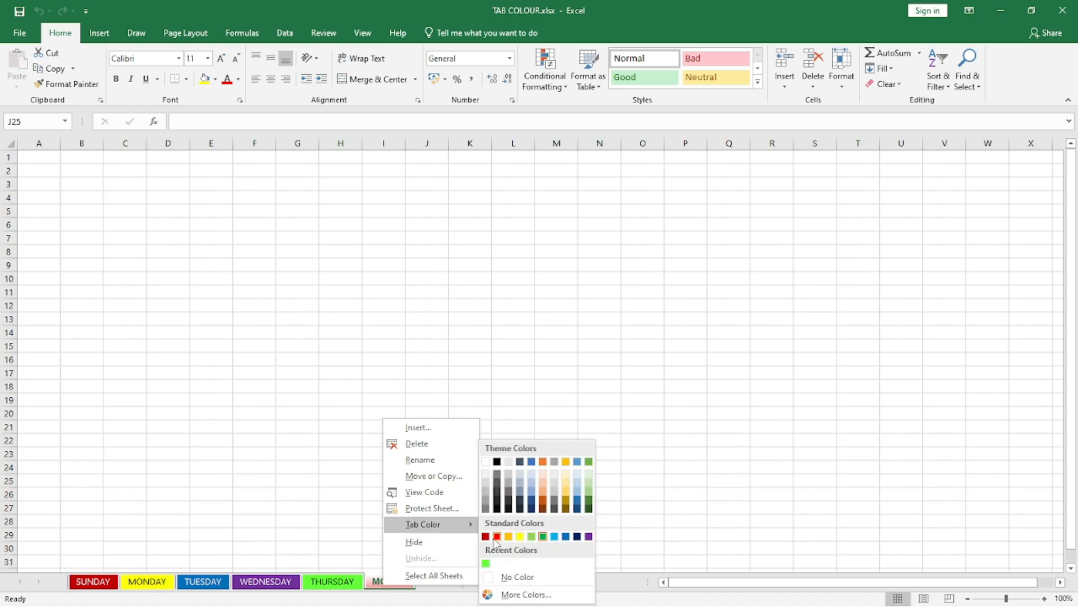
left_click(700, 484)
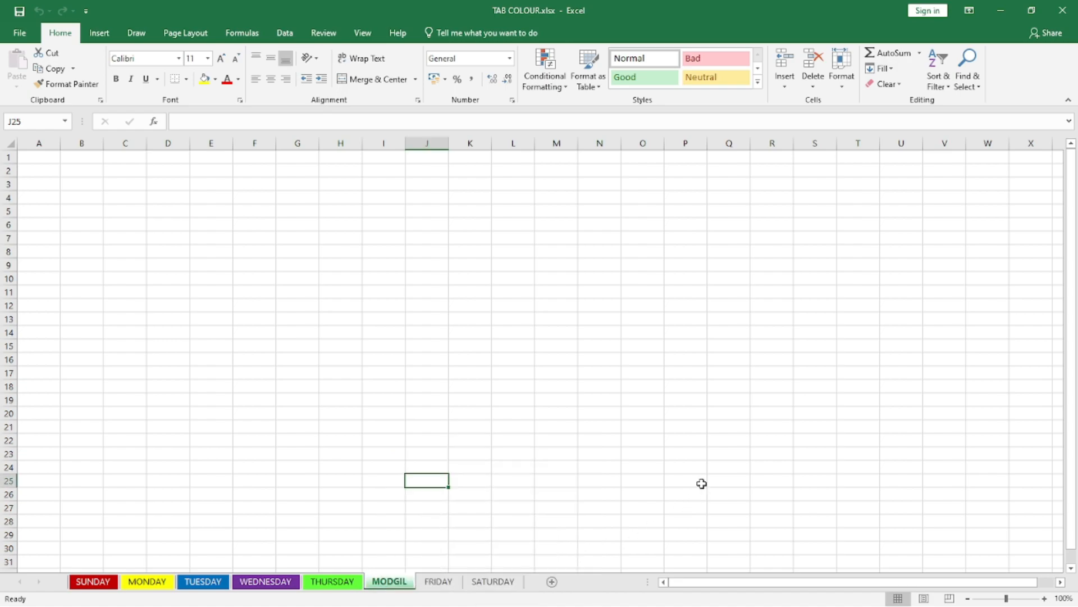
Step: Set the tab color of the FRIDAY sheet to the standard Dark Blue
left_click(427, 585)
right_click(426, 585)
mouse_move(466, 519)
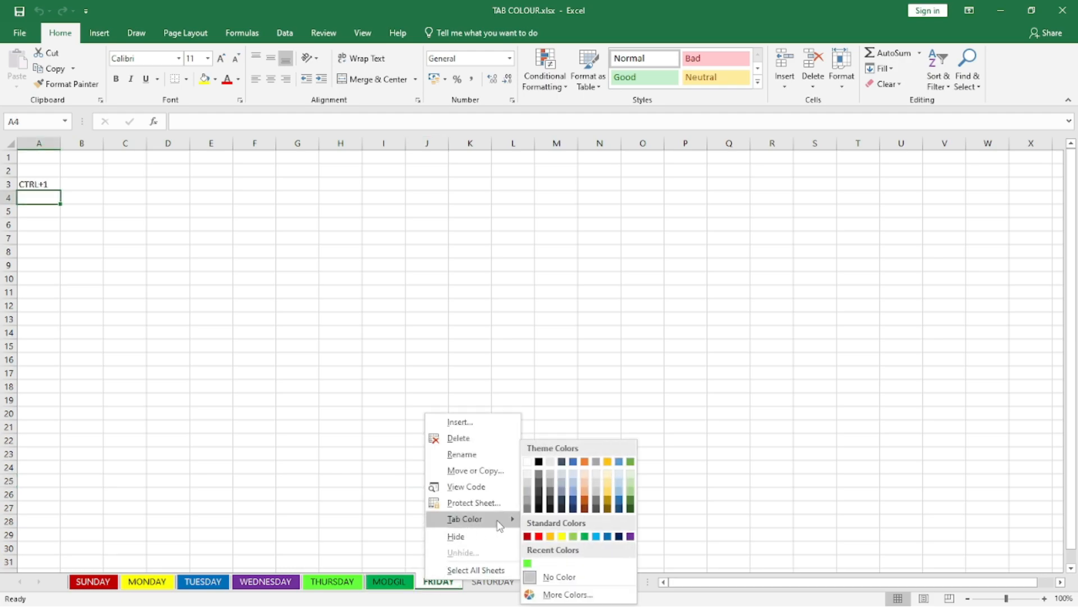
left_click(618, 537)
left_click(571, 470)
left_click(494, 582)
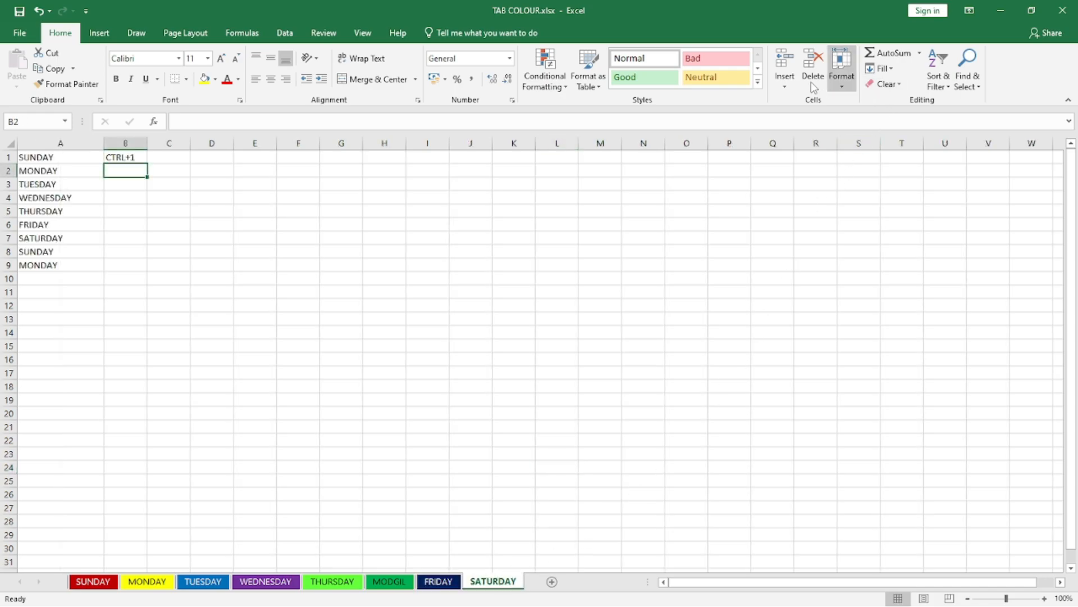
left_click(840, 90)
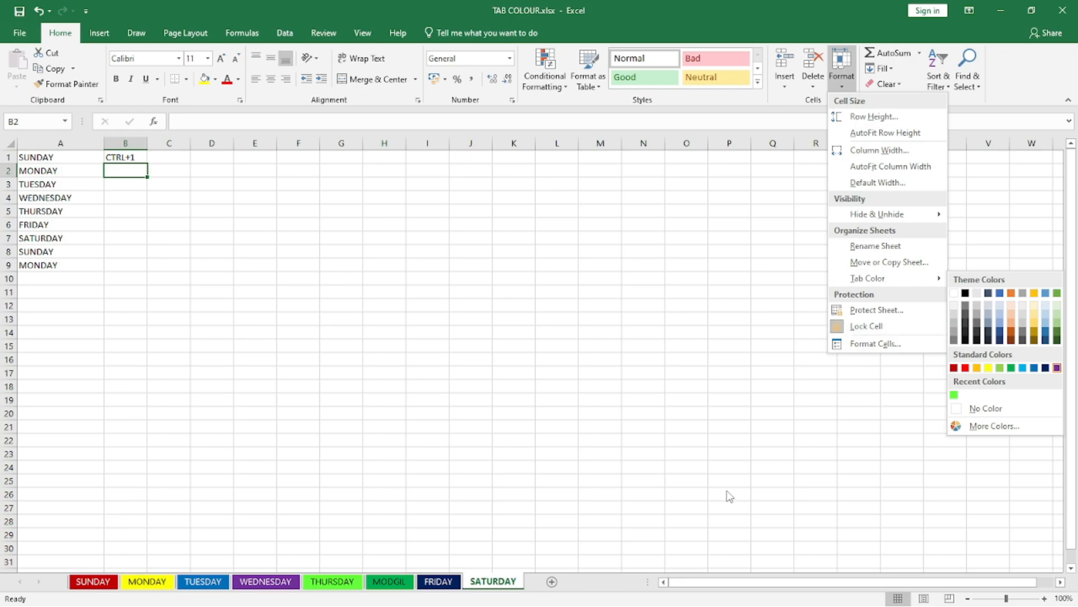
left_click(545, 535)
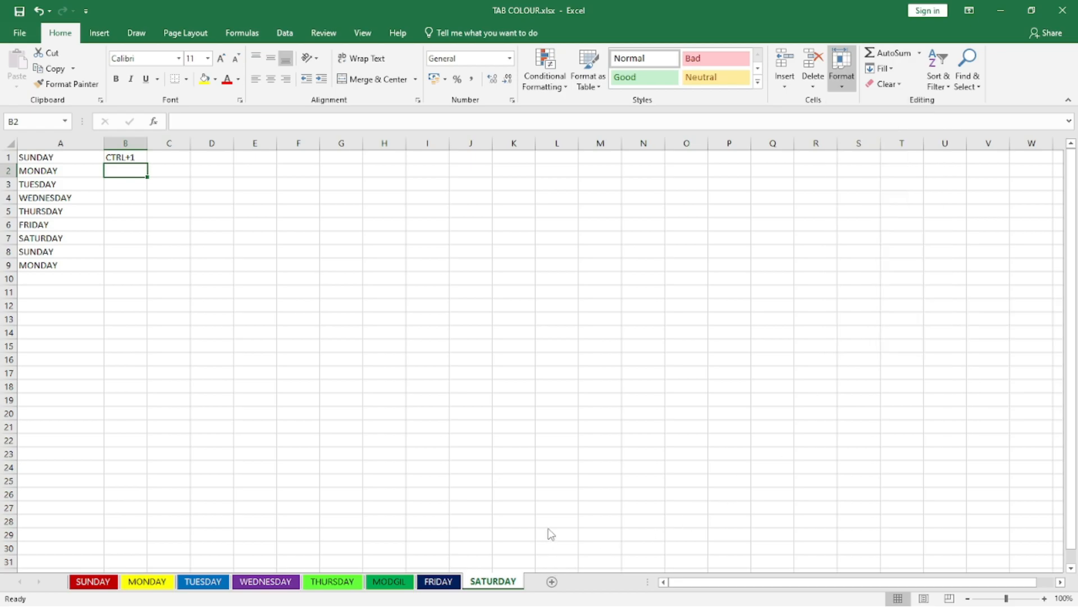
Step: Hide the SATURDAY sheet and unhide it again
right_click(491, 583)
mouse_move(547, 528)
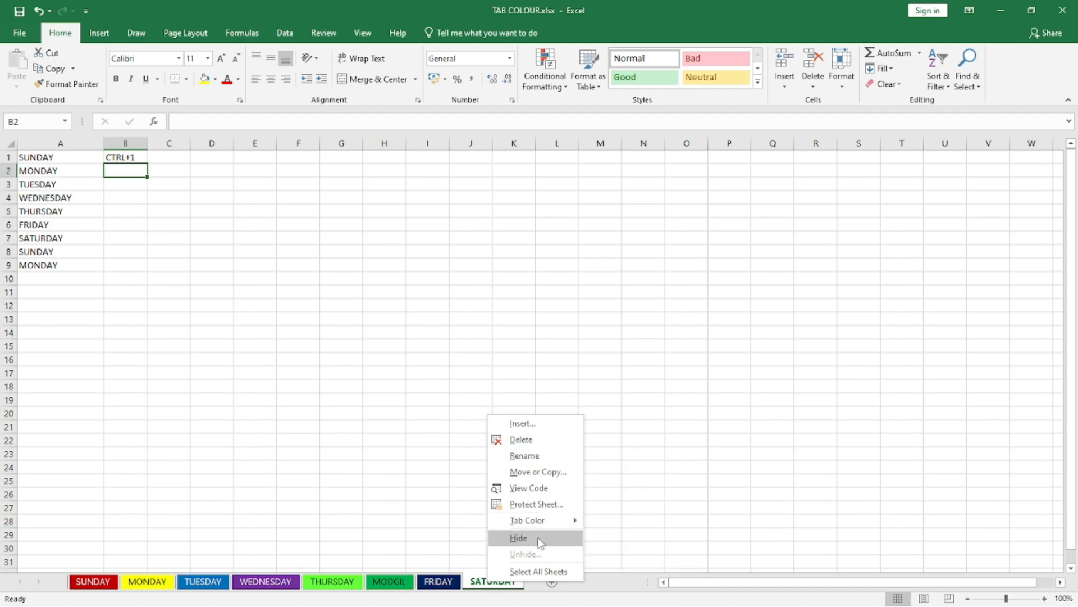
left_click(538, 538)
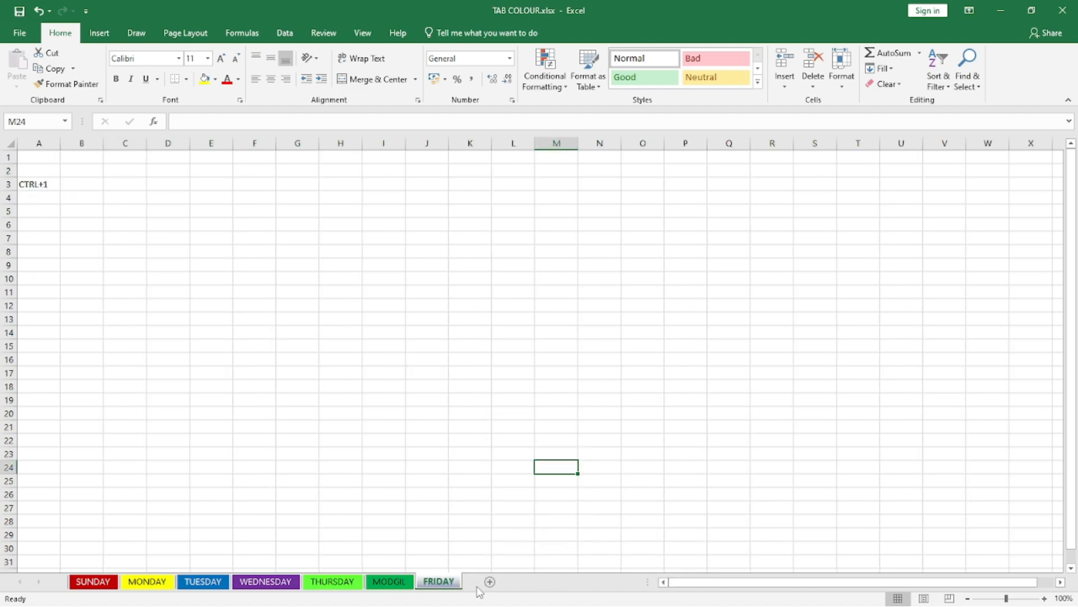
right_click(448, 587)
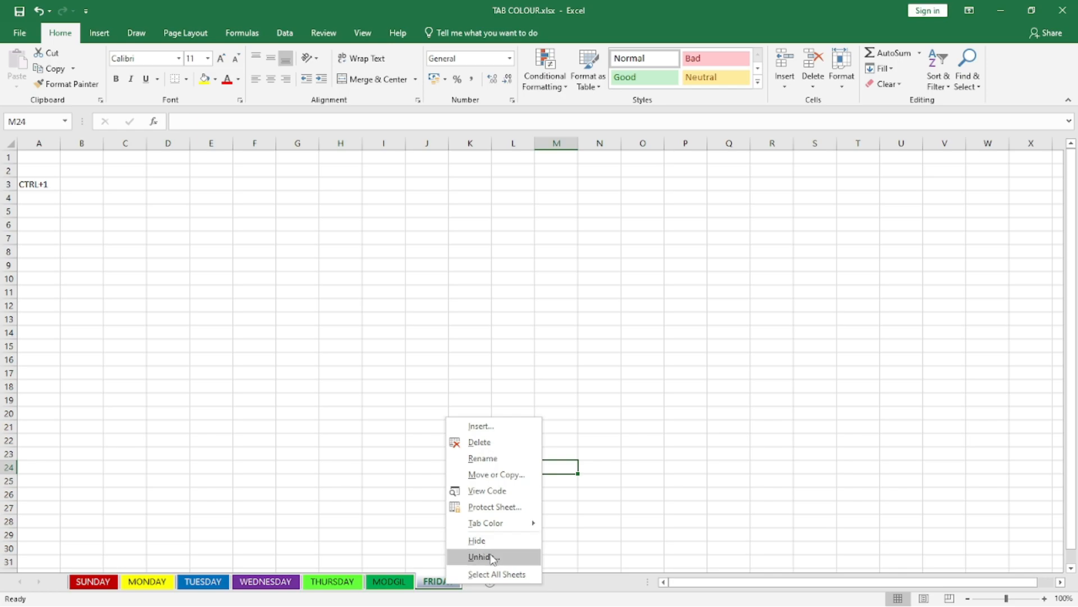
left_click(492, 556)
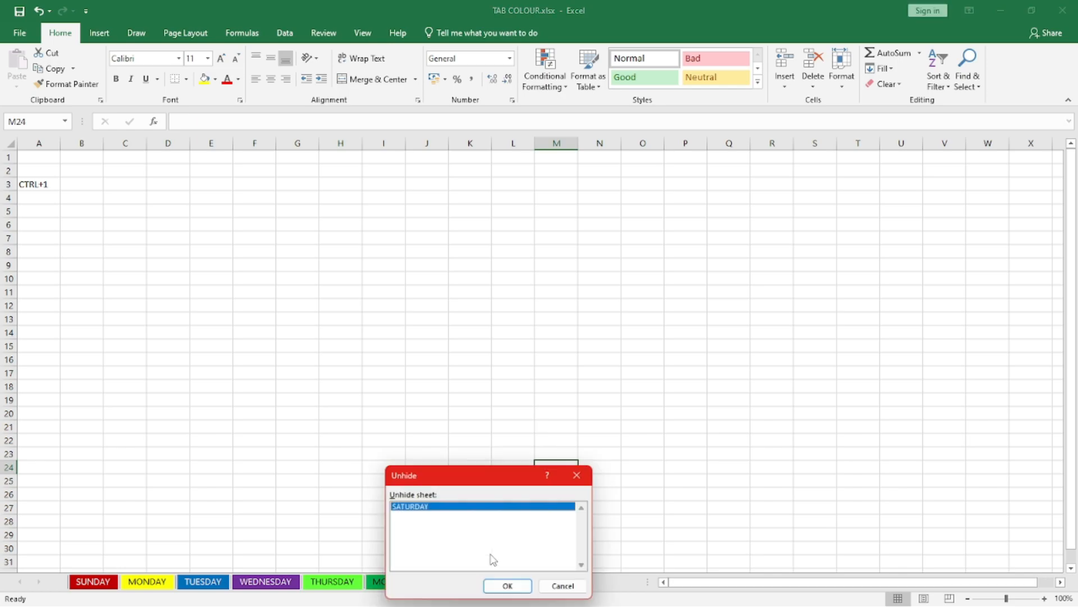
left_click(509, 587)
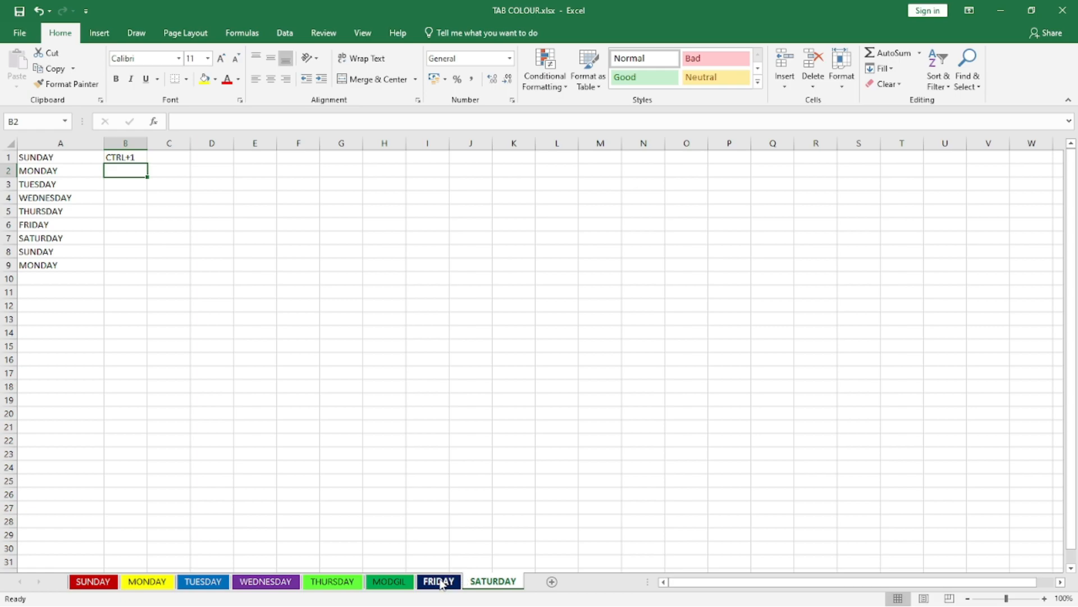
right_click(480, 582)
mouse_move(560, 519)
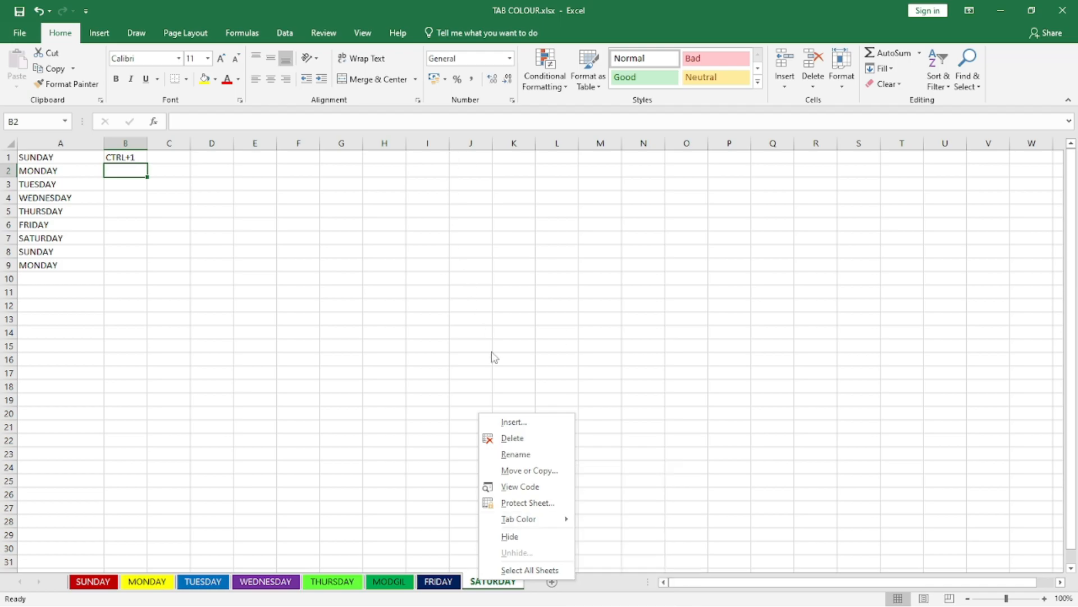
left_click(234, 472)
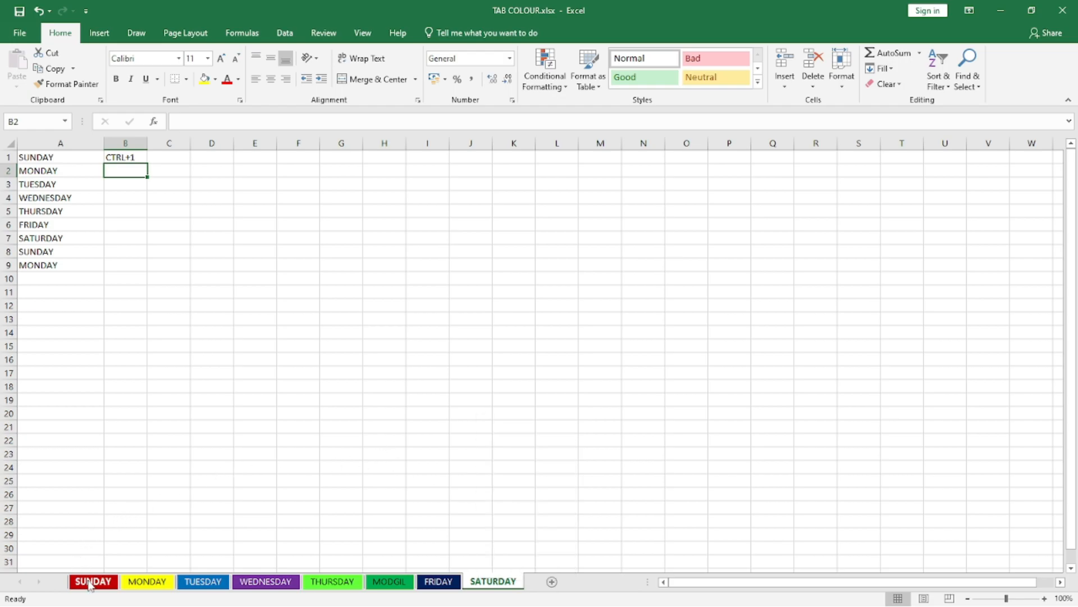
Step: Switch to the SUNDAY sheet and select cell H10
left_click(90, 582)
left_click(108, 223)
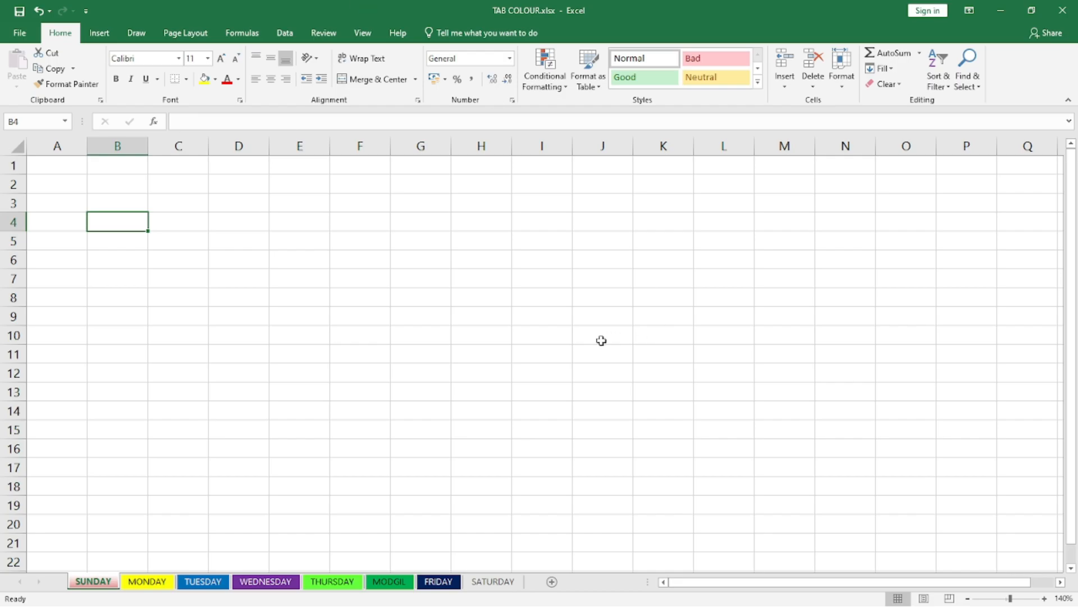
left_click(505, 340)
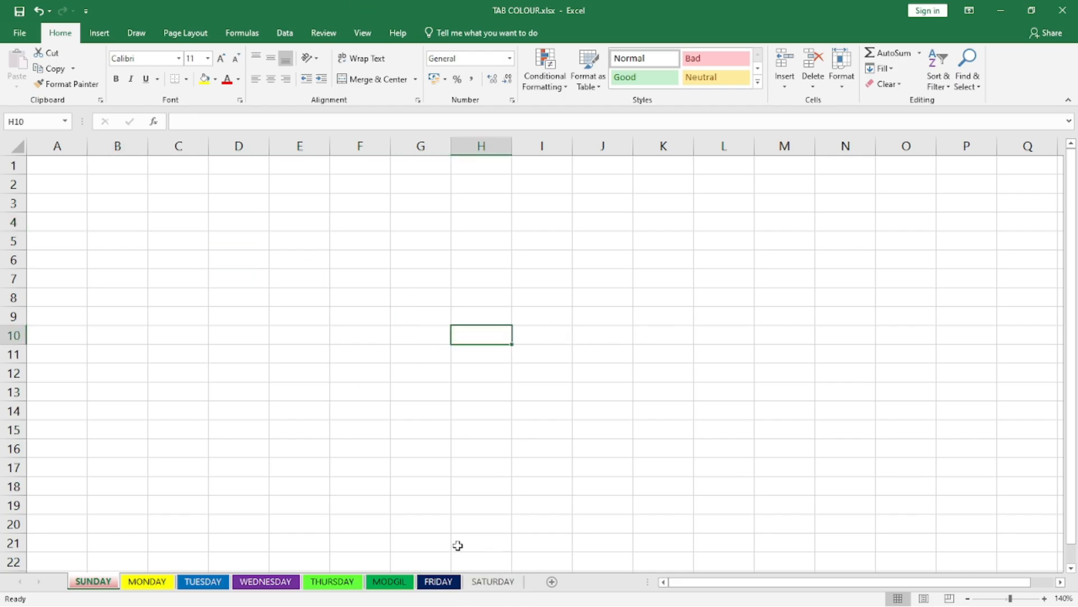
Step: Open the recent workbook PROTECT.xlsx from the MCA COMPUTER ACADEMY folder and show its PROTECT FILE sheet
left_click(21, 34)
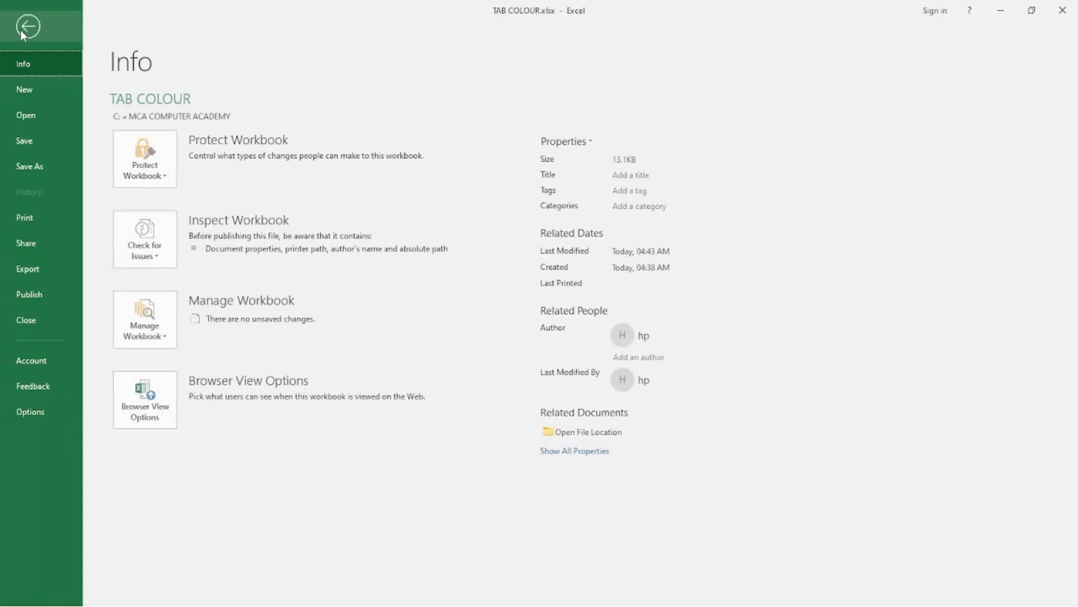
left_click(34, 116)
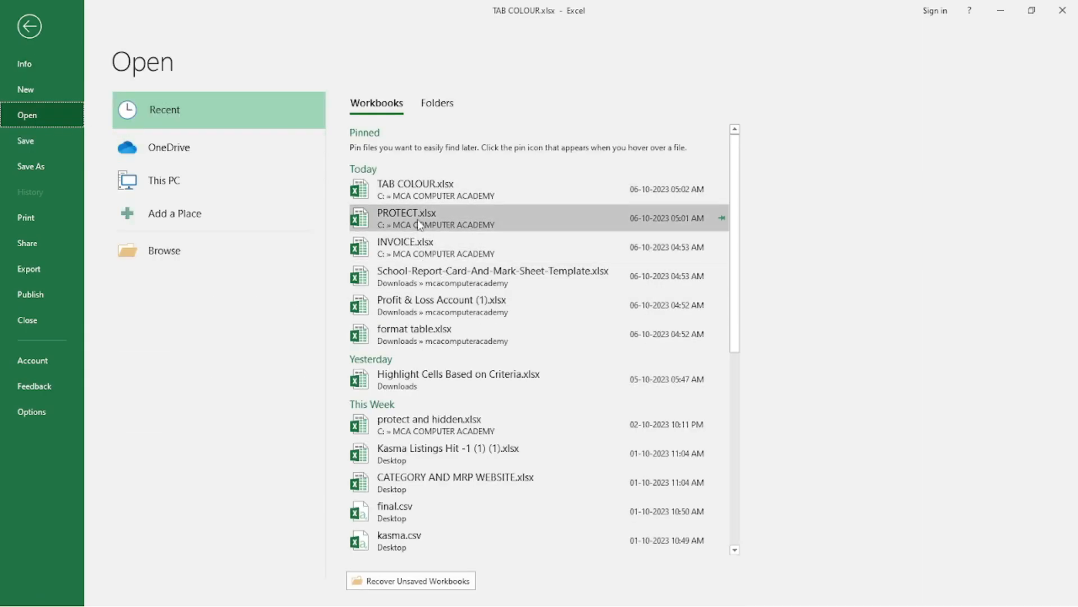
left_click(417, 221)
left_click(109, 581)
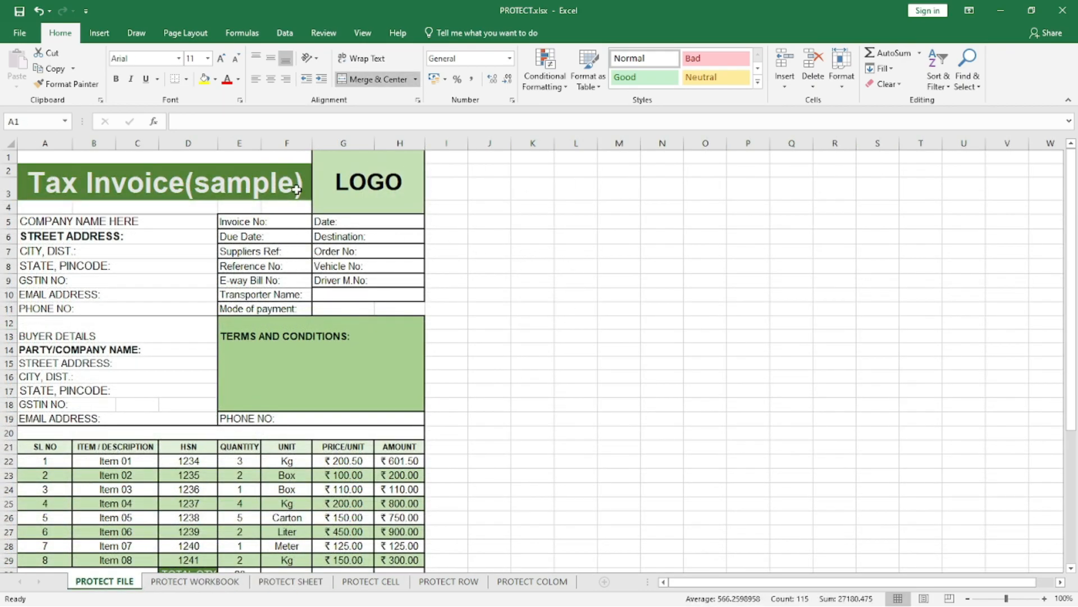
left_click(21, 35)
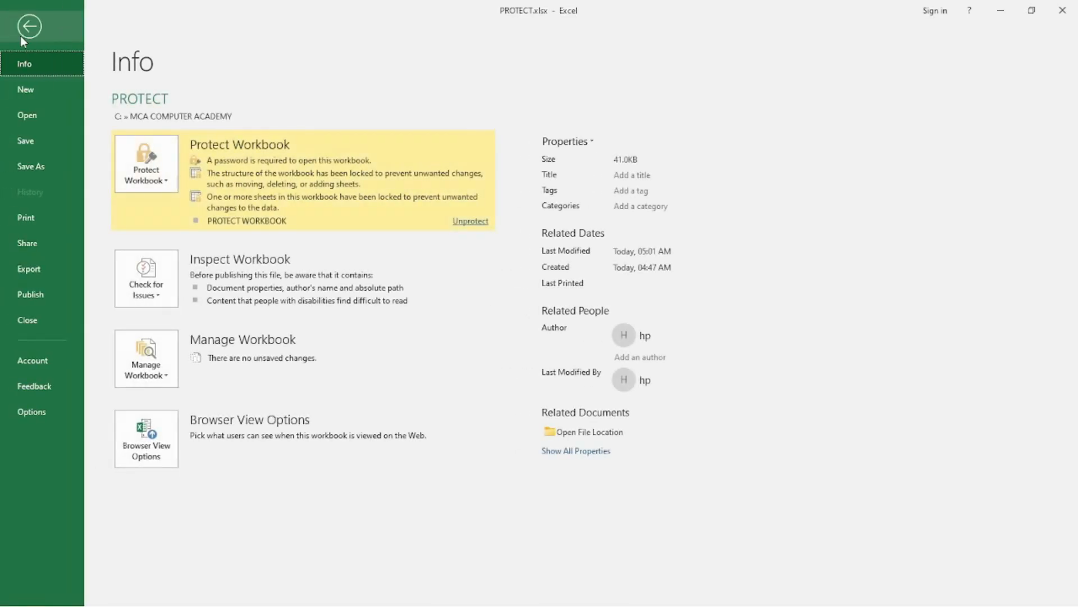
left_click(31, 166)
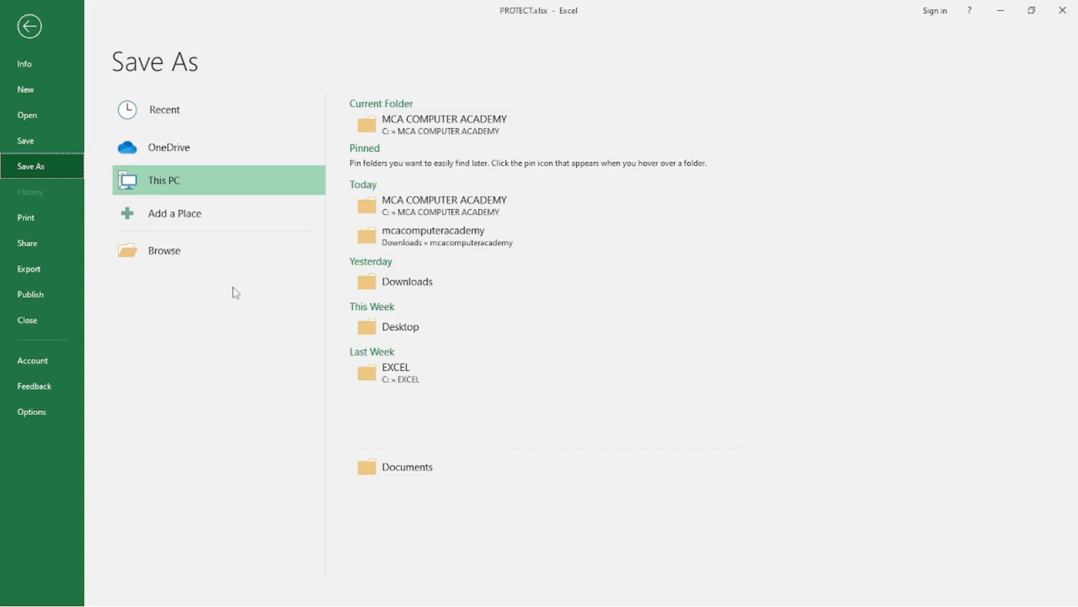
key("Escape")
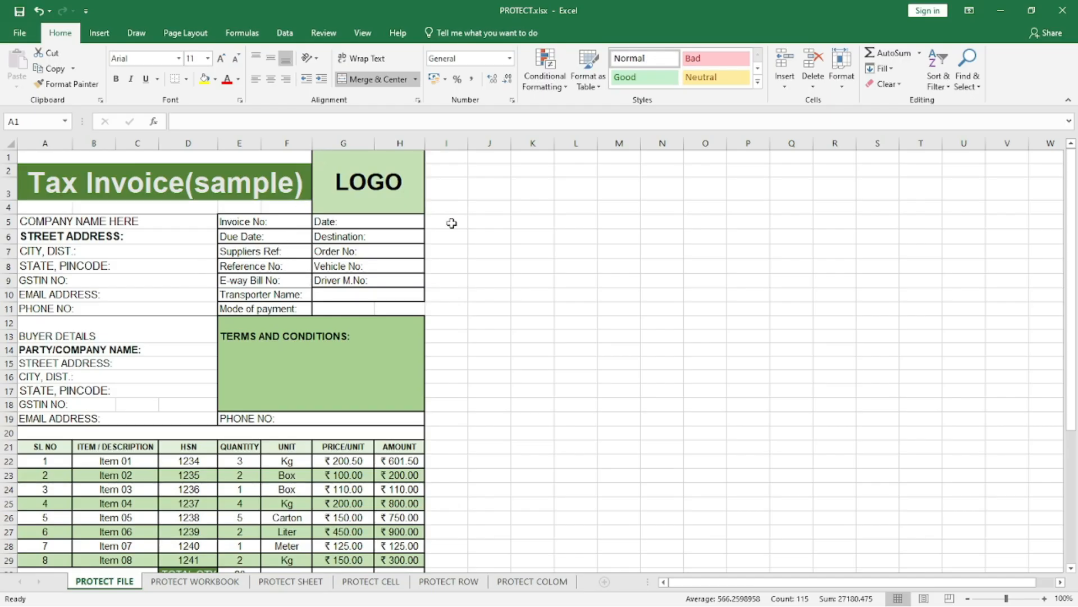
Step: Try entering a password to open in the General Options while saving PROTECT.xlsx, and cancel the save
left_click(506, 217)
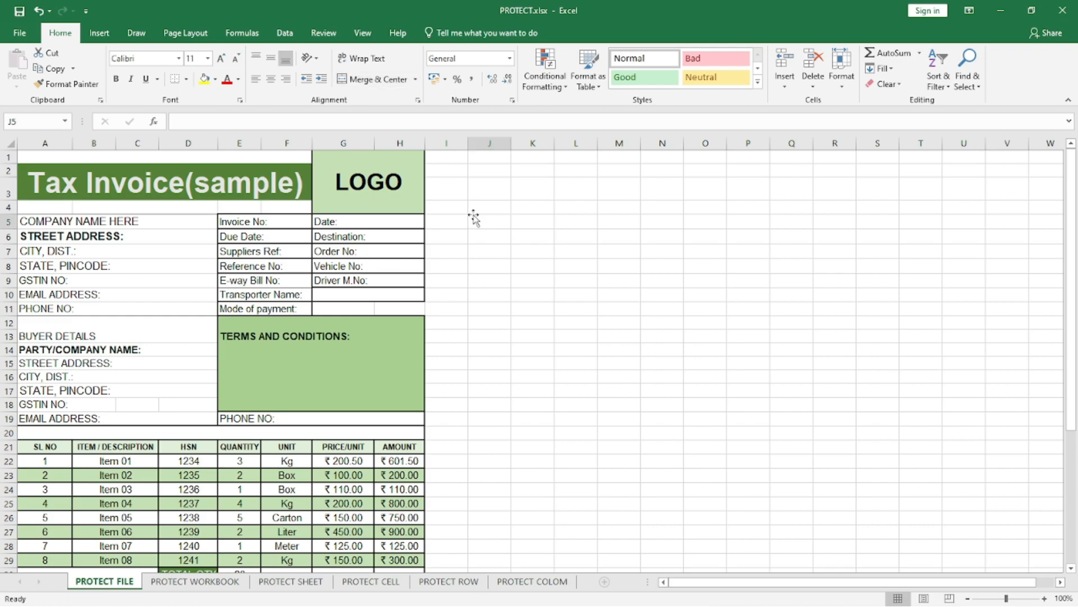
key("F12")
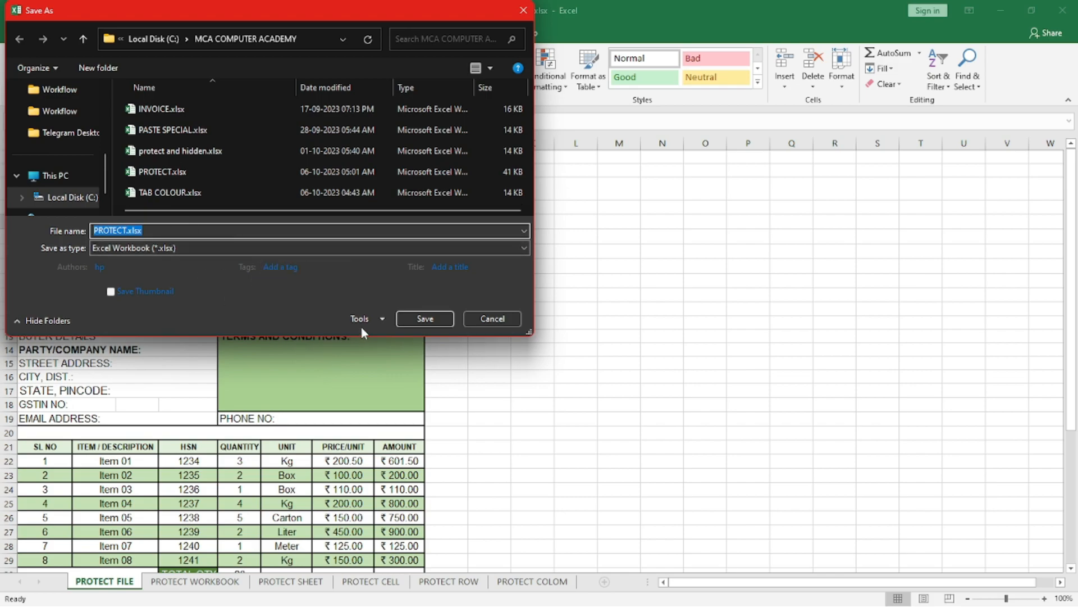
left_click(377, 319)
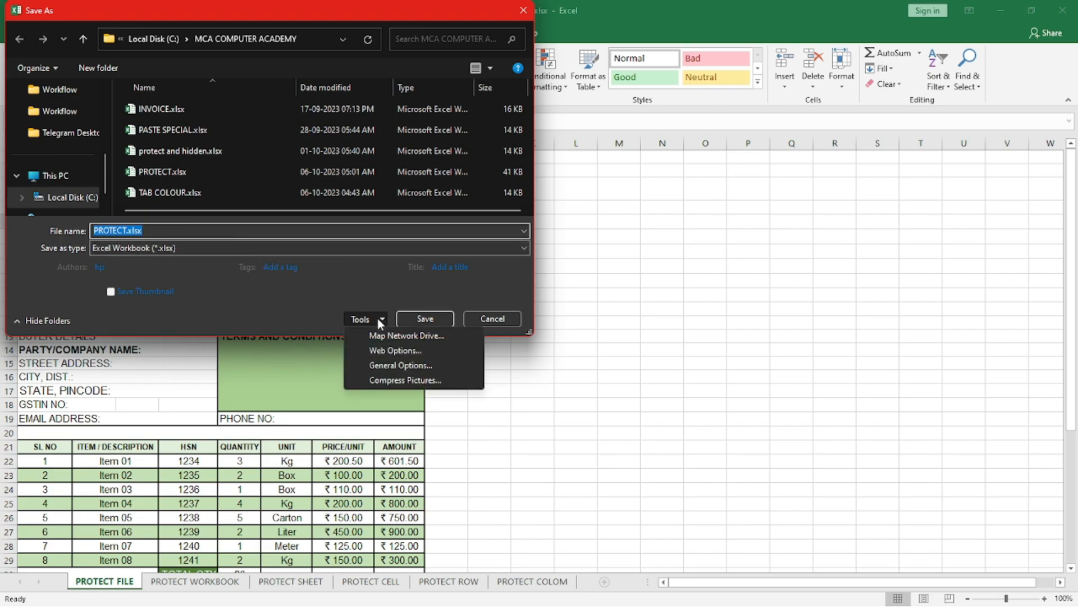
left_click(393, 365)
type("123")
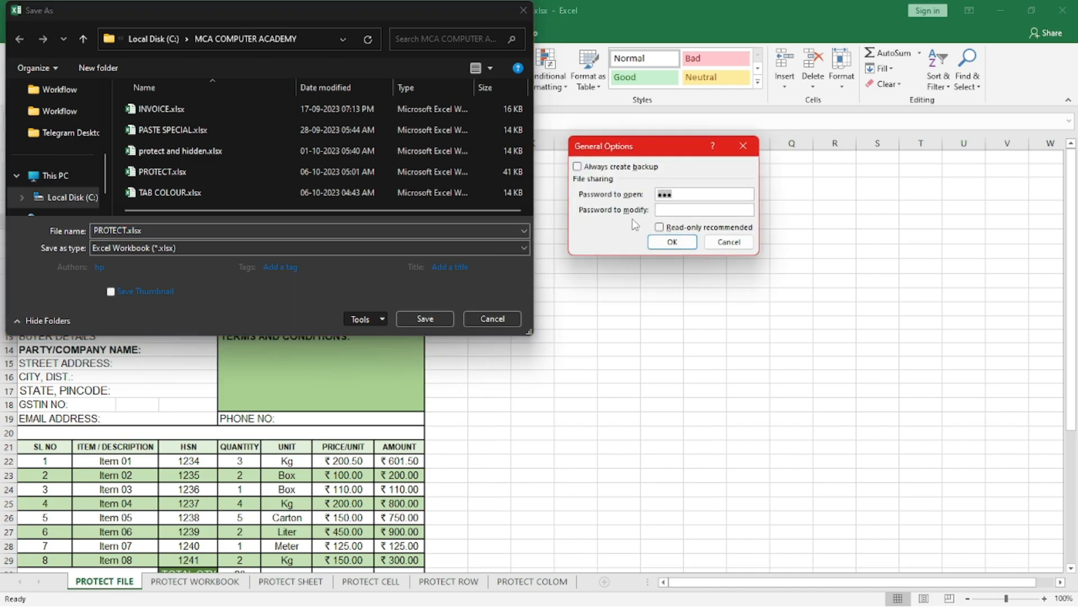
key("BackSpace")
key("BackSpace")
key("BackSpace")
type("123")
key("Escape")
type("1")
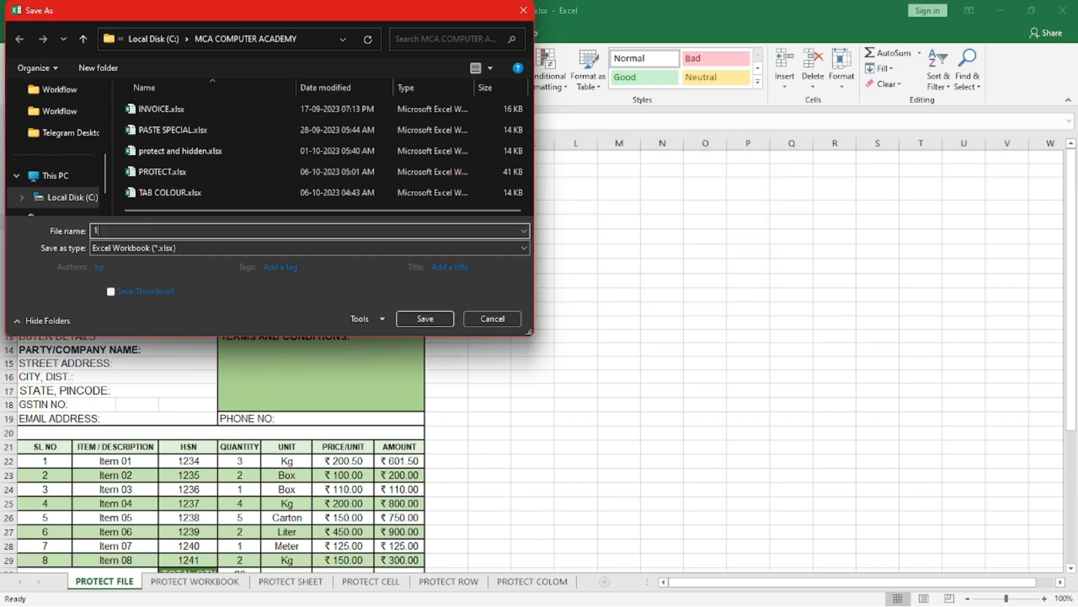
key("Escape")
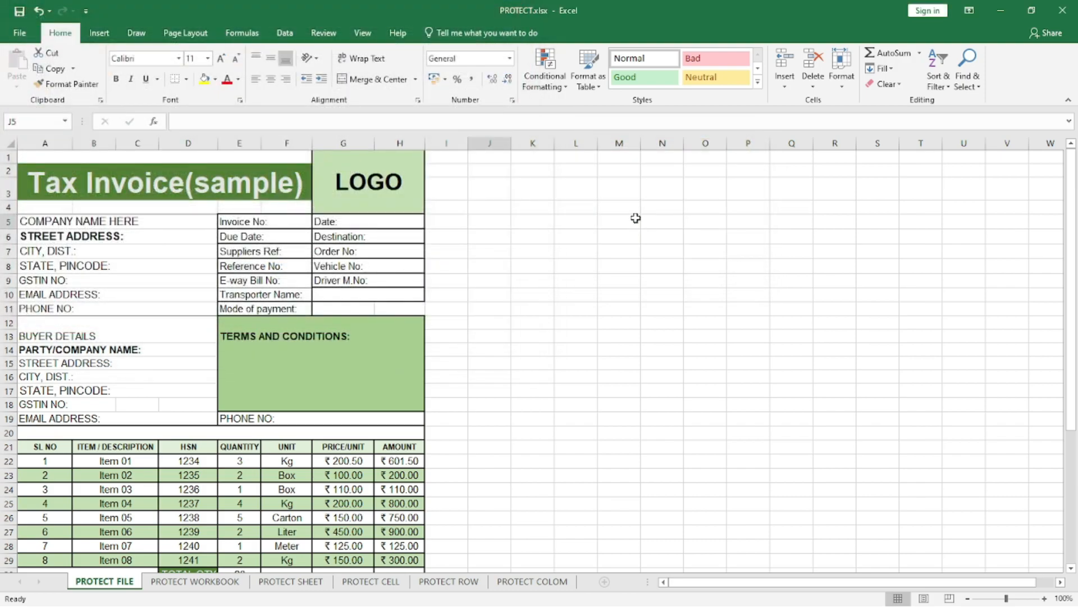
Step: Save a copy of the workbook as GOD in the MCA COMPUTER ACADEMY folder and close it
left_click(548, 247)
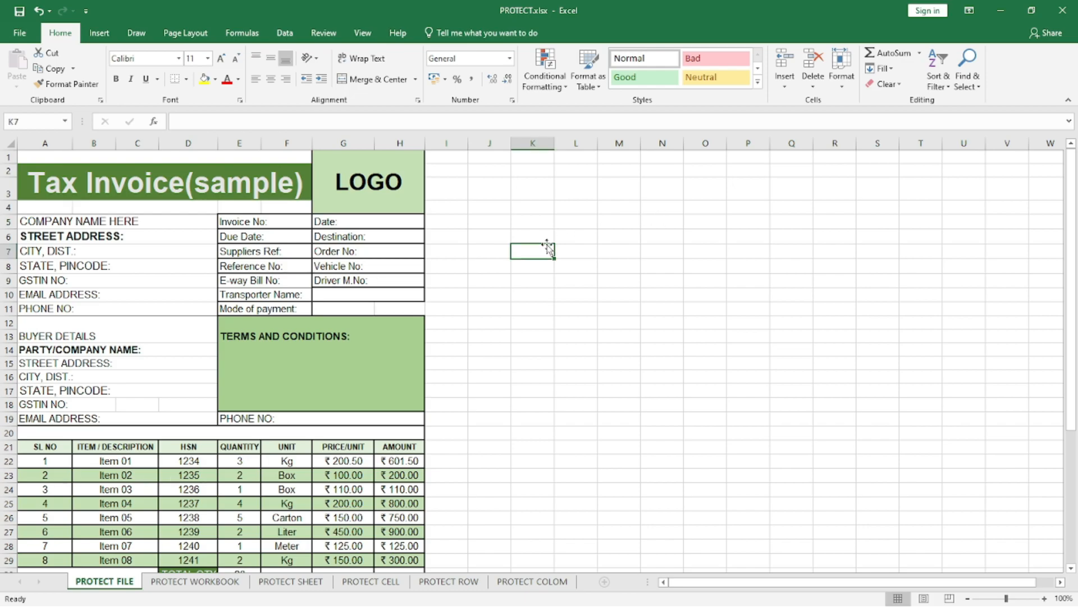
key("F12")
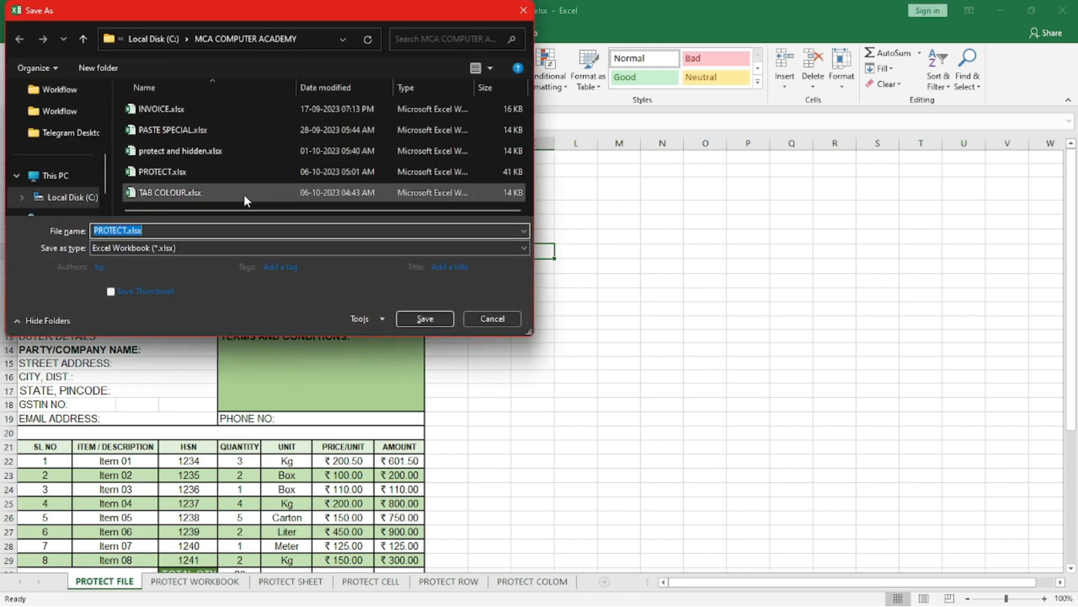
key("BackSpace")
type("GOD")
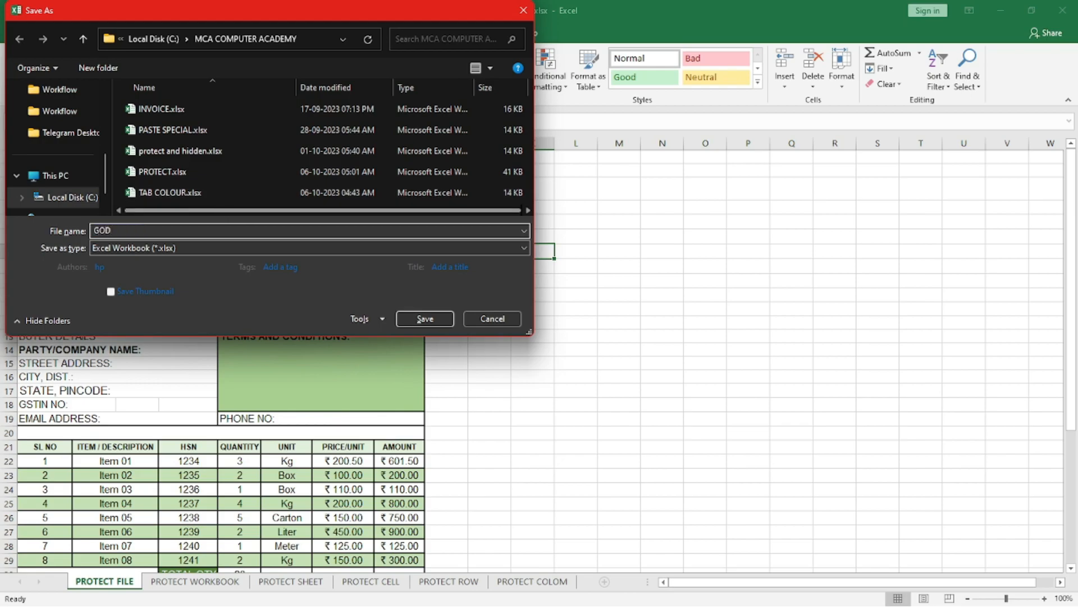
key("Return")
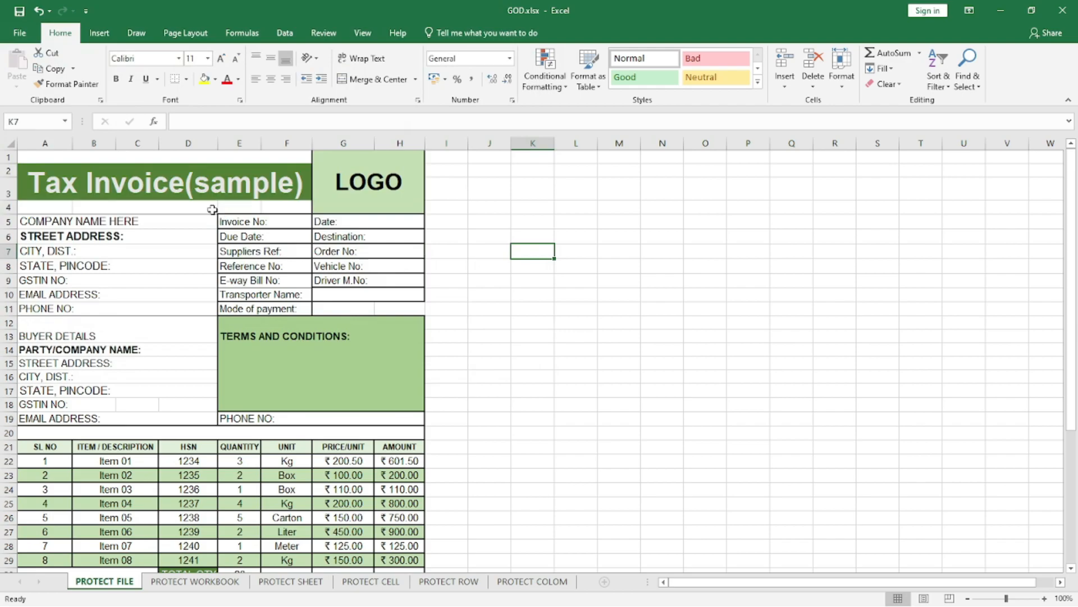
left_click(18, 33)
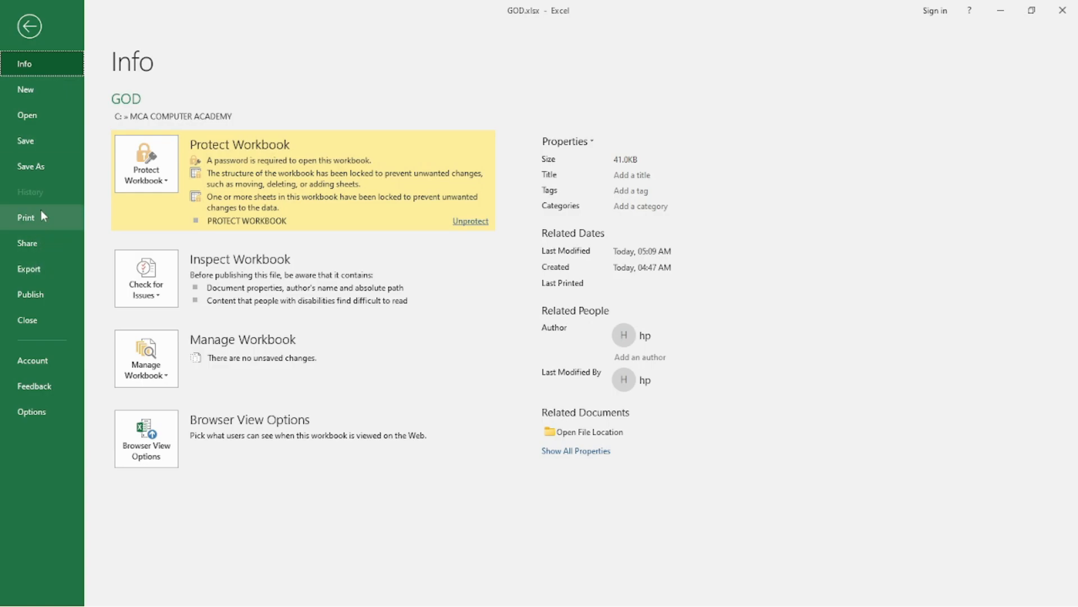
left_click(40, 316)
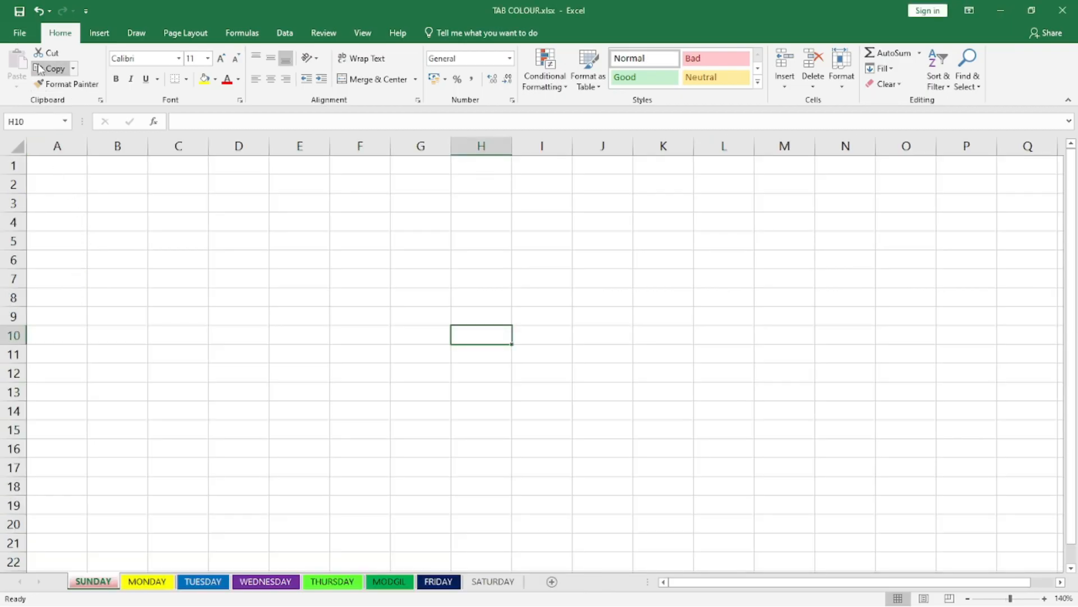
Step: Open the recent workbook GOD.xlsx by entering its file password
left_click(26, 34)
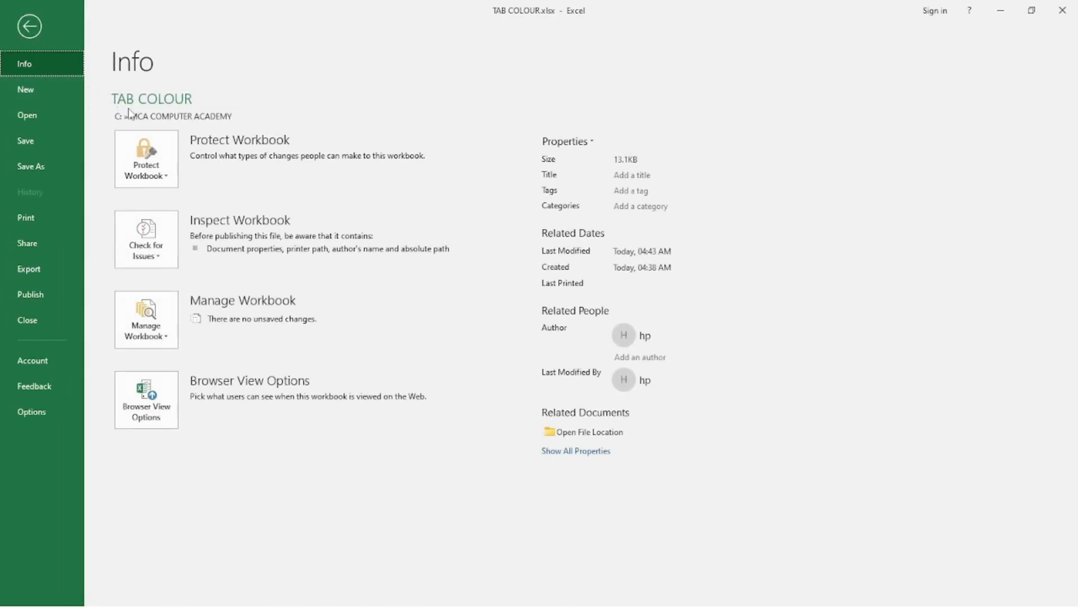
left_click(39, 116)
left_click(479, 191)
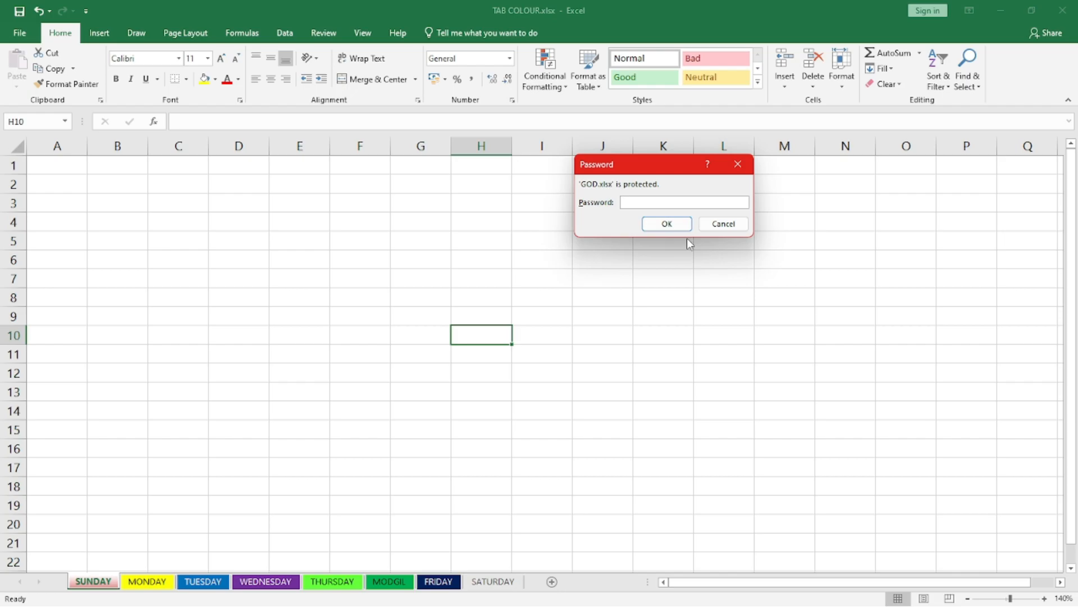
type("1234")
key("Return")
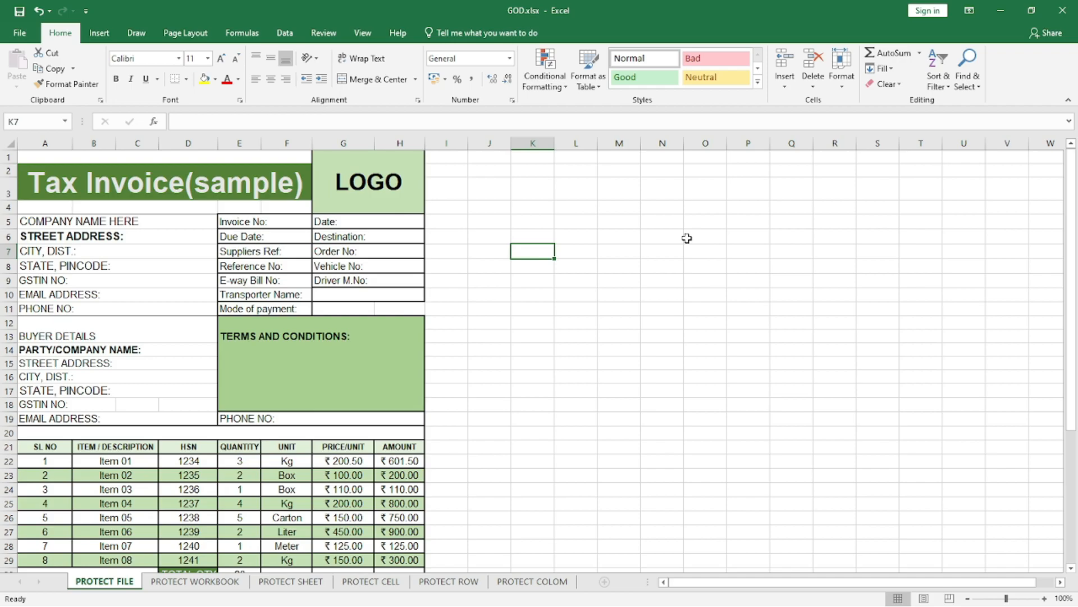
left_click(20, 33)
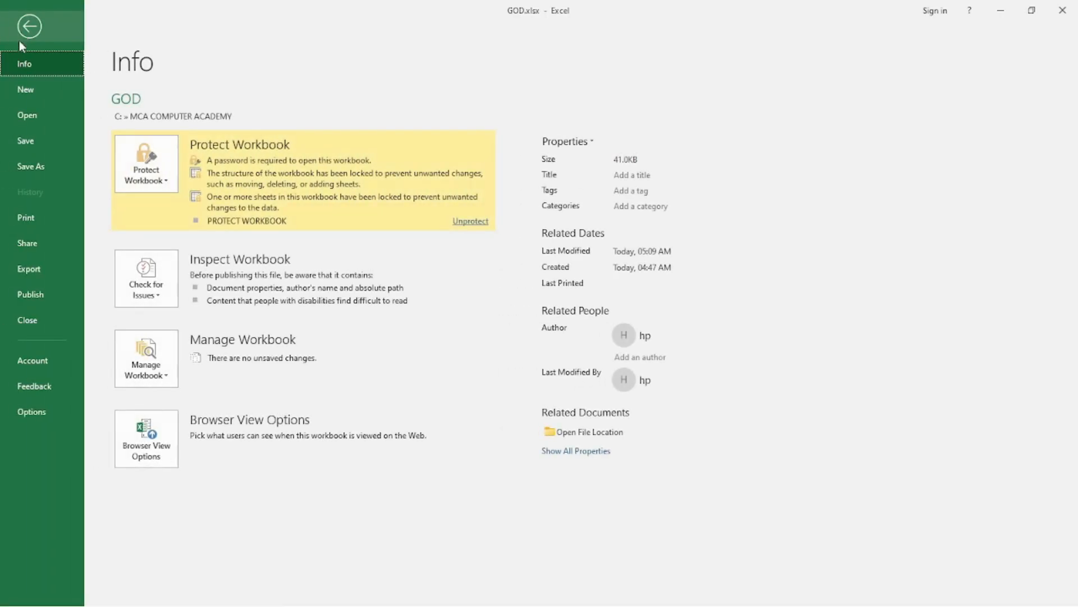
left_click(29, 168)
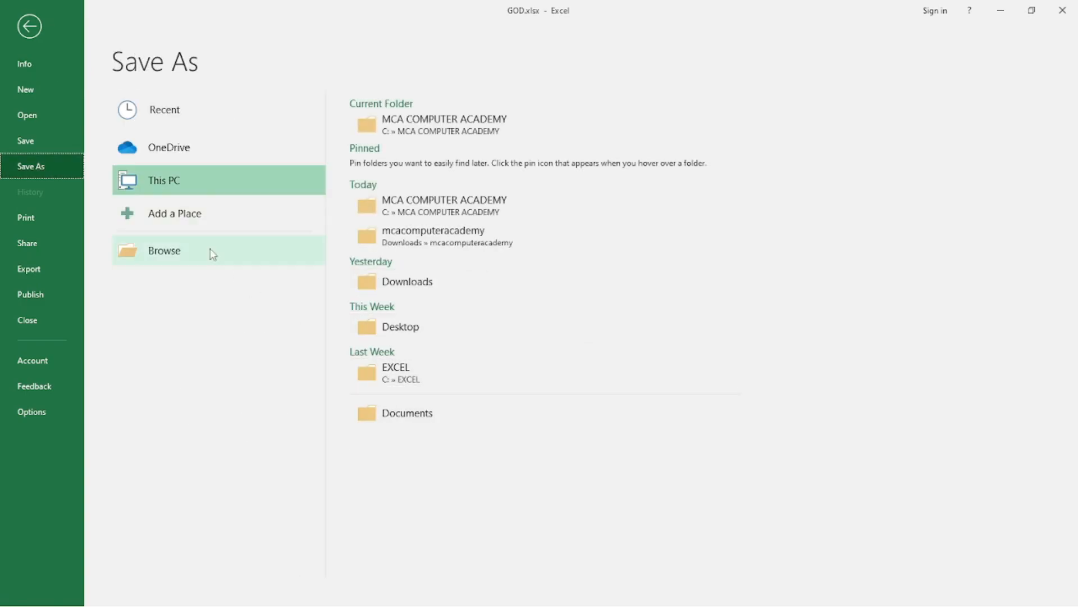
left_click(174, 254)
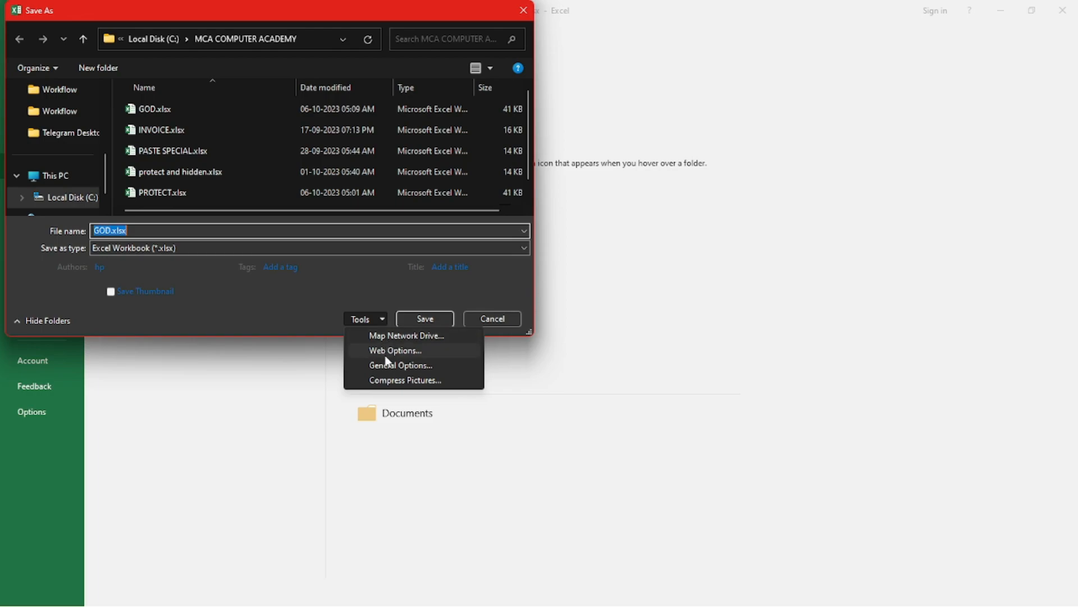
left_click(502, 322)
left_click(502, 322)
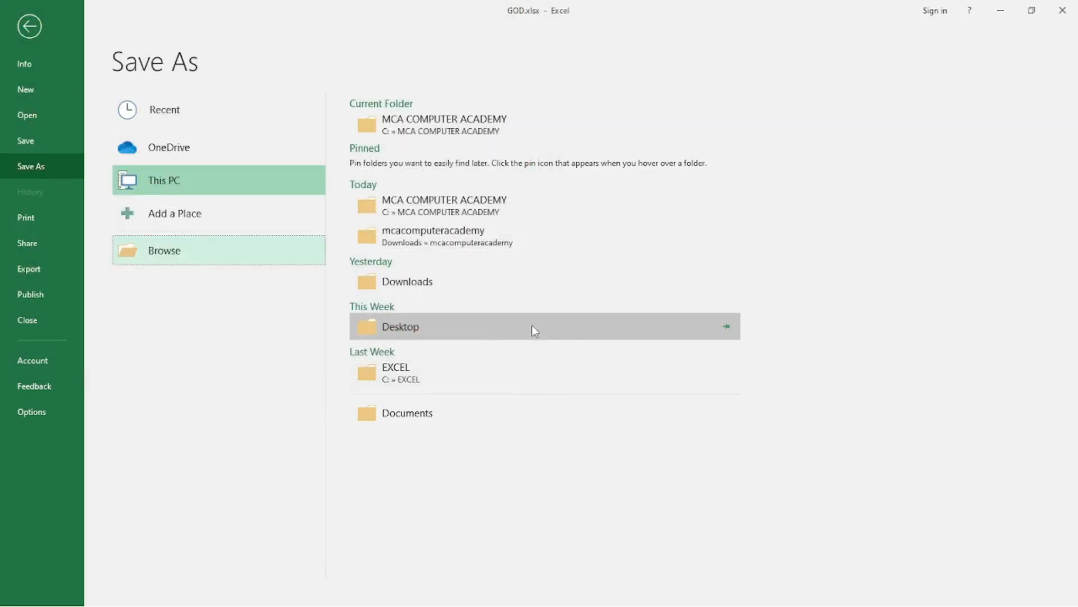
Step: Close the GOD workbook and reopen the recent workbook PROTECT.xlsx, entering its file password
left_click(1071, 12)
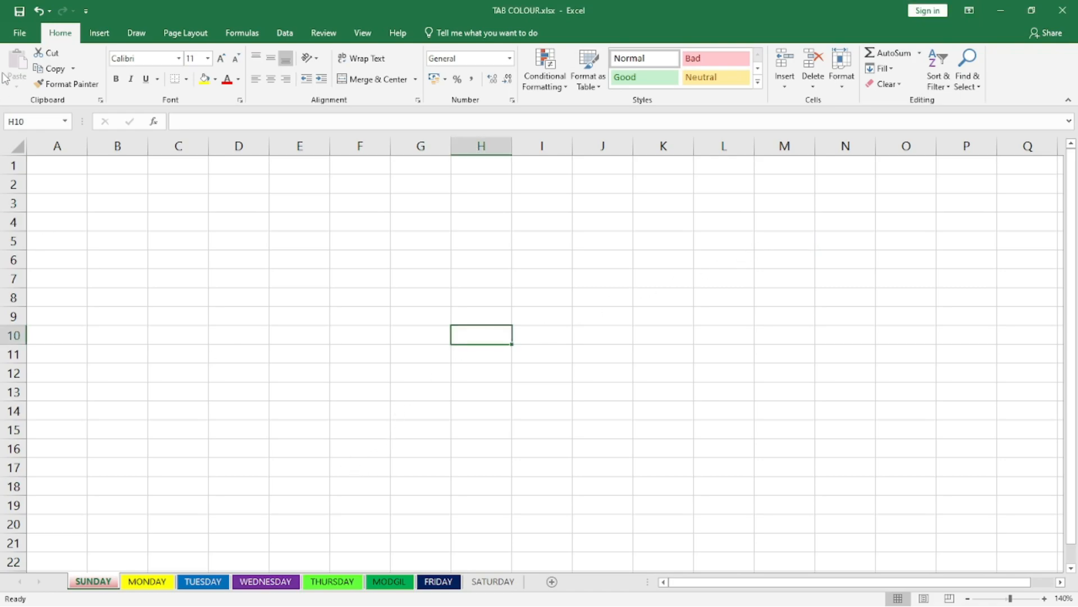
left_click(20, 32)
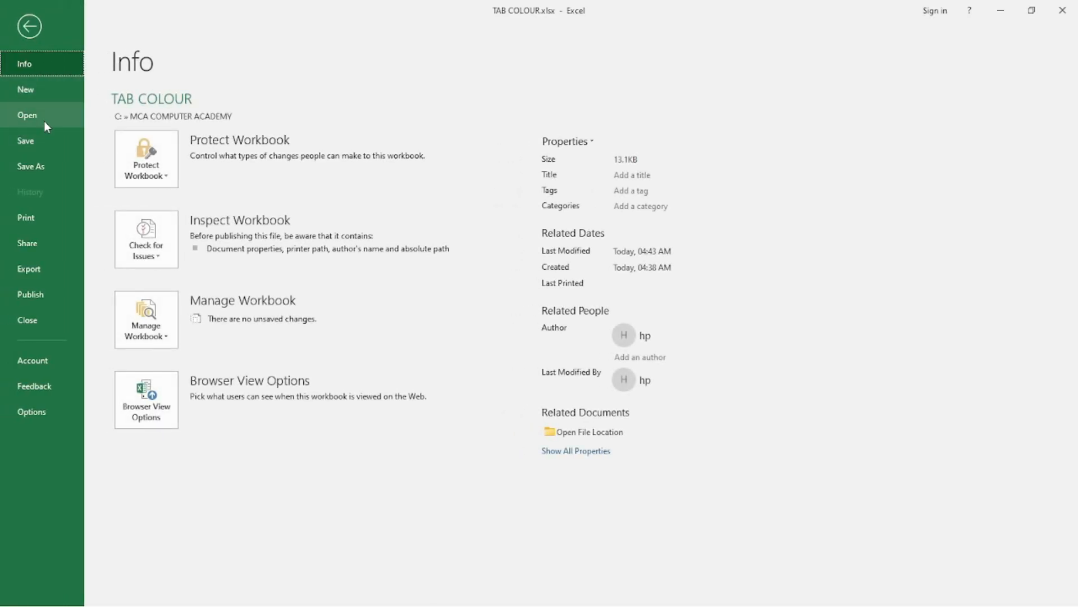
left_click(44, 120)
left_click(421, 225)
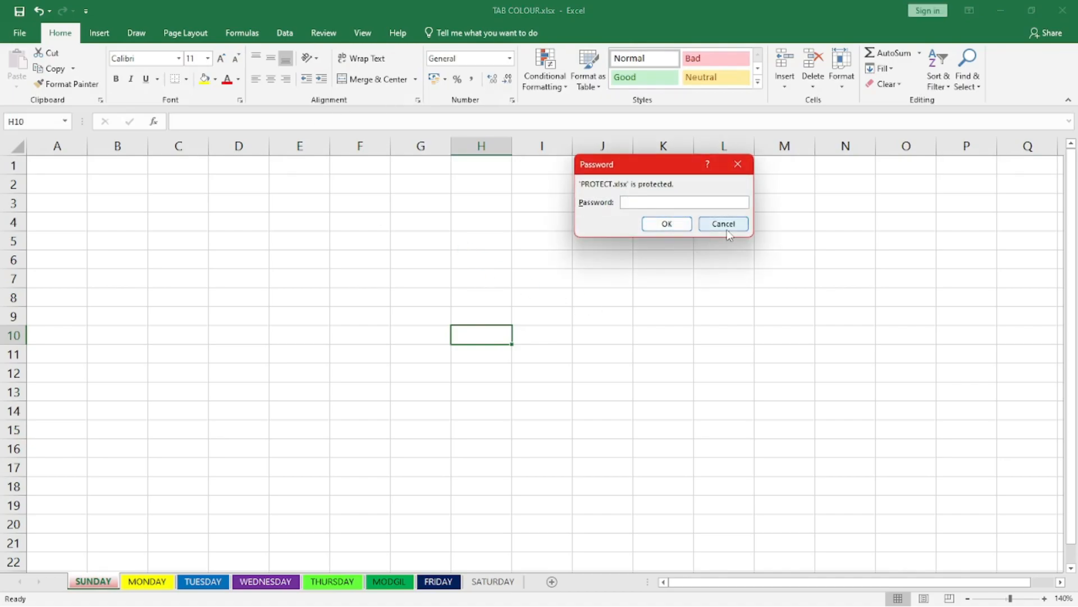
key("Return")
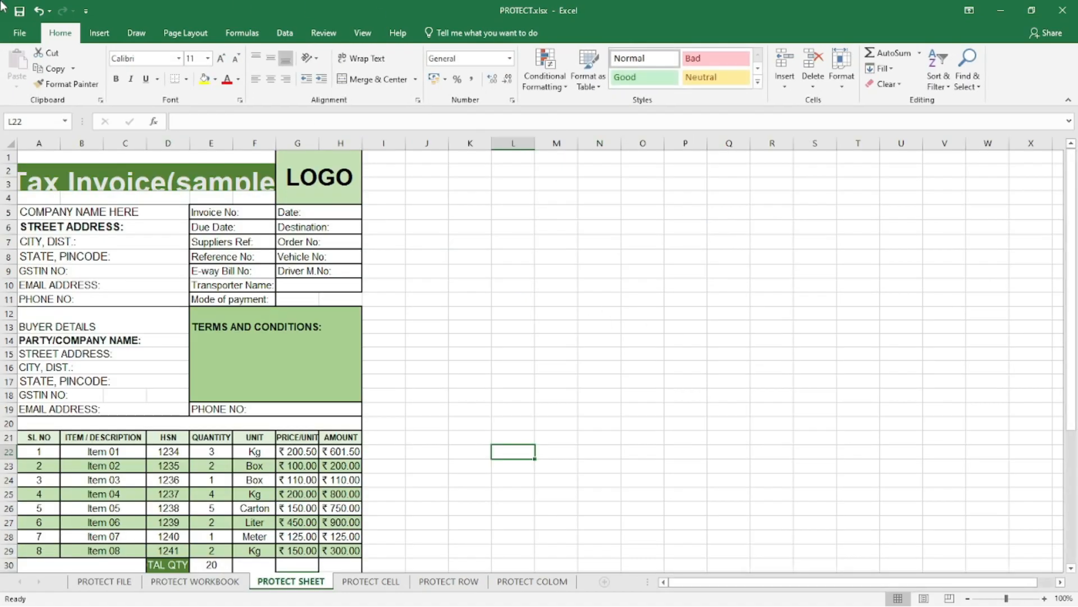
Step: Remove the password to open from PROTECT.xlsx in the General Options and save it over the existing file
left_click(21, 34)
left_click(34, 165)
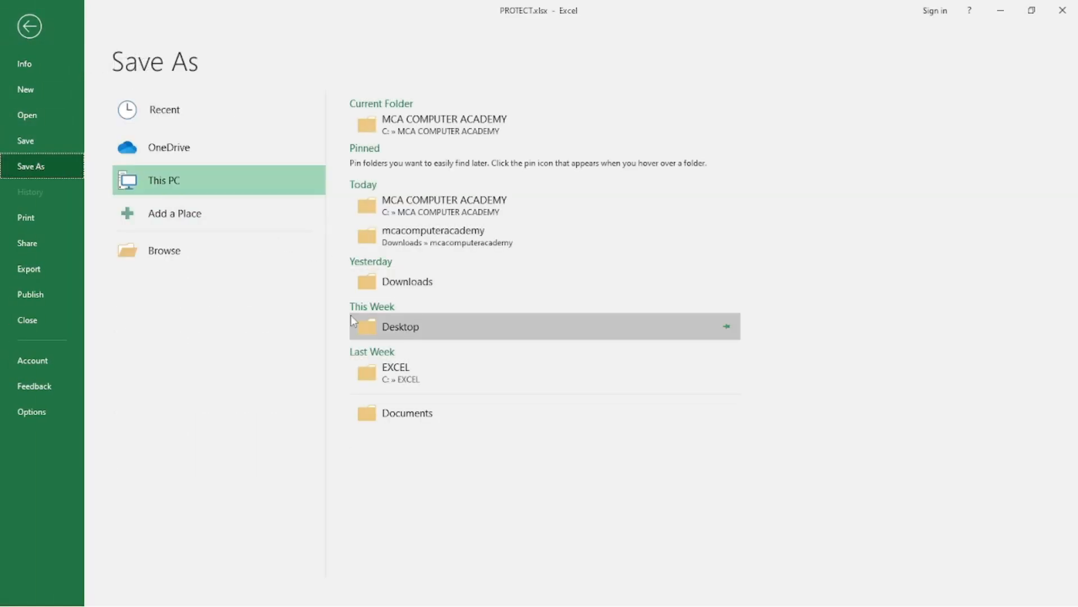
left_click(274, 259)
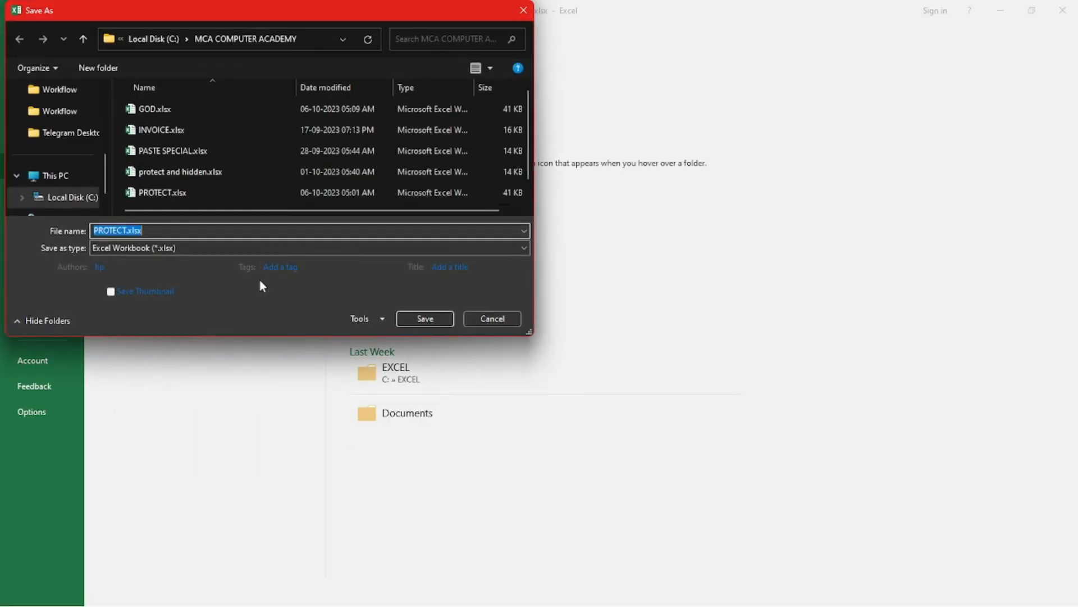
left_click(364, 319)
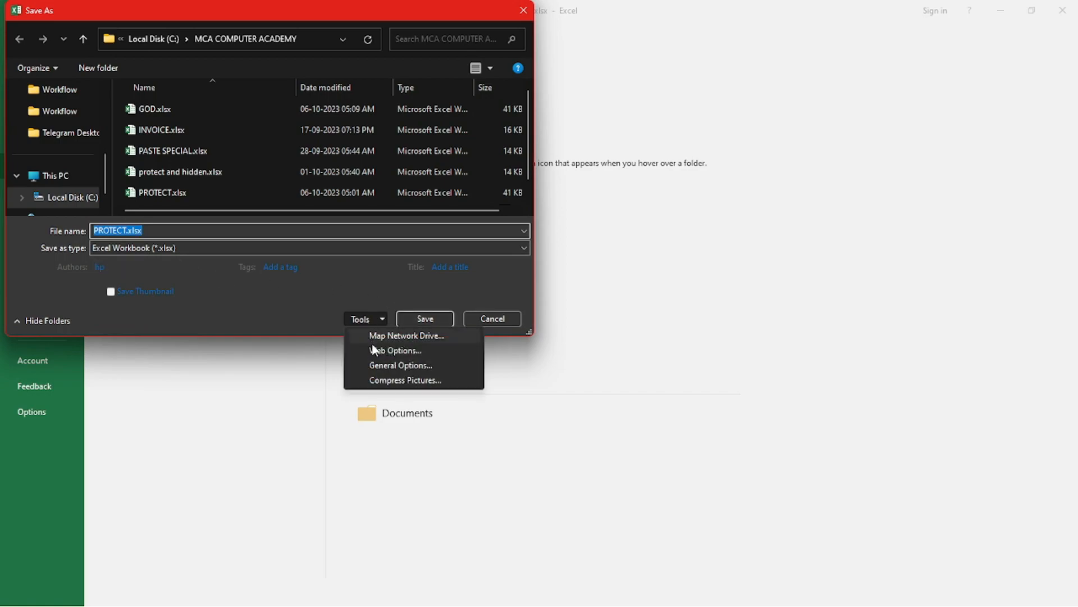
left_click(394, 366)
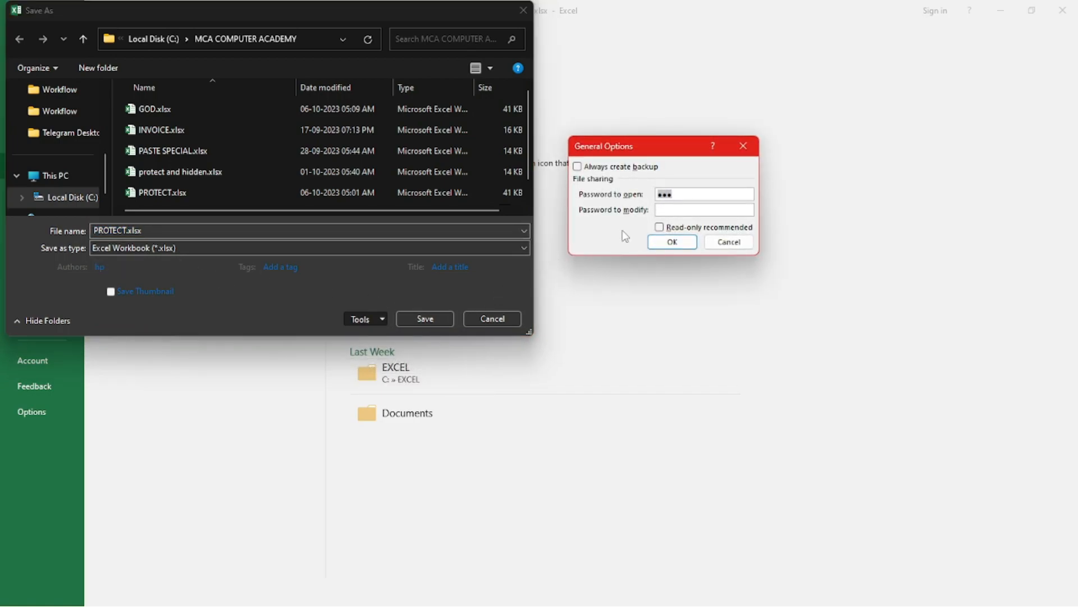
key("BackSpace")
left_click(677, 245)
left_click(427, 319)
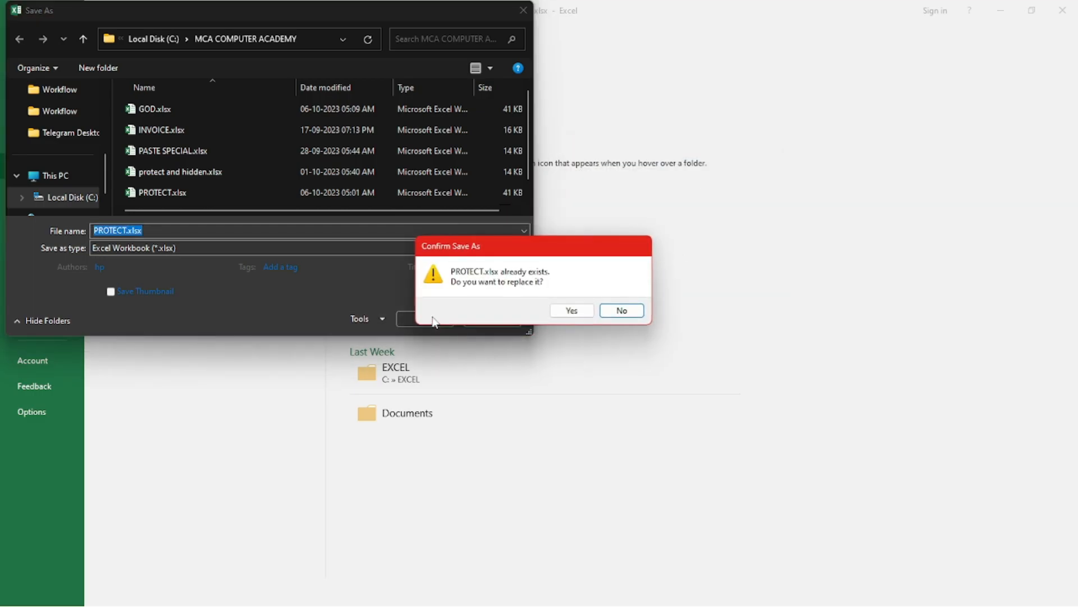
left_click(562, 310)
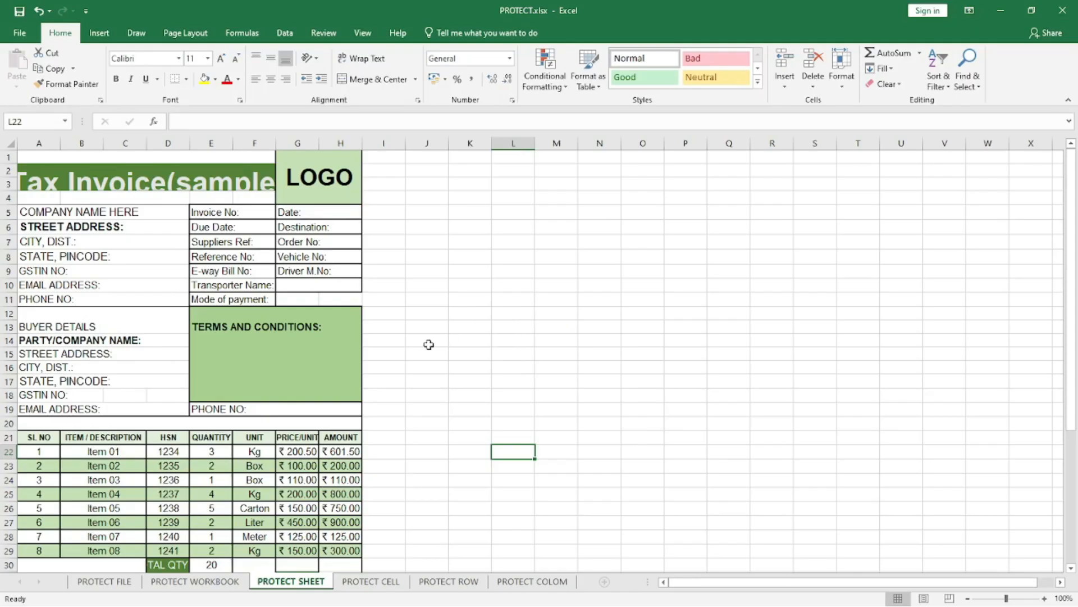
Step: Unprotect the PROTECT WORKBOOK sheet by entering its sheet password
left_click(447, 339)
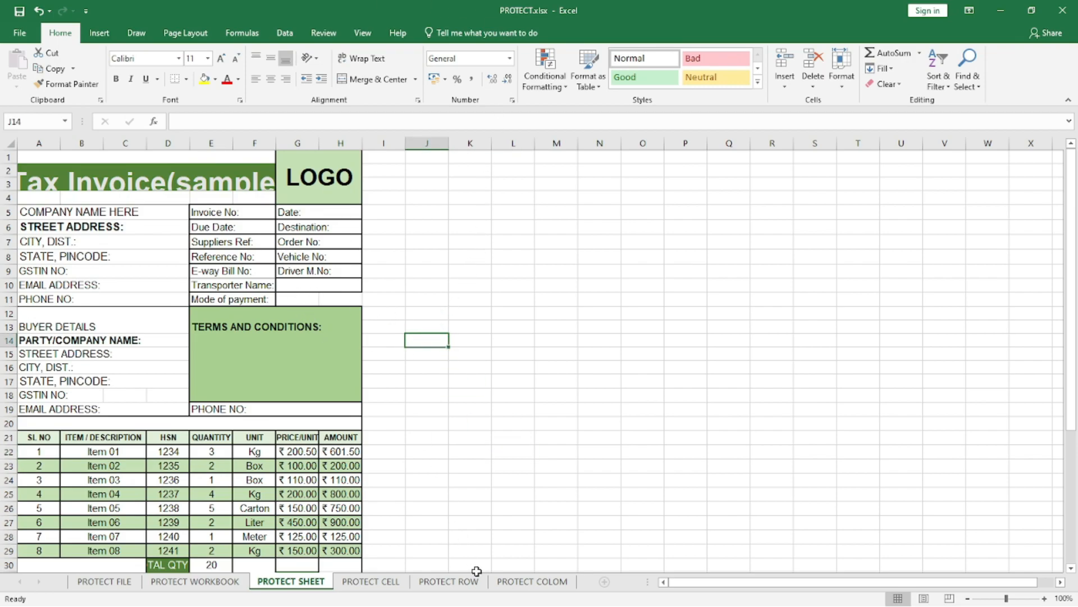
right_click(447, 584)
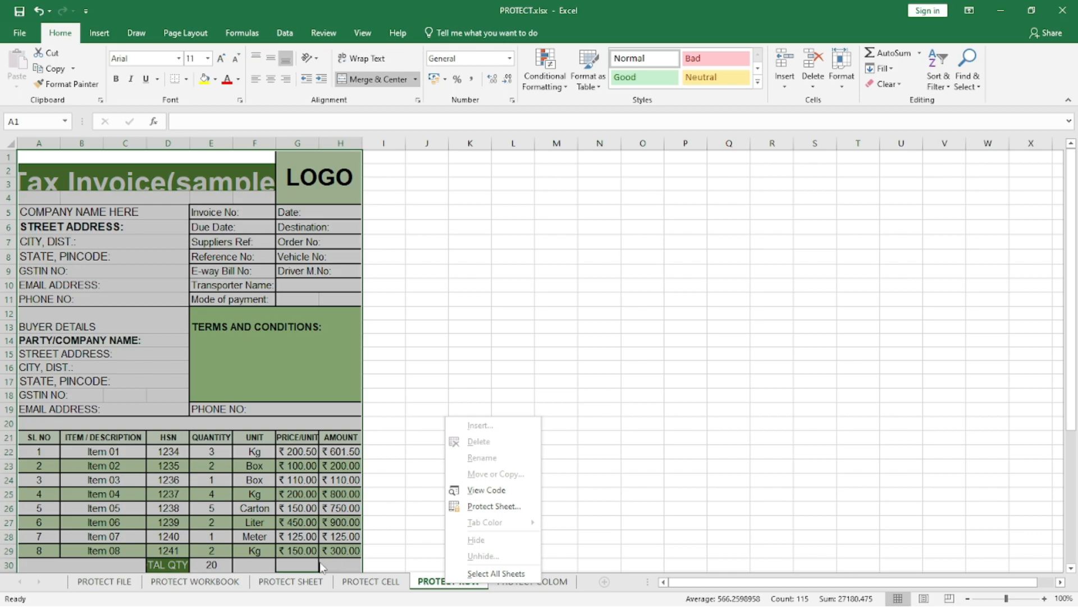
key("Escape")
right_click(187, 581)
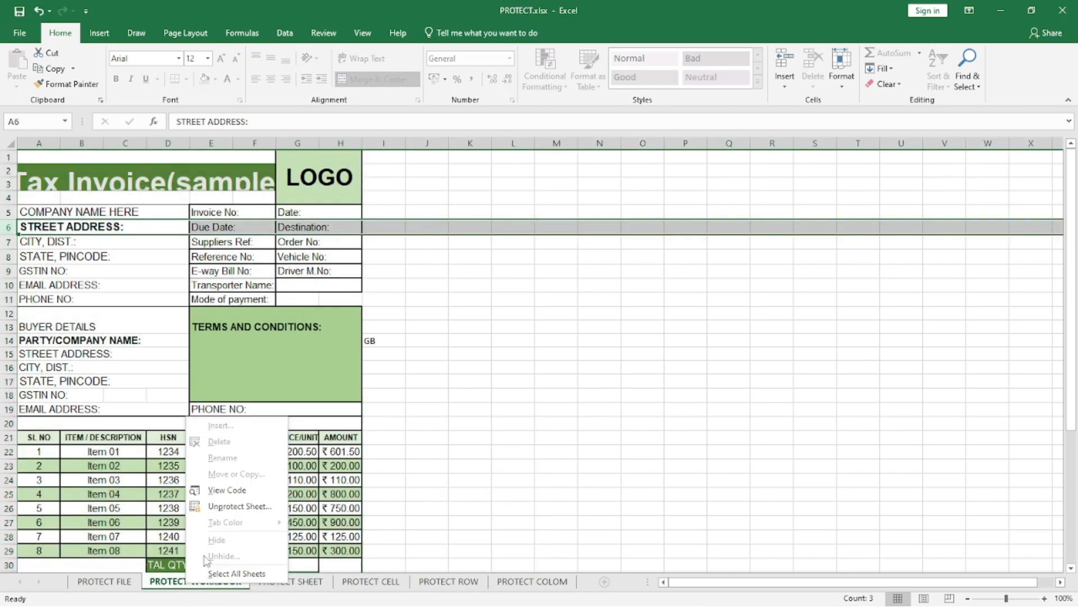
left_click(235, 507)
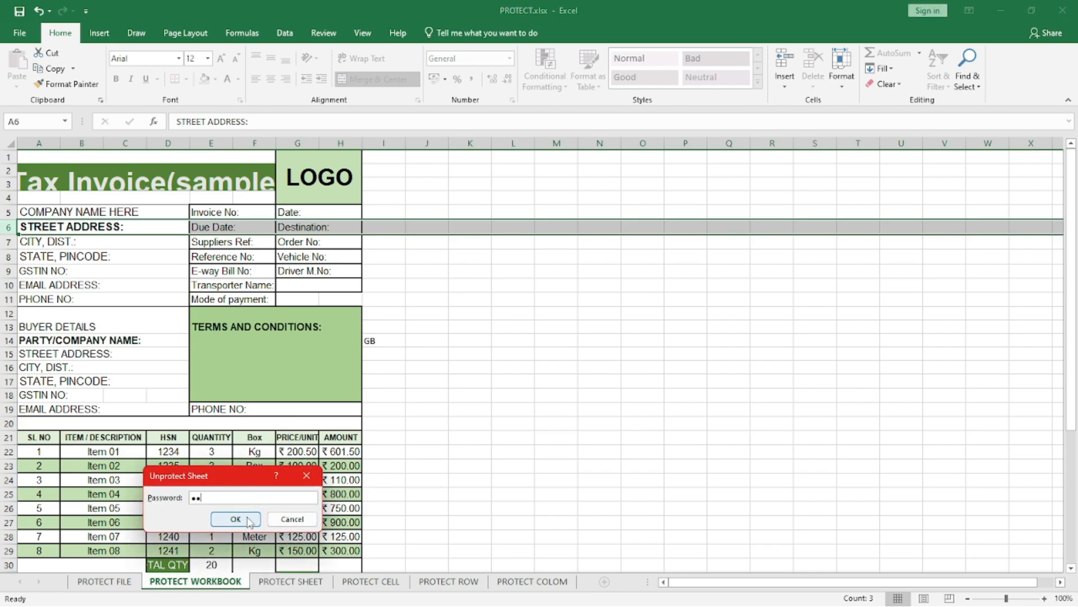
left_click(248, 519)
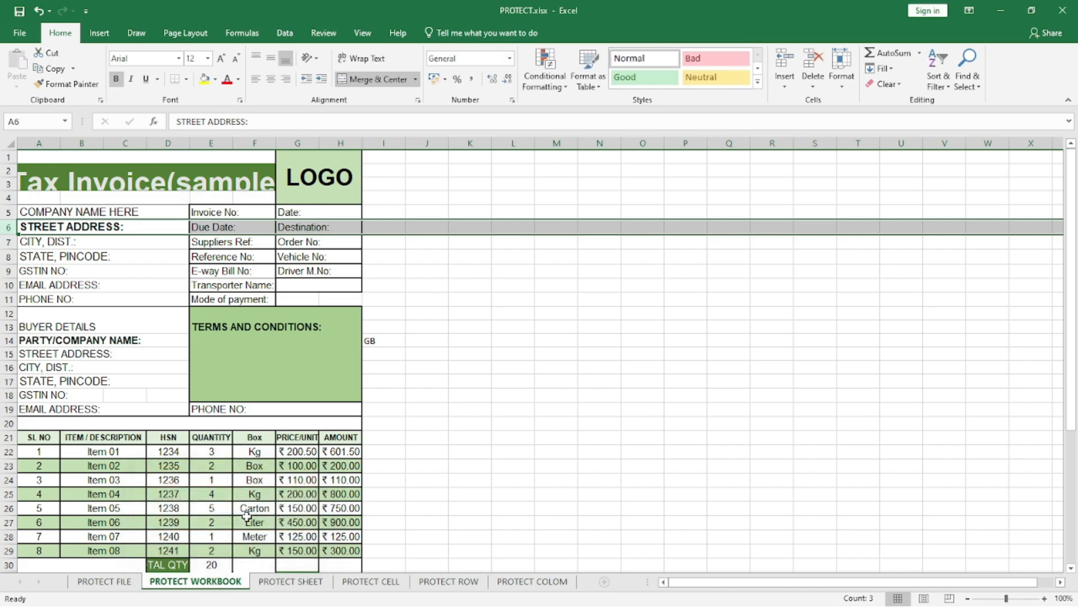
right_click(204, 584)
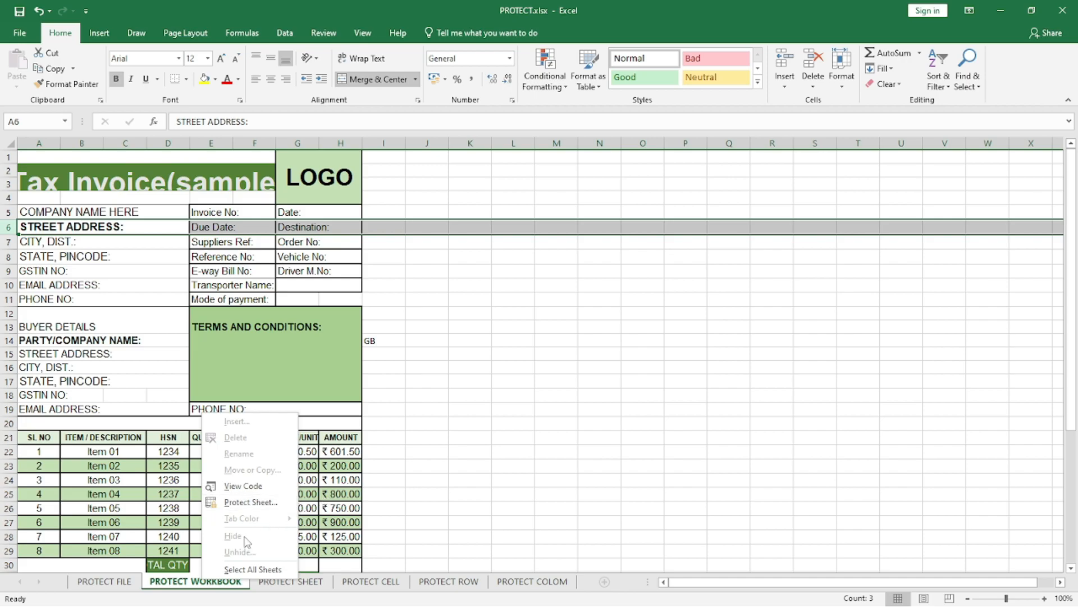
left_click(297, 584)
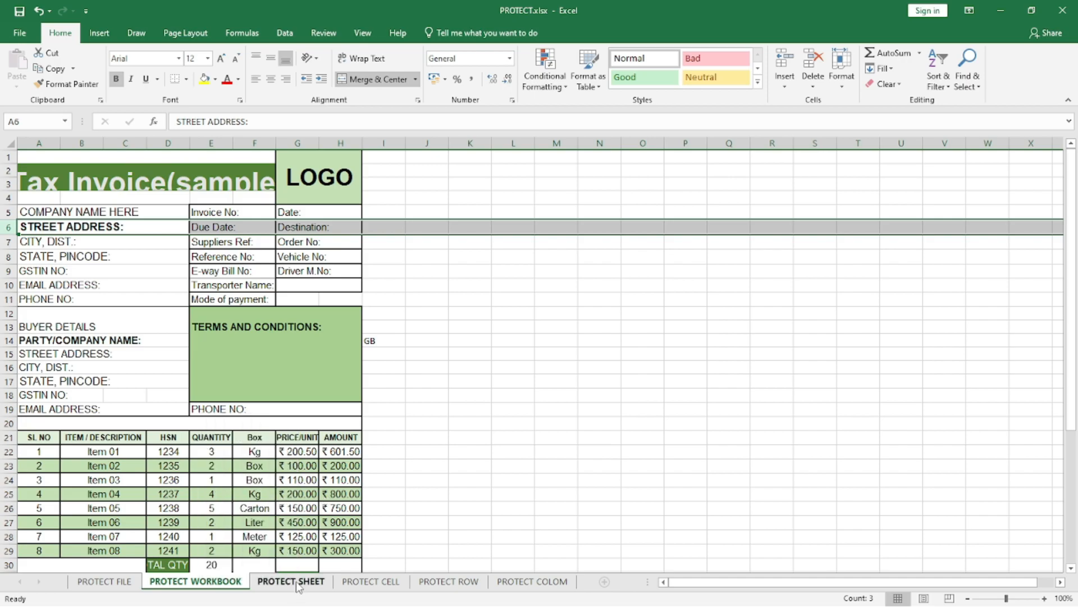
Step: Protect the PROTECT SHEET worksheet with a sheet password, allowing users only to insert columns
right_click(299, 586)
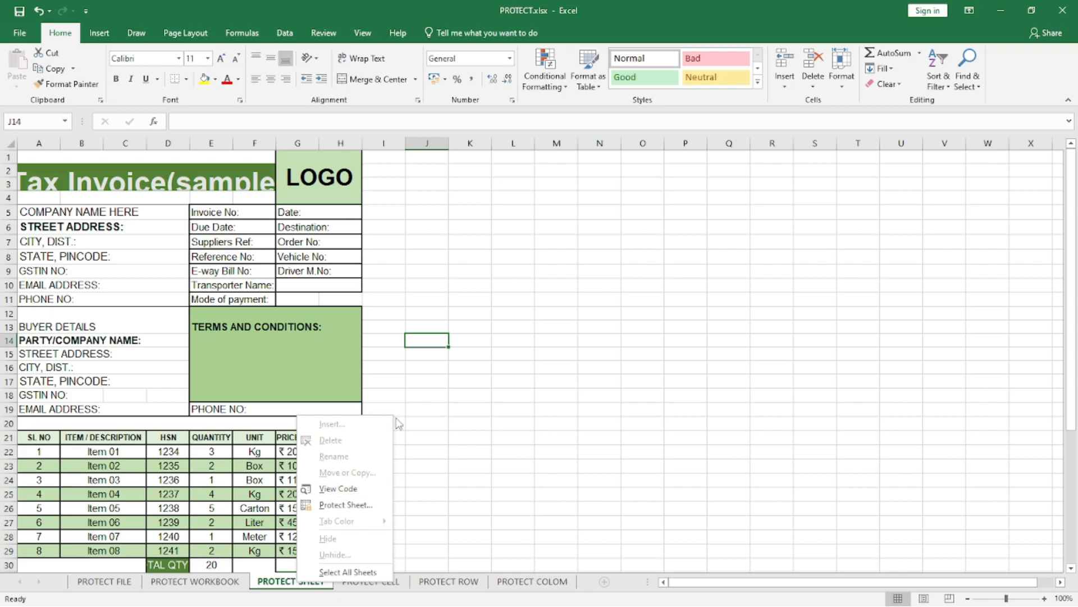
left_click(848, 84)
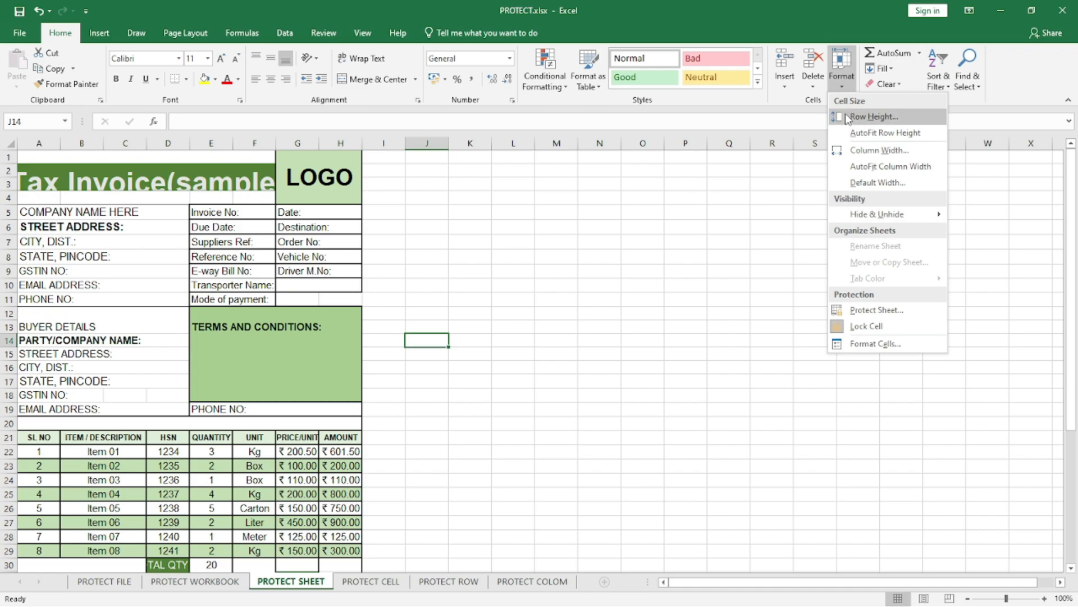
left_click(877, 310)
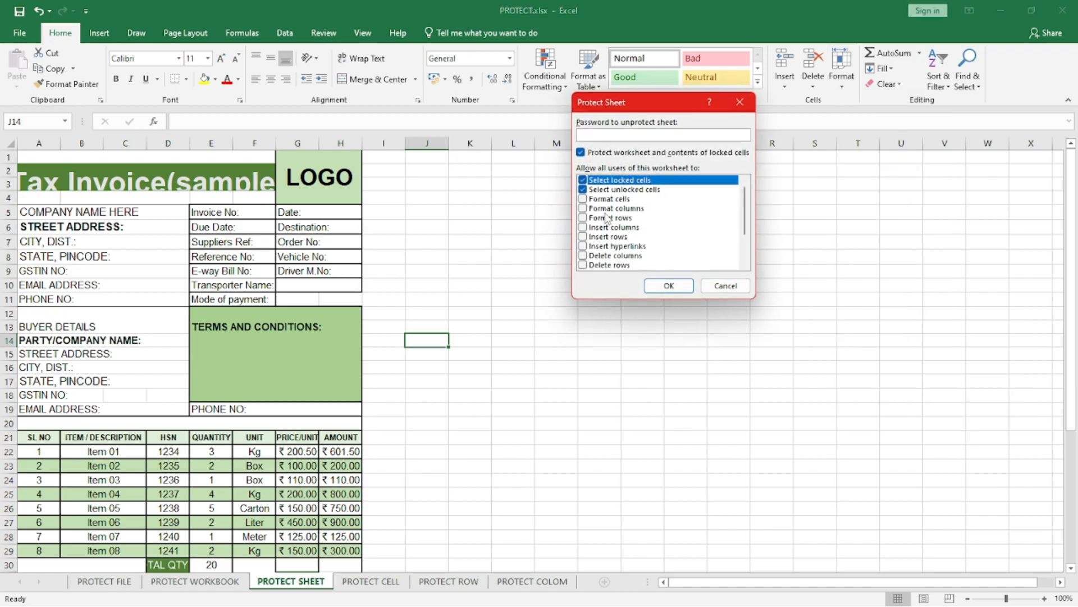
left_click(587, 188)
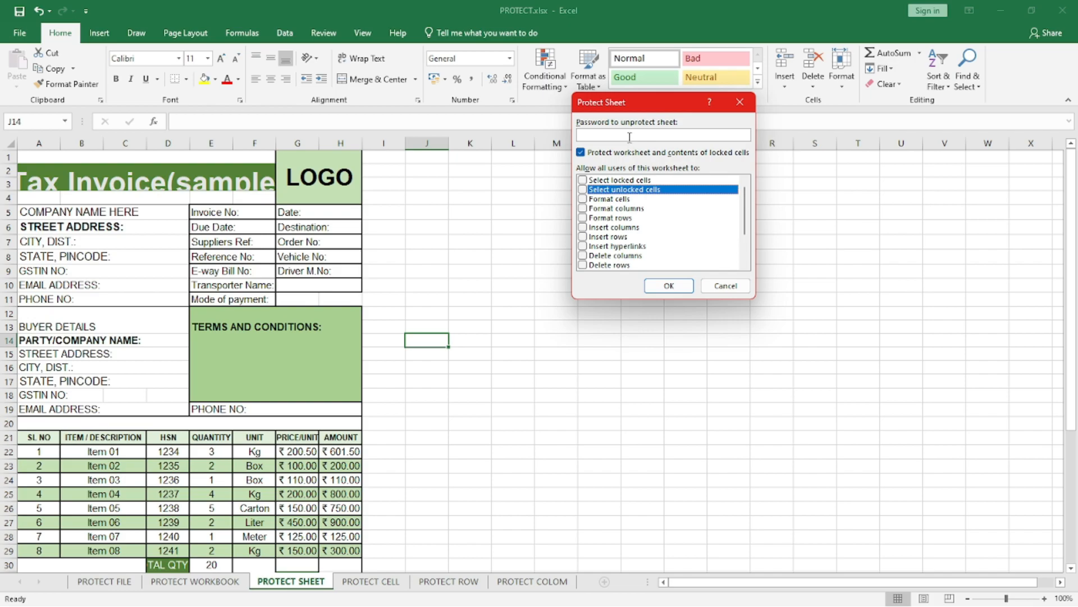
left_click(582, 228)
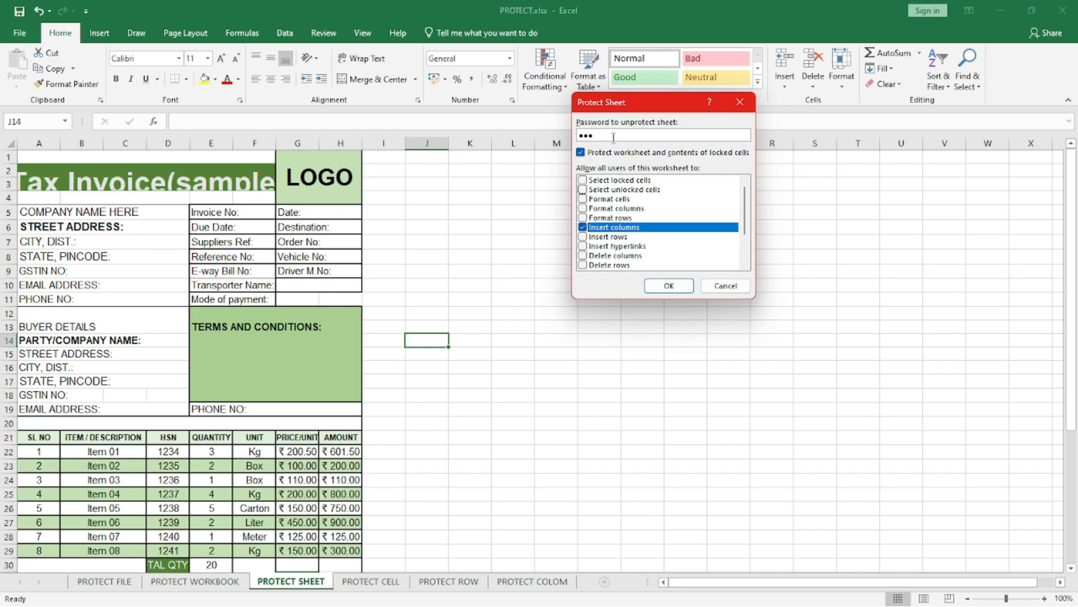
key("Return")
type("123")
key("Return")
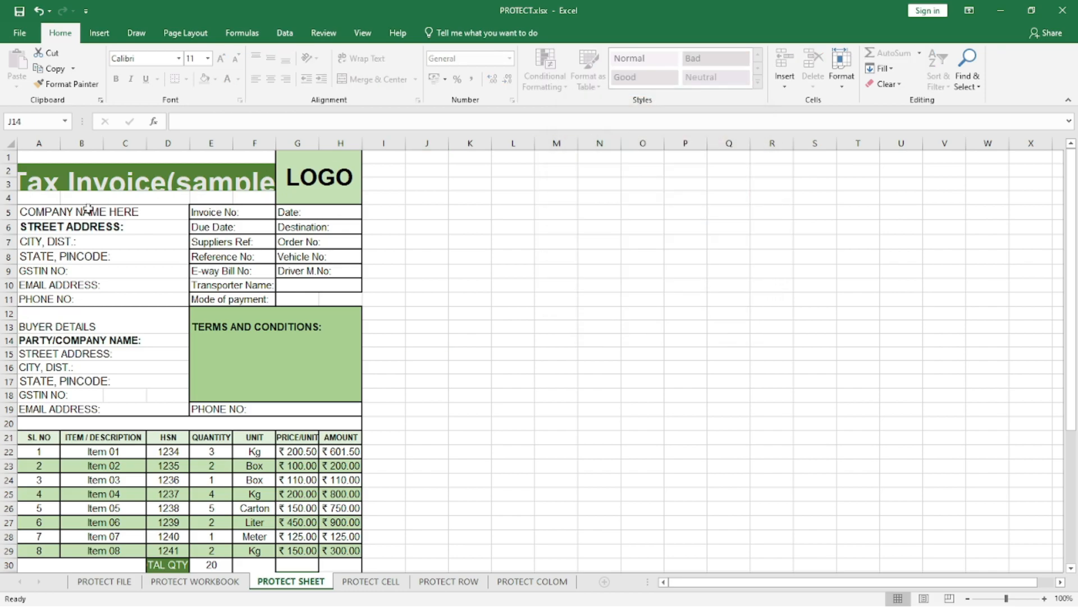
Step: Try to clear the contents of column E and edit an empty cell on the PROTECT SHEET worksheet
right_click(8, 197)
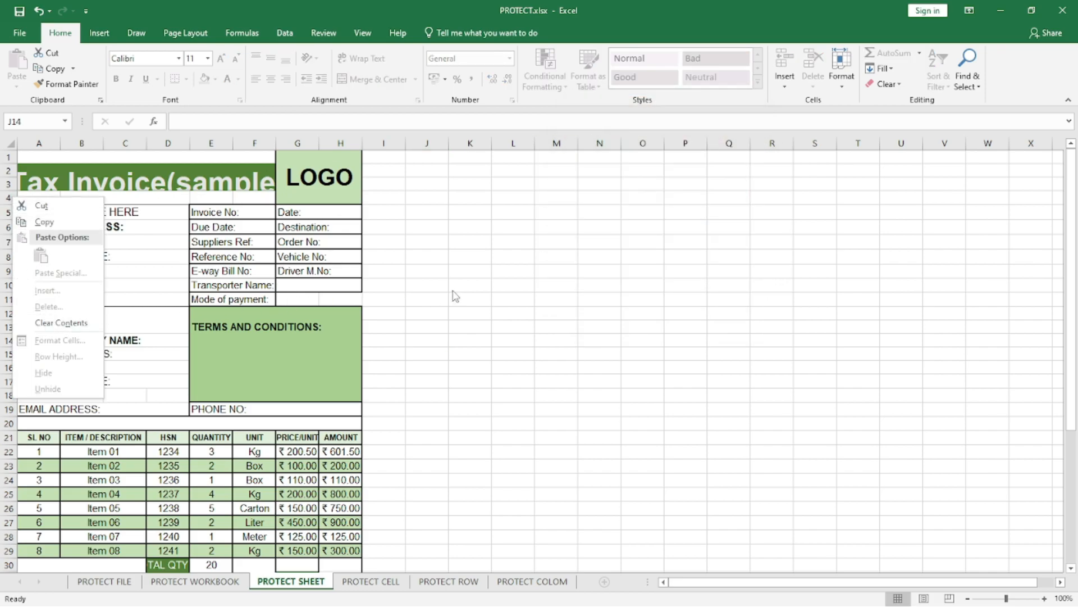
left_click(484, 280)
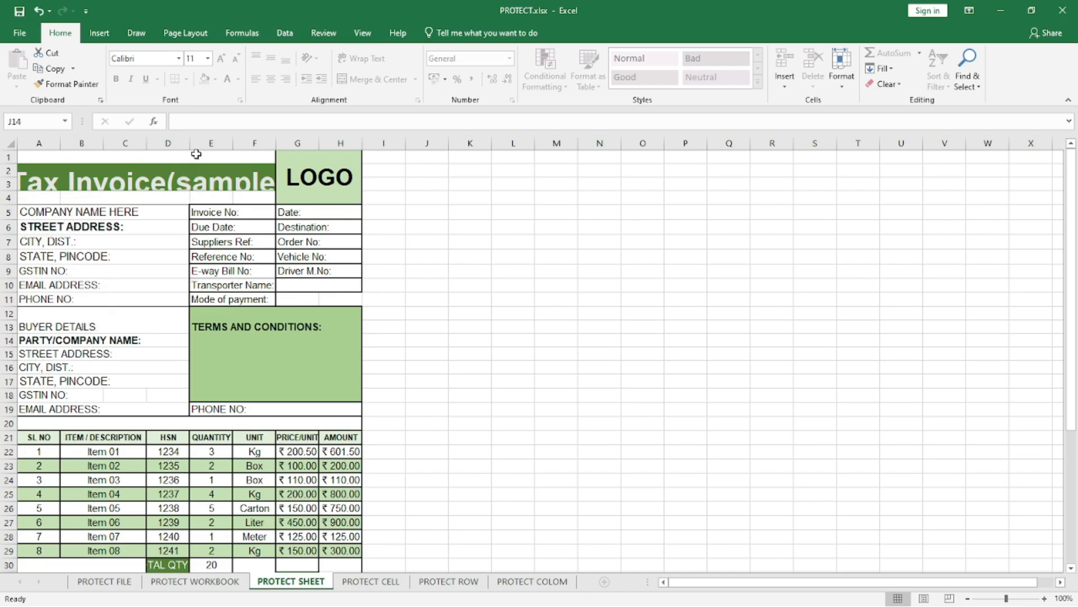
right_click(209, 142)
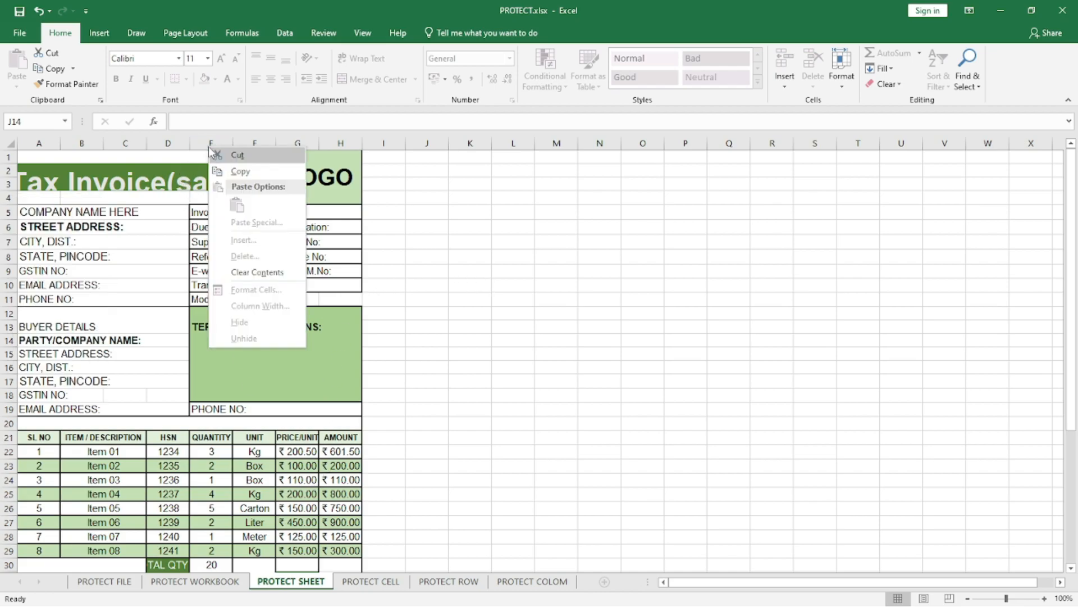
left_click(265, 274)
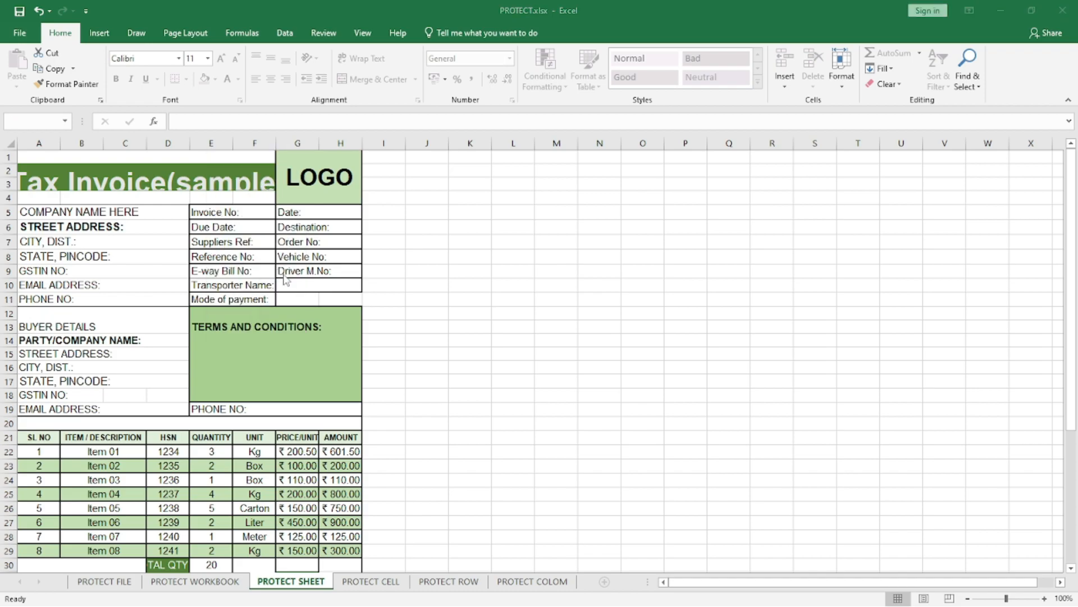
left_click(546, 347)
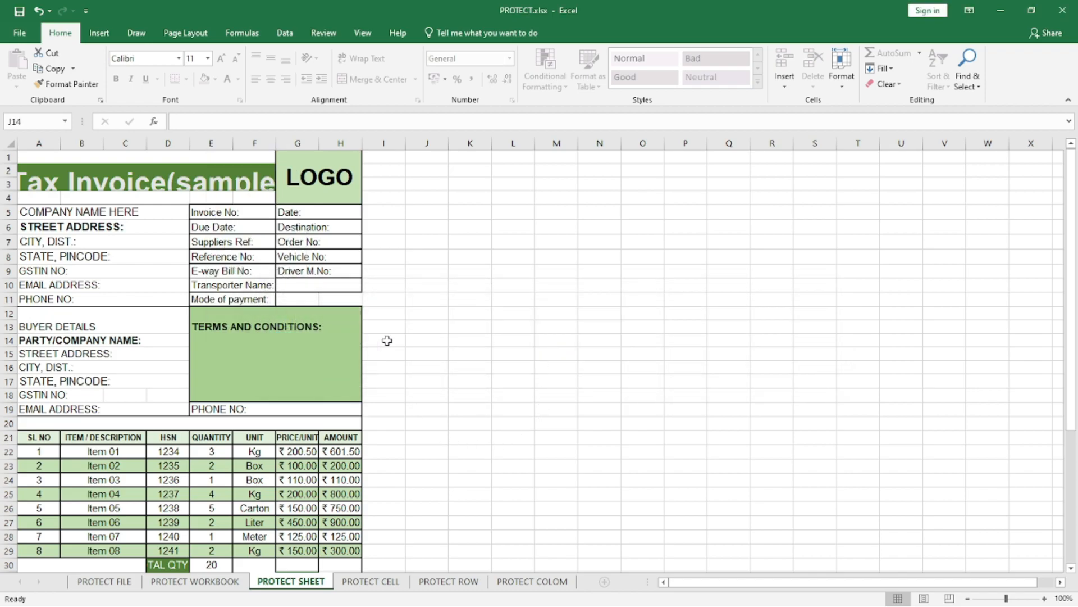
double_click(403, 308)
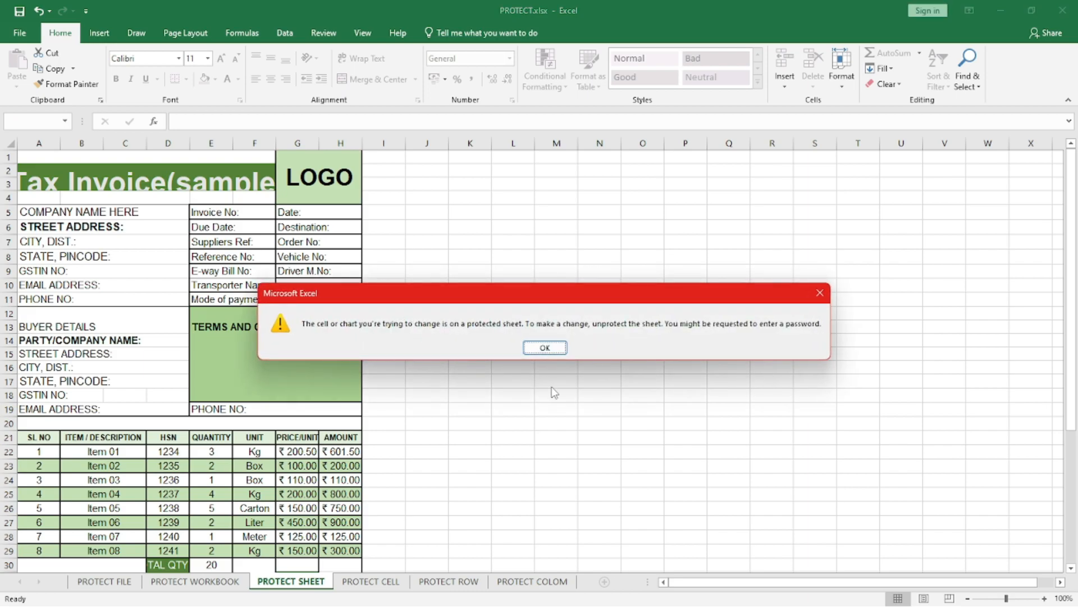
left_click(546, 348)
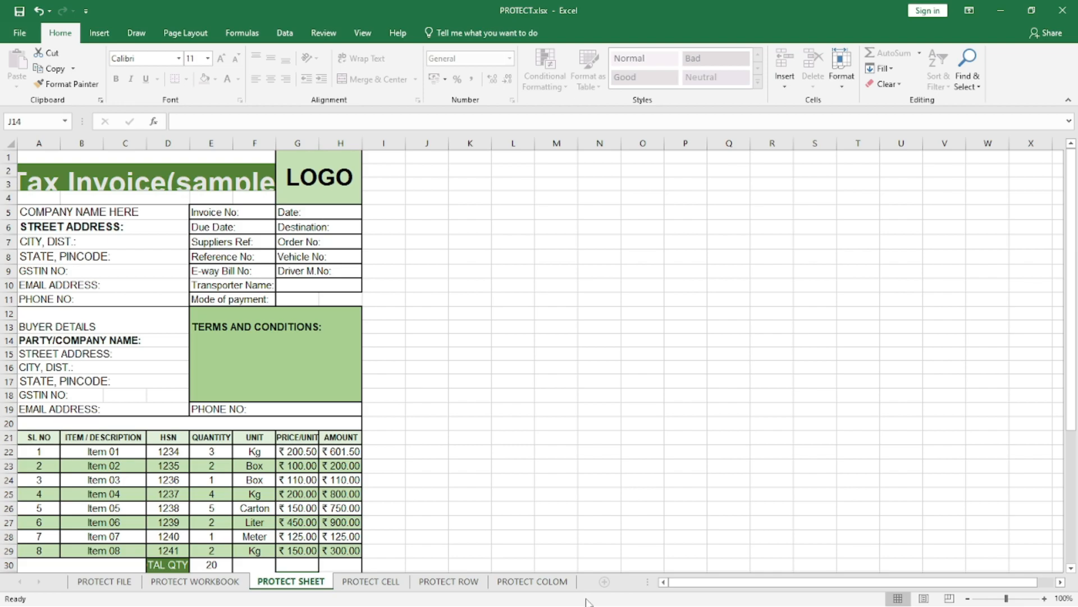
Step: Create a blank workbook and enter HDF, HFD, H, FDH, DFH, DFH, DFH, HDF, HDF down cells E5 to E13
key("ctrl+n")
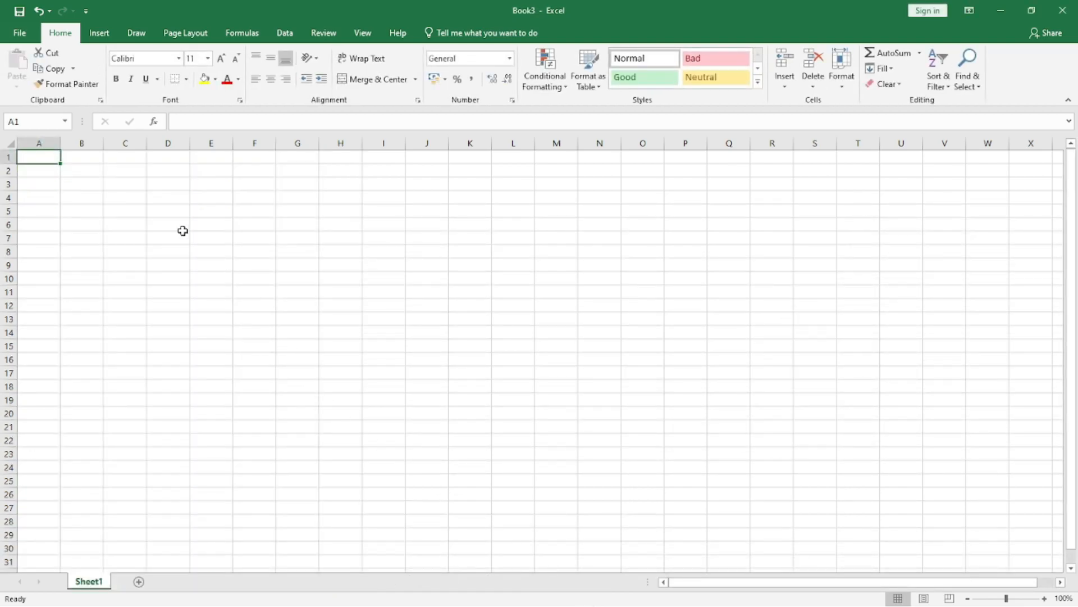
left_click(204, 209)
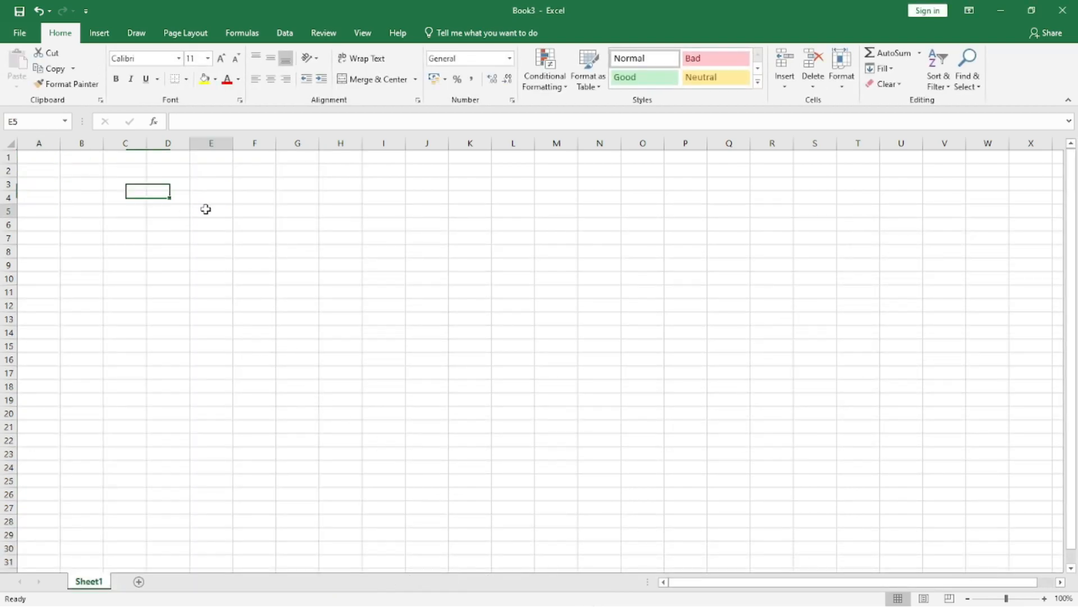
type("HDF HFD H FDH DFH DFH DFH HDF HDF")
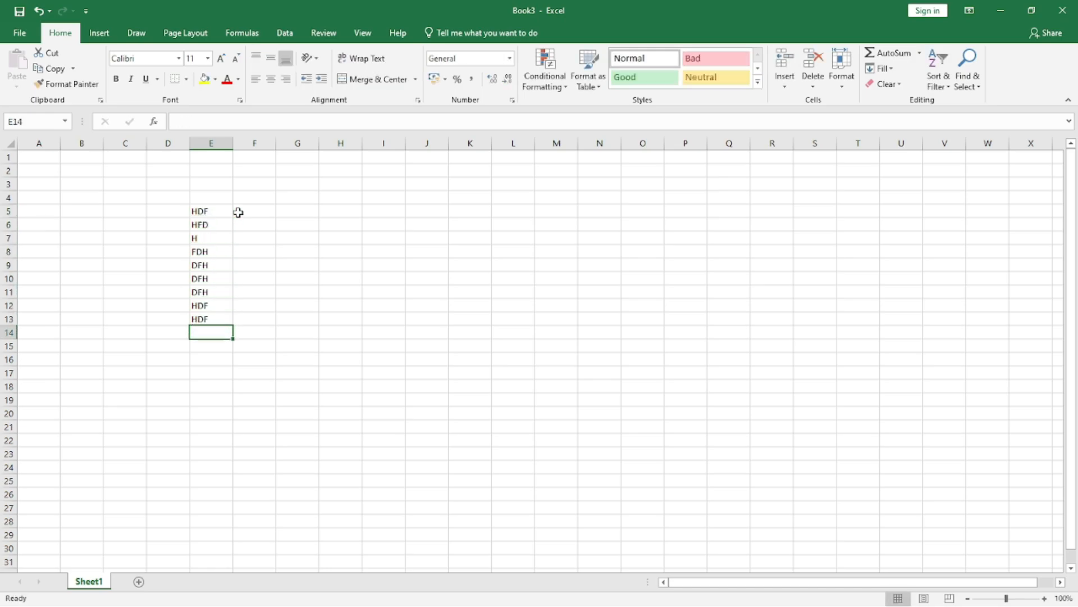
right_click(92, 583)
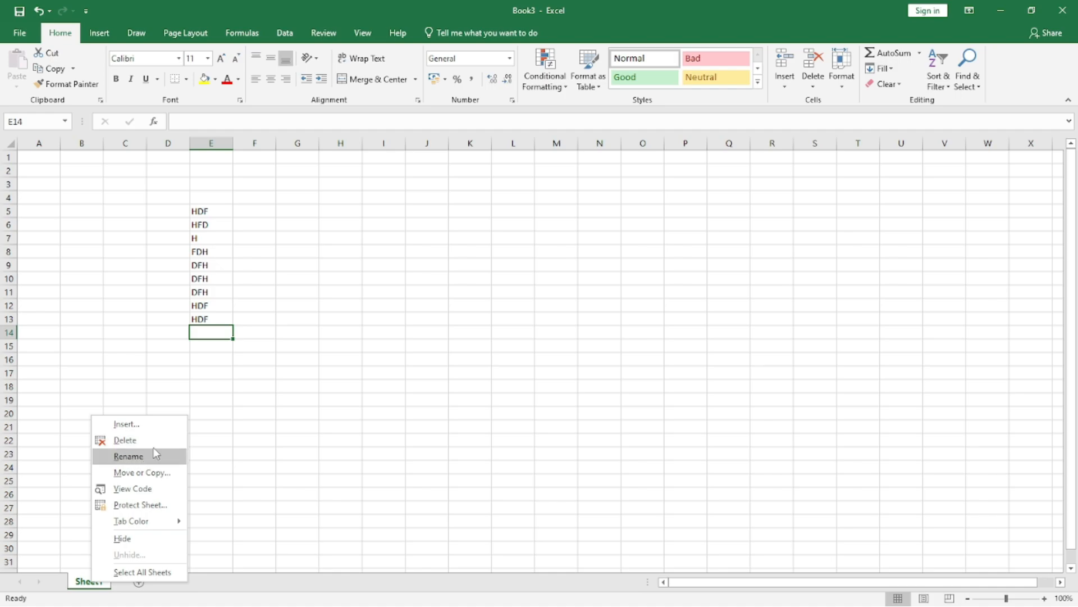
left_click(309, 418)
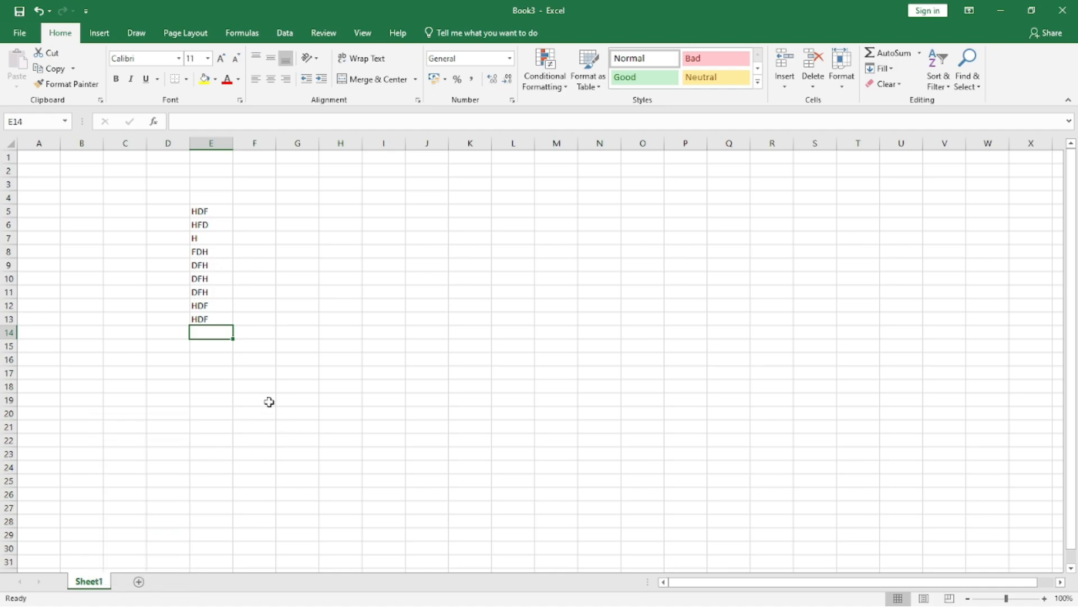
left_click(8, 224)
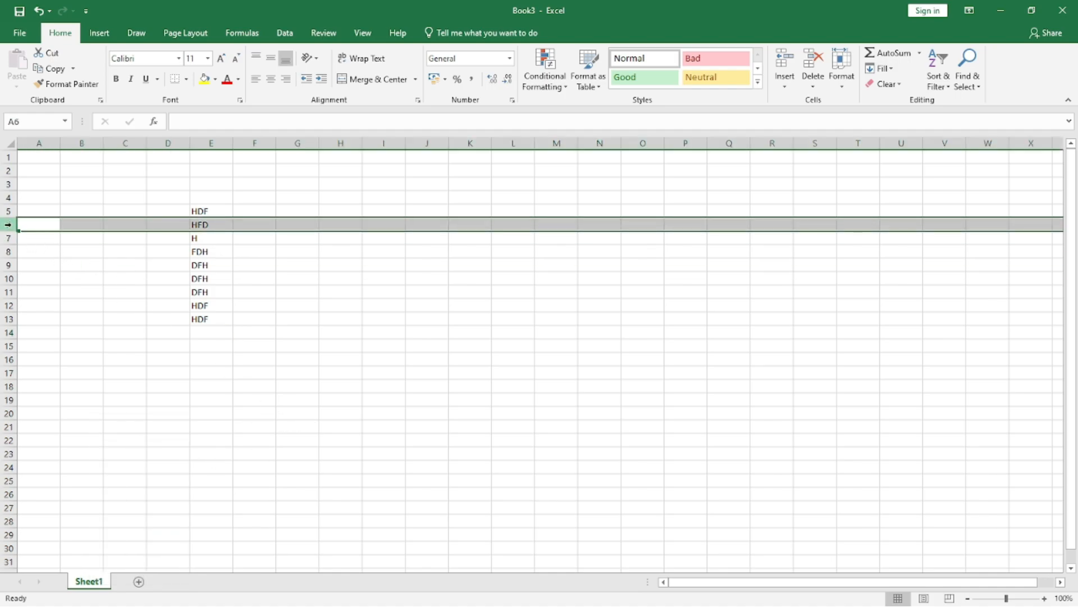
right_click(87, 586)
left_click(101, 423)
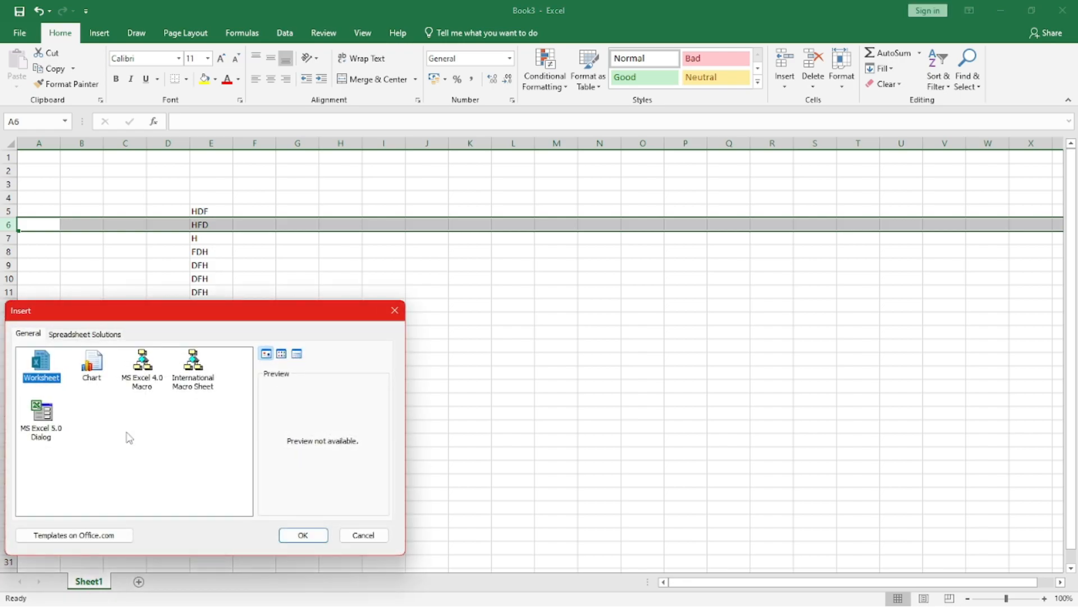
left_click(365, 534)
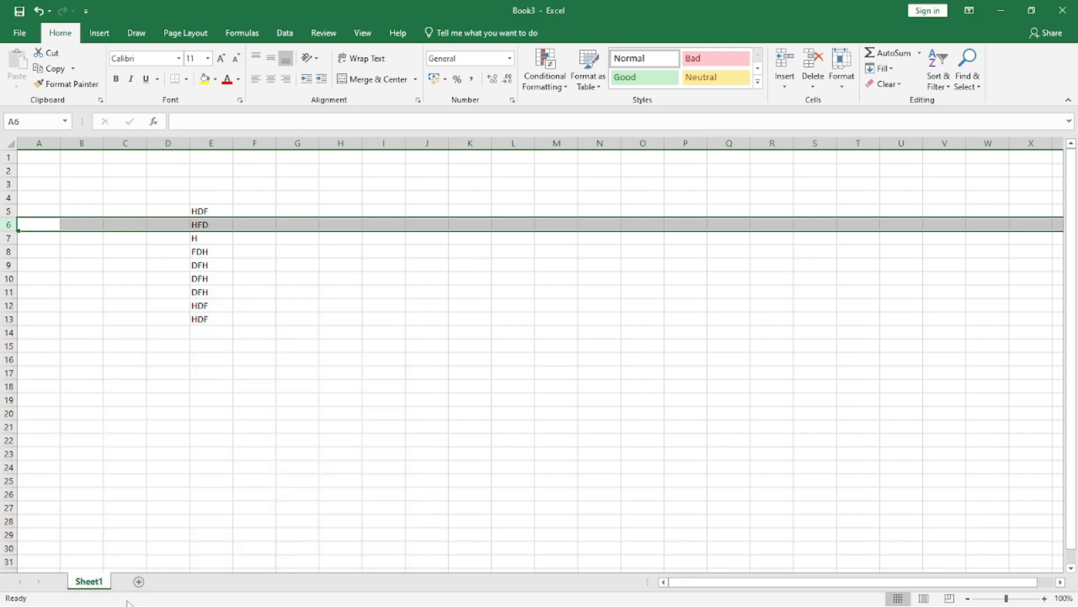
right_click(94, 584)
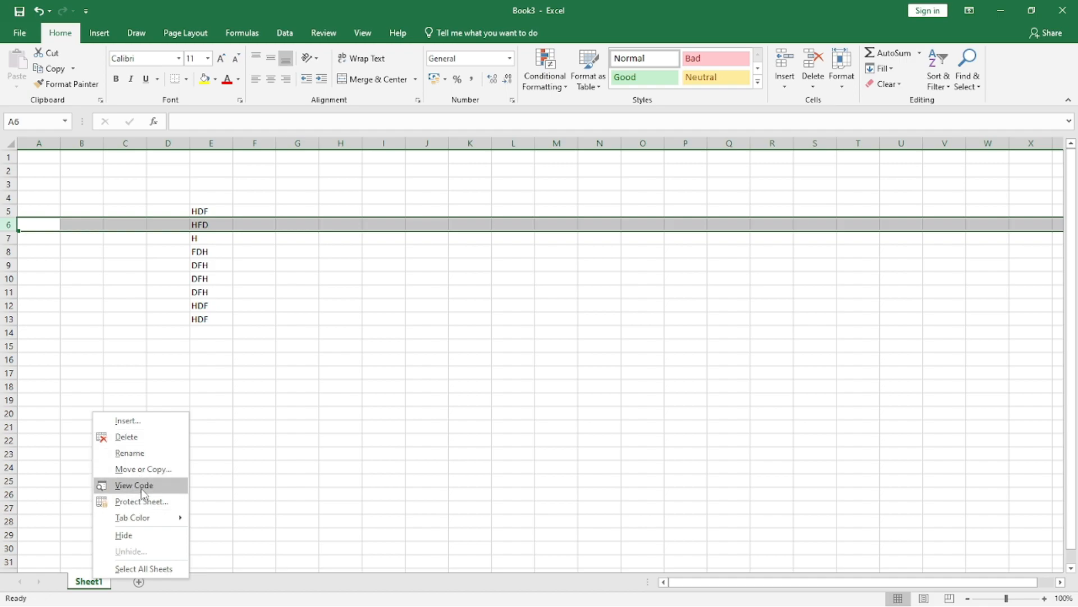
left_click(306, 445)
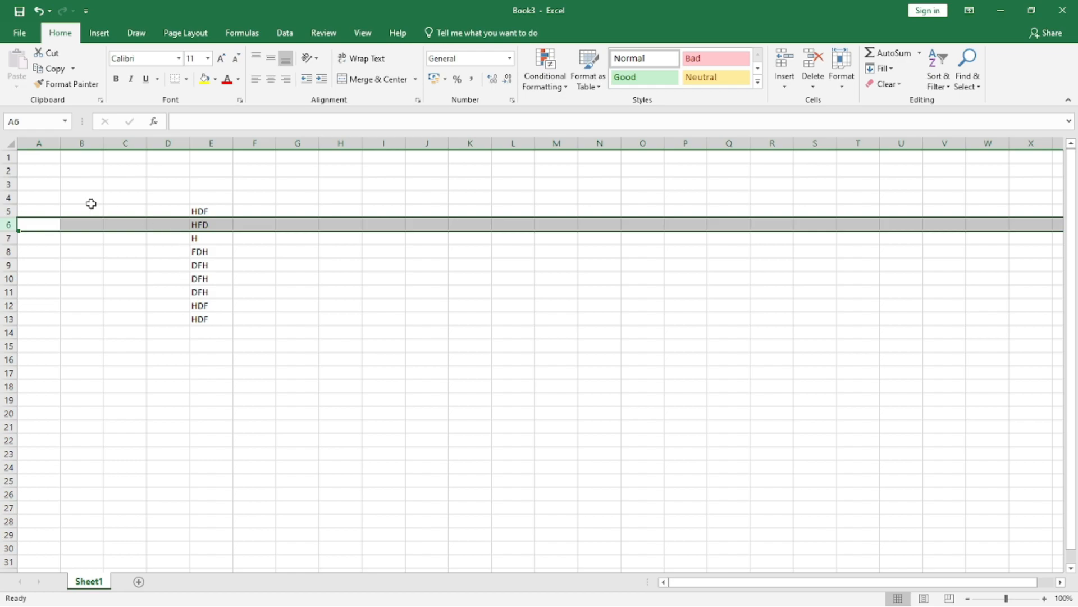
left_click(168, 143)
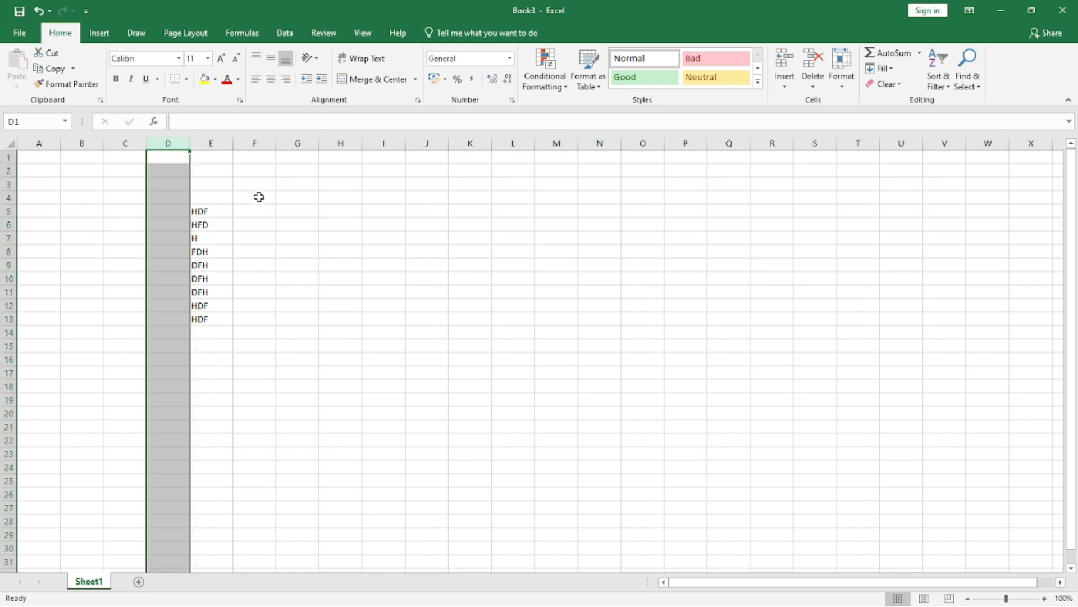
Step: Protect Sheet1 with a sheet password, disallowing selection of locked and unlocked cells and allowing users only to insert columns
left_click(284, 220)
left_click(843, 70)
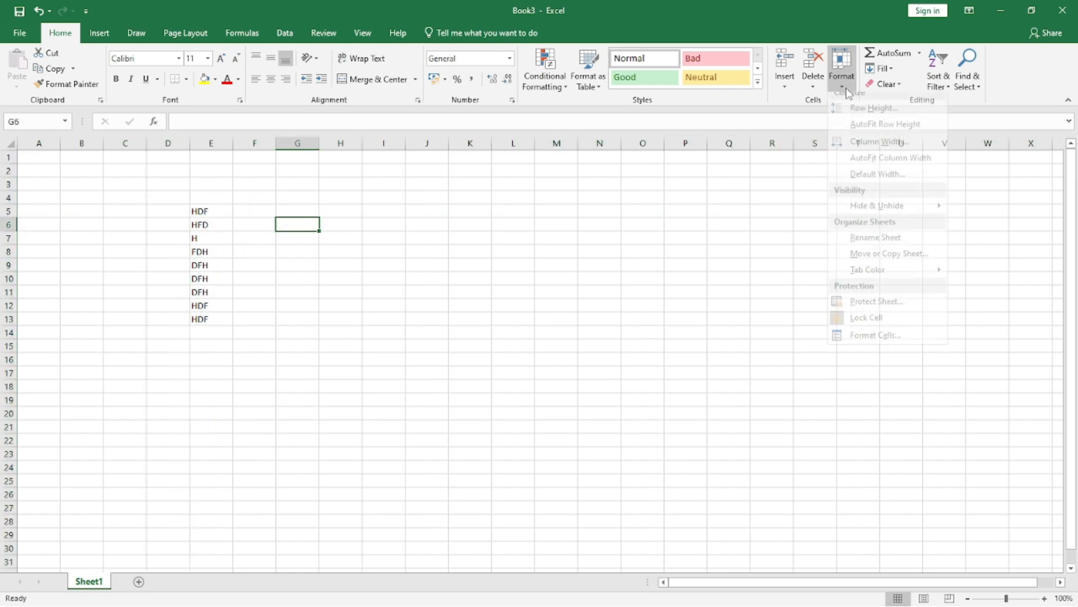
left_click(868, 310)
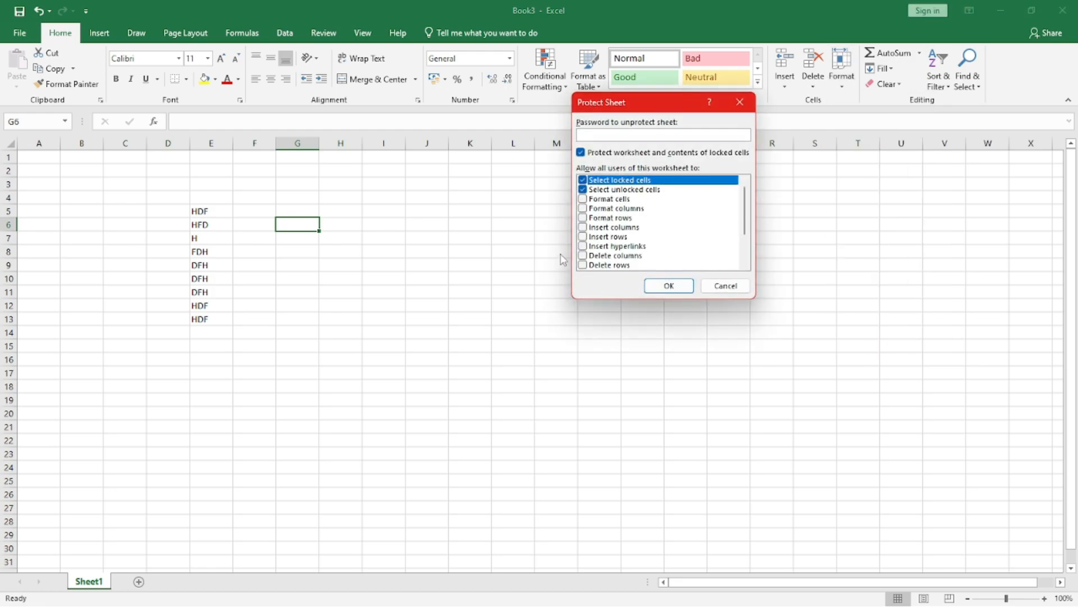
left_click(583, 180)
left_click(583, 190)
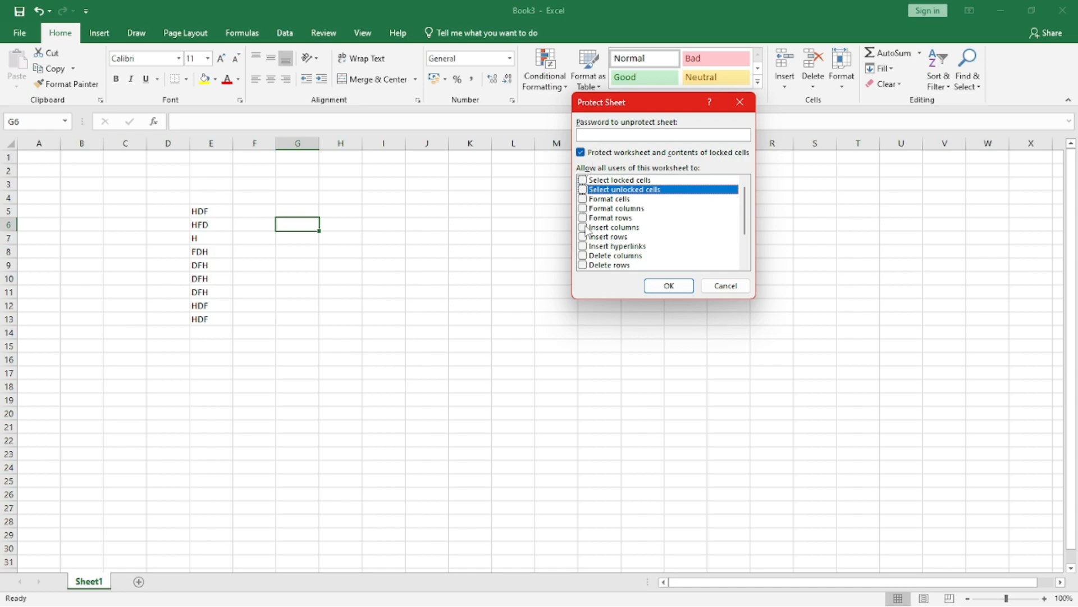
left_click(586, 227)
left_click(602, 137)
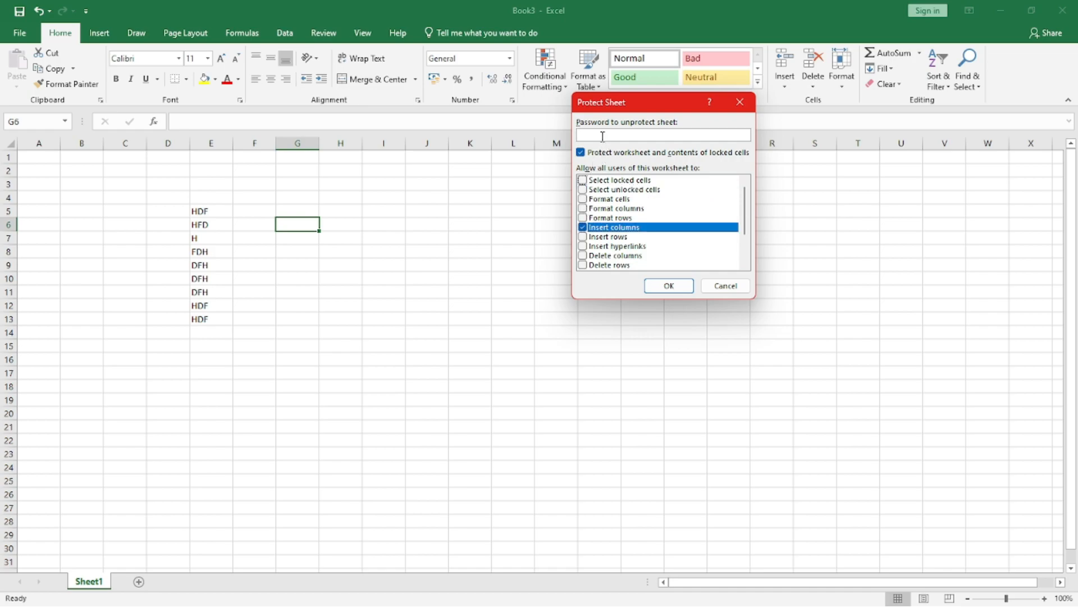
key("Return")
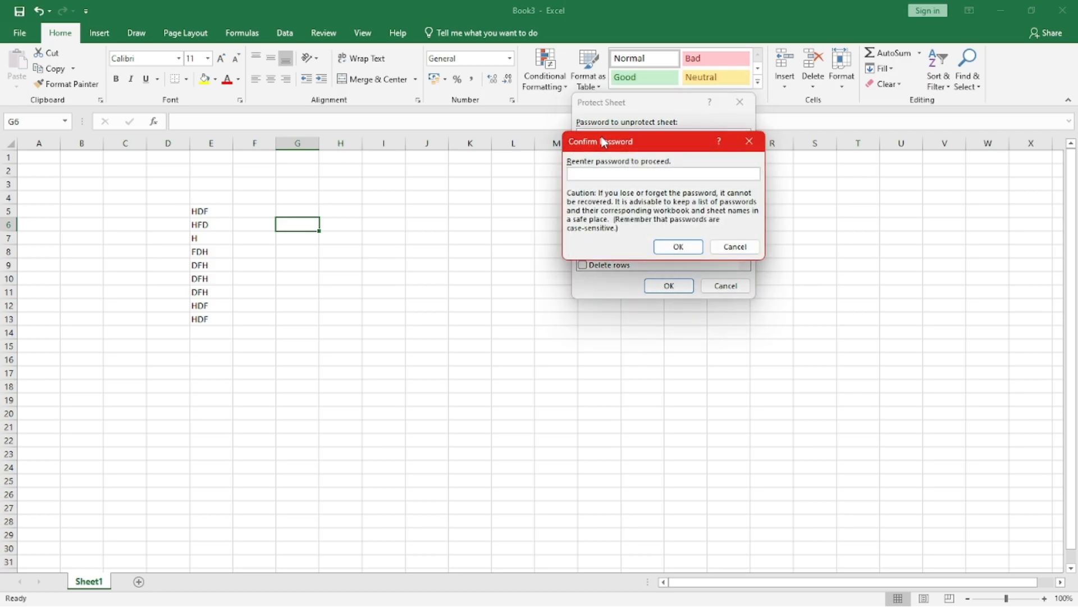
key("Return")
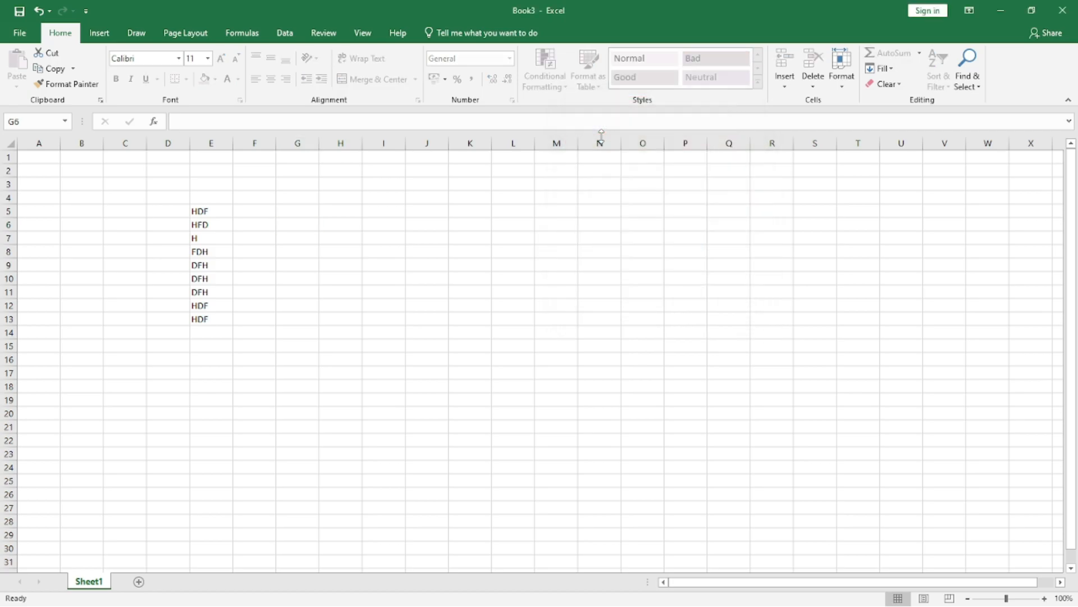
Step: Examine which commands are available for column D and row 5, and which objects can be inserted, on the protected Sheet1
left_click(169, 135)
right_click(172, 144)
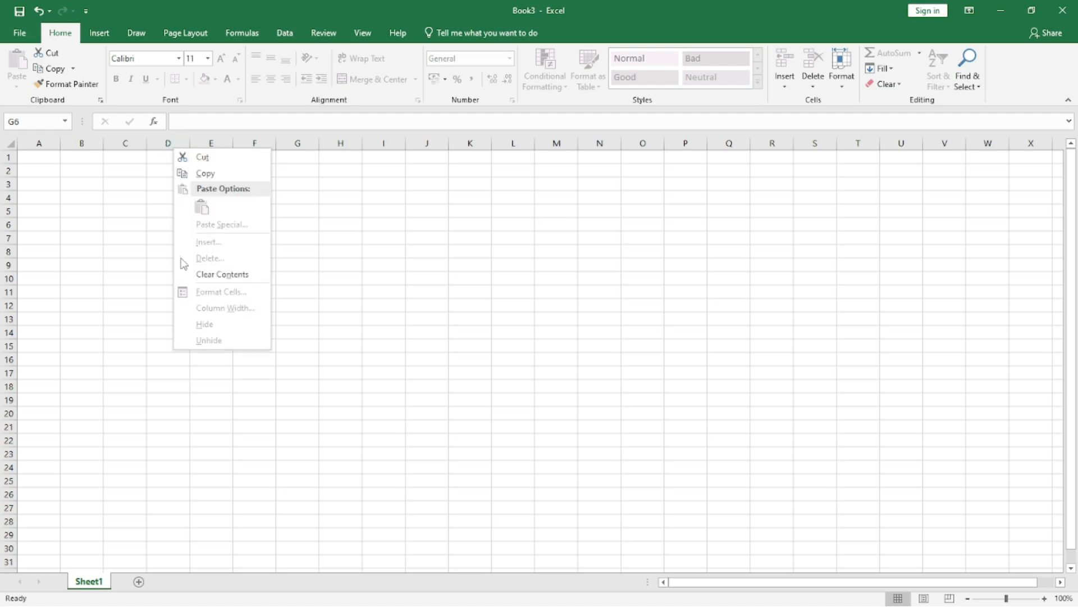
right_click(10, 215)
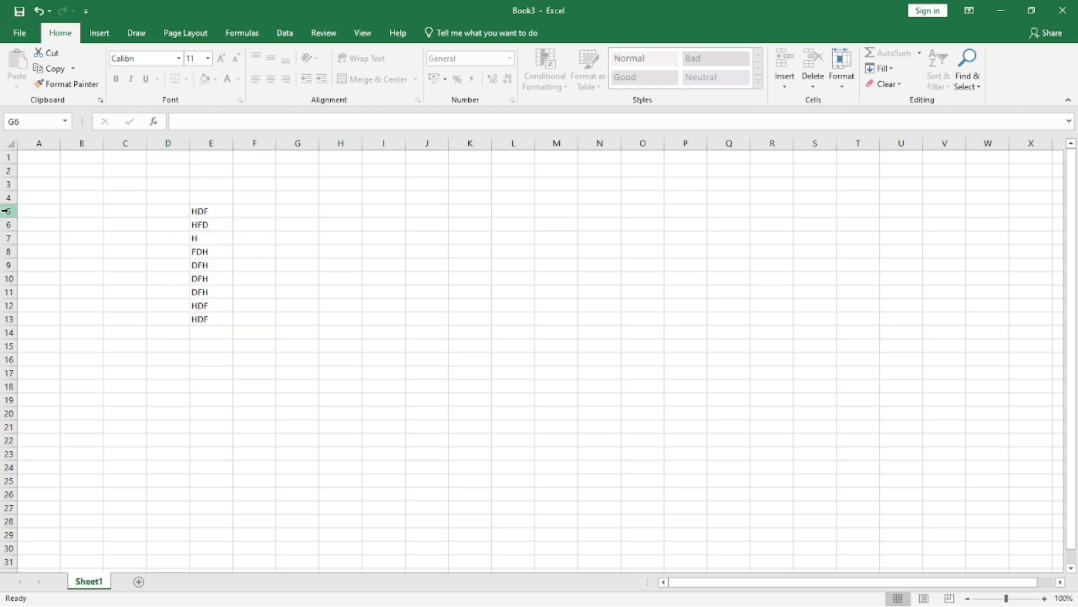
right_click(10, 213)
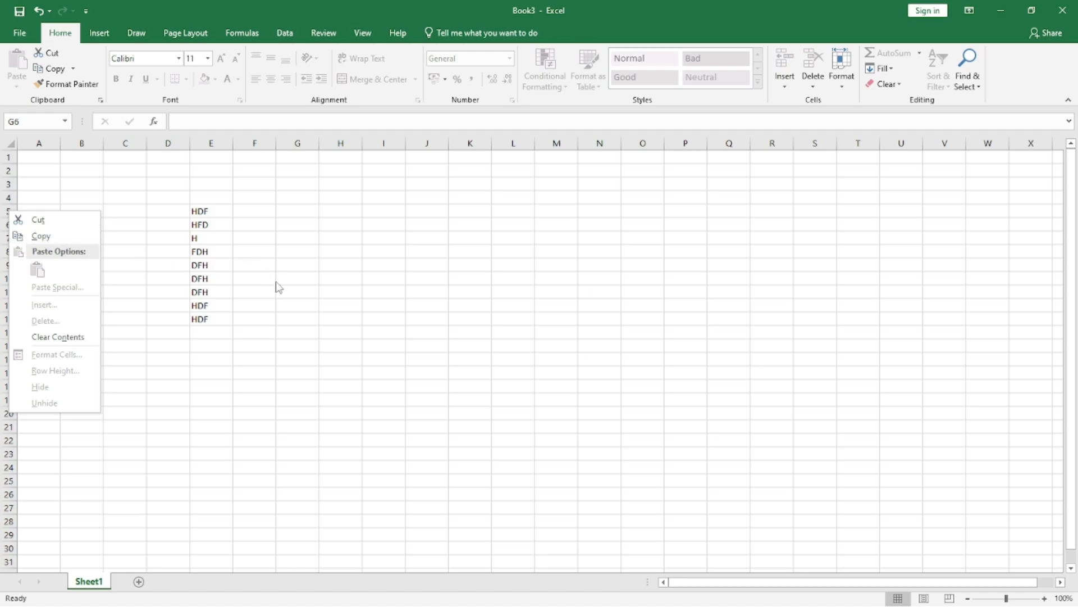
left_click(291, 307)
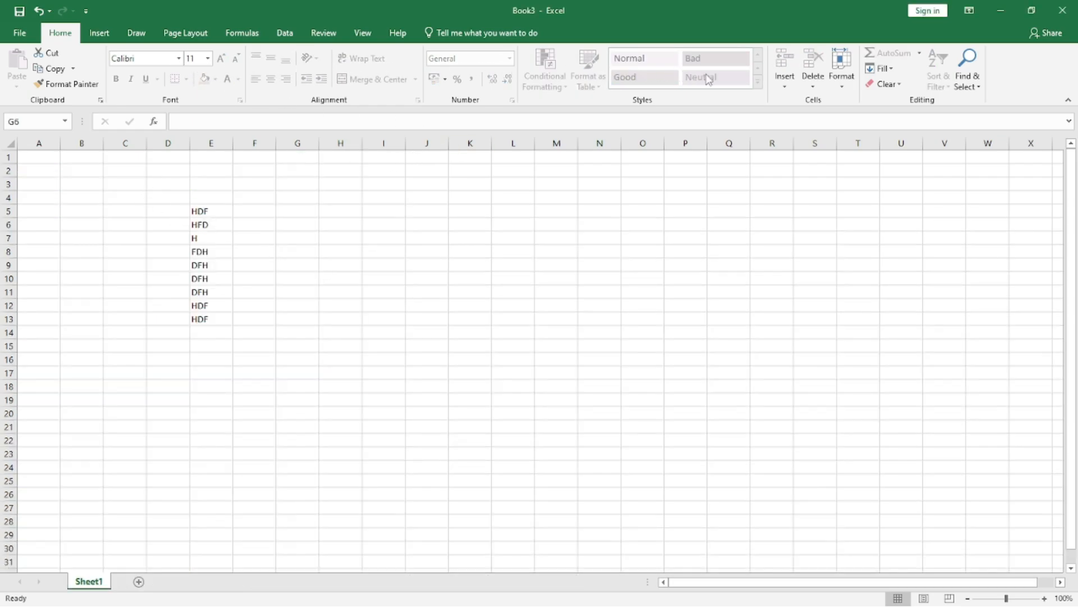
left_click(99, 34)
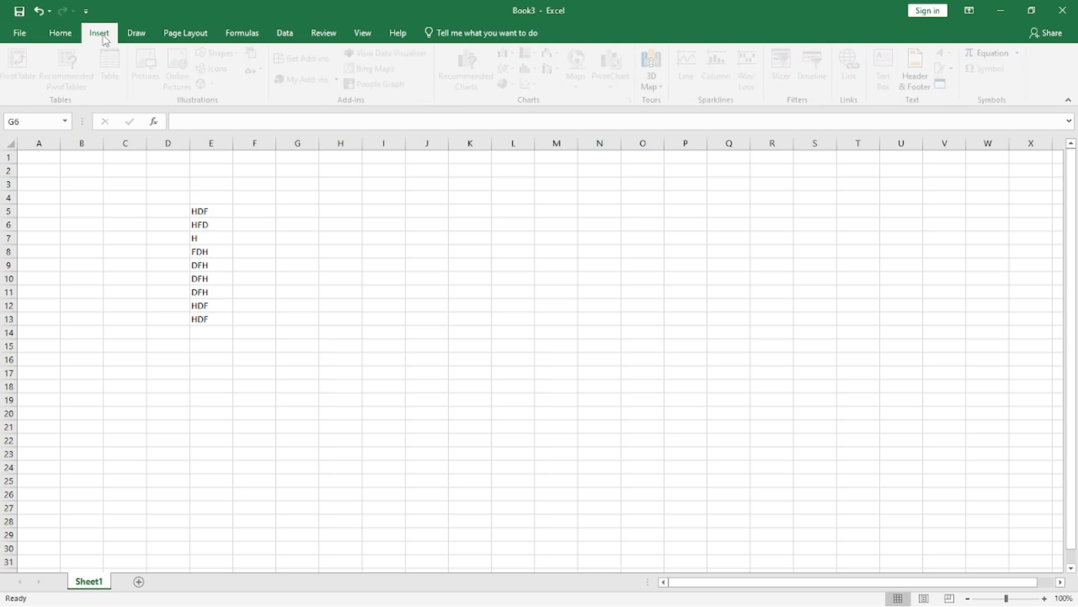
left_click(57, 32)
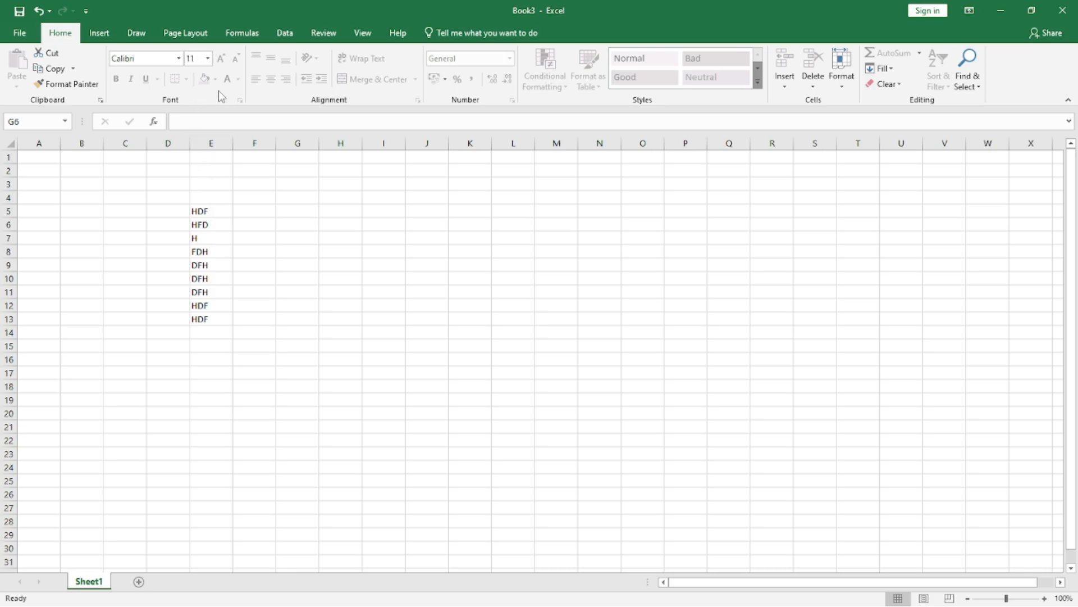
Step: Unprotect Sheet1 by entering its sheet password
left_click(842, 79)
left_click(874, 315)
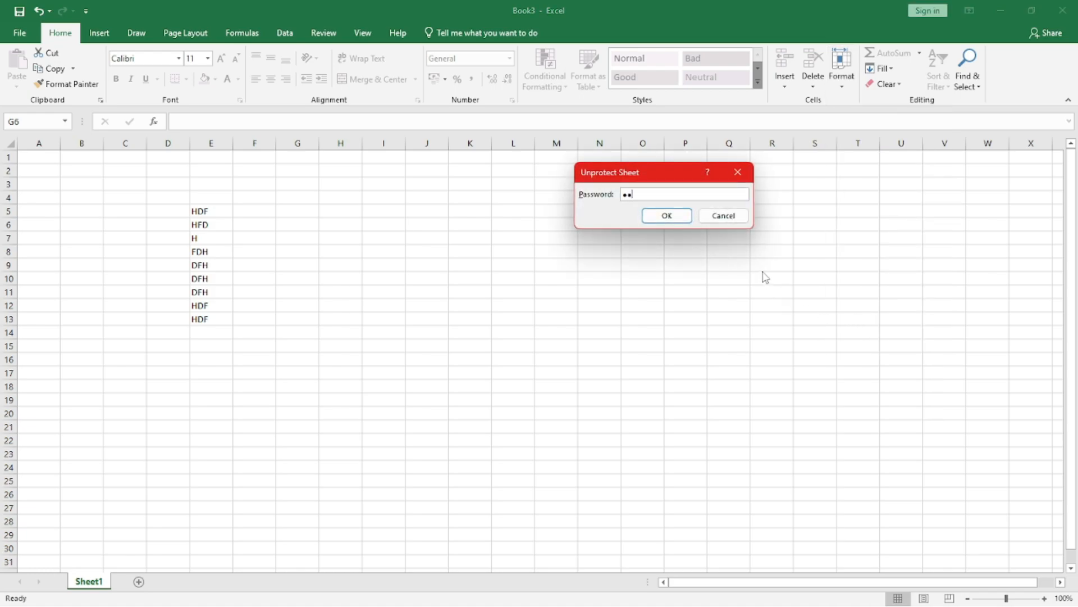
key("Return")
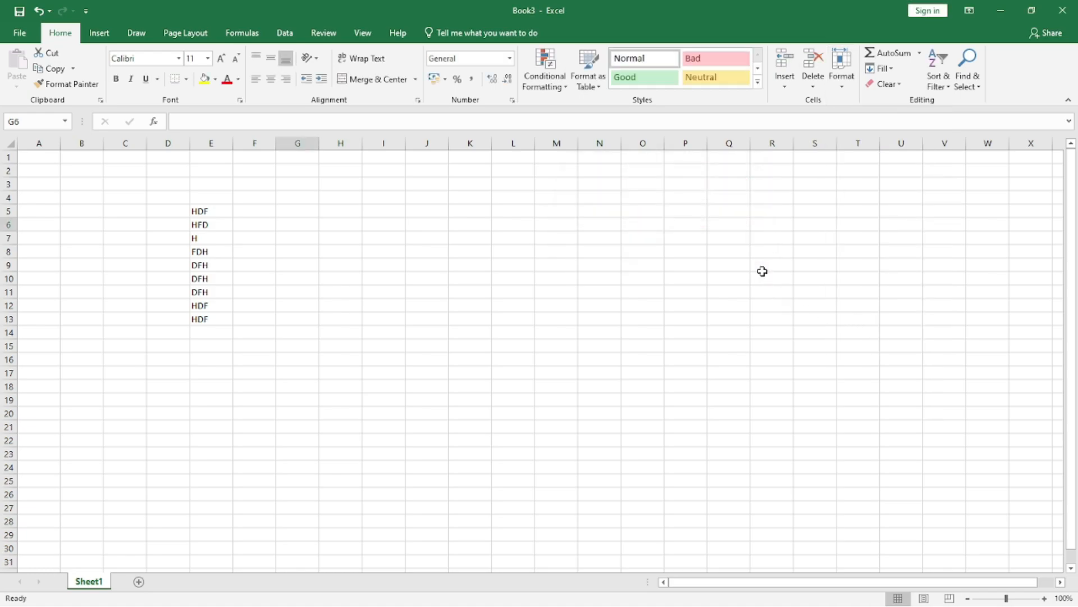
Step: Insert a blank column at column E and a blank row at row 5 on Sheet1
left_click(212, 143)
right_click(216, 145)
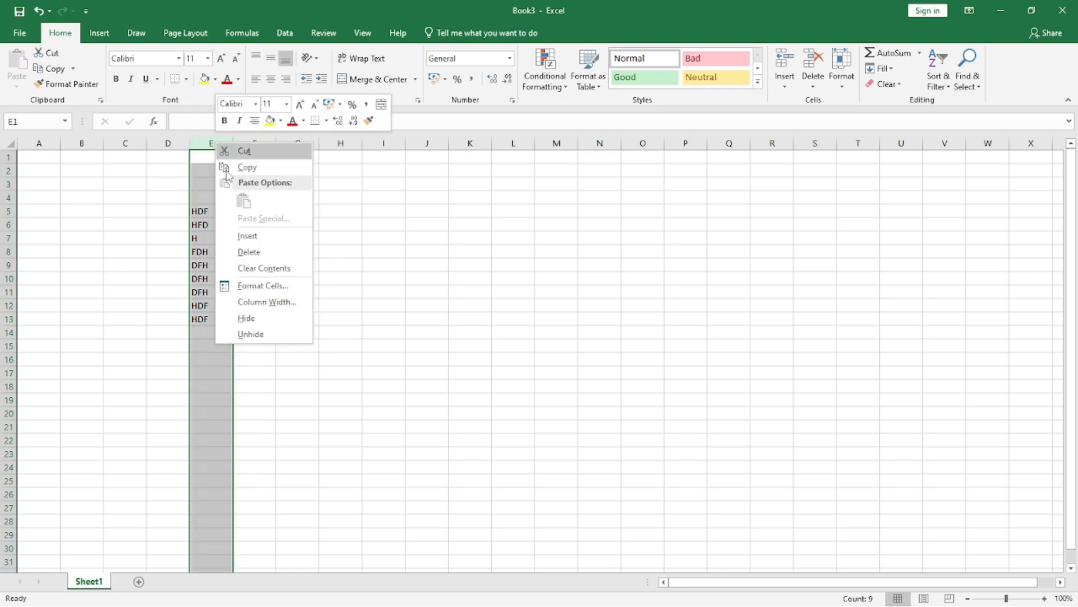
left_click(259, 237)
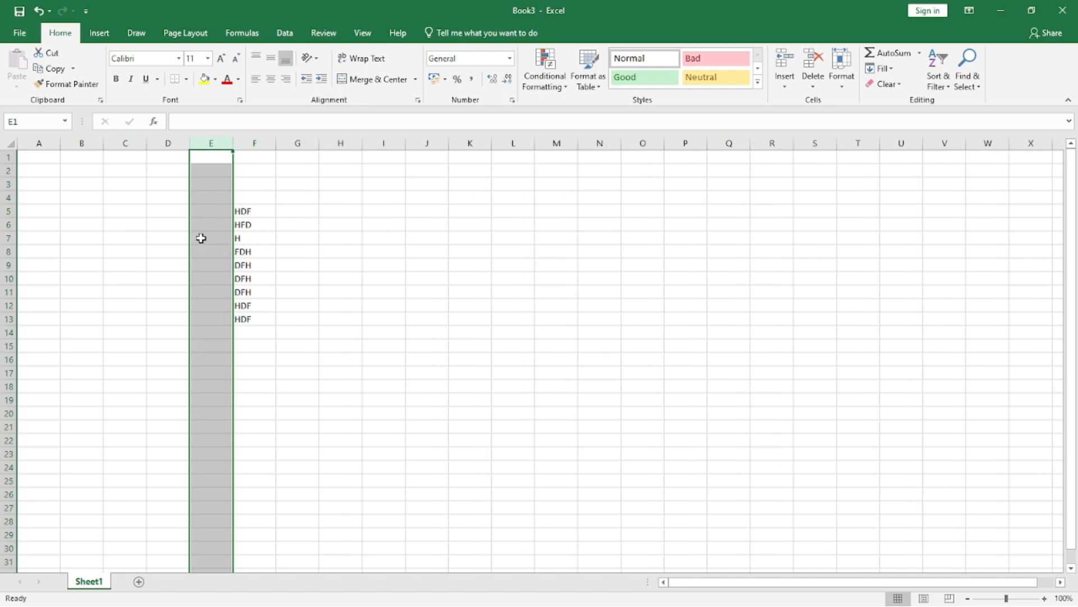
left_click(5, 211)
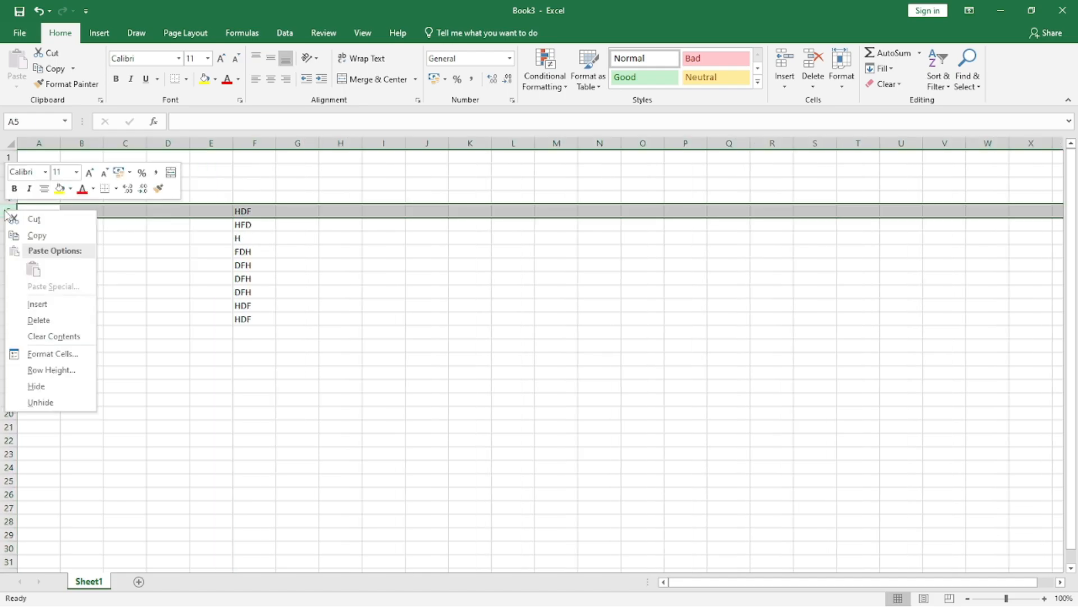
left_click(38, 304)
left_click(183, 318)
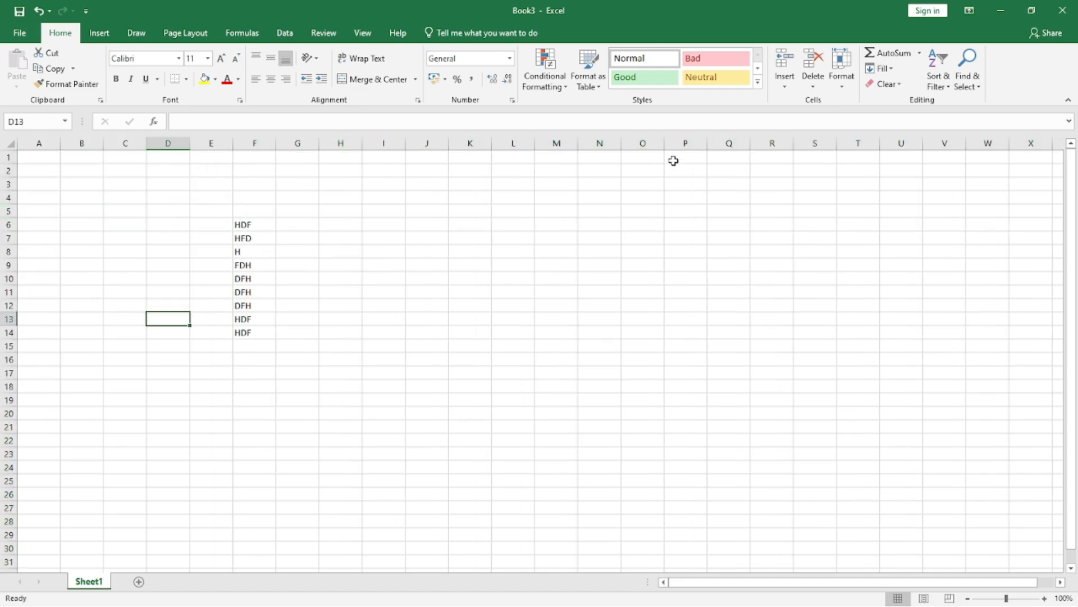
Step: Protect Sheet1 and the contents of its locked cells with a sheet password, removing the permission to insert columns
left_click(846, 83)
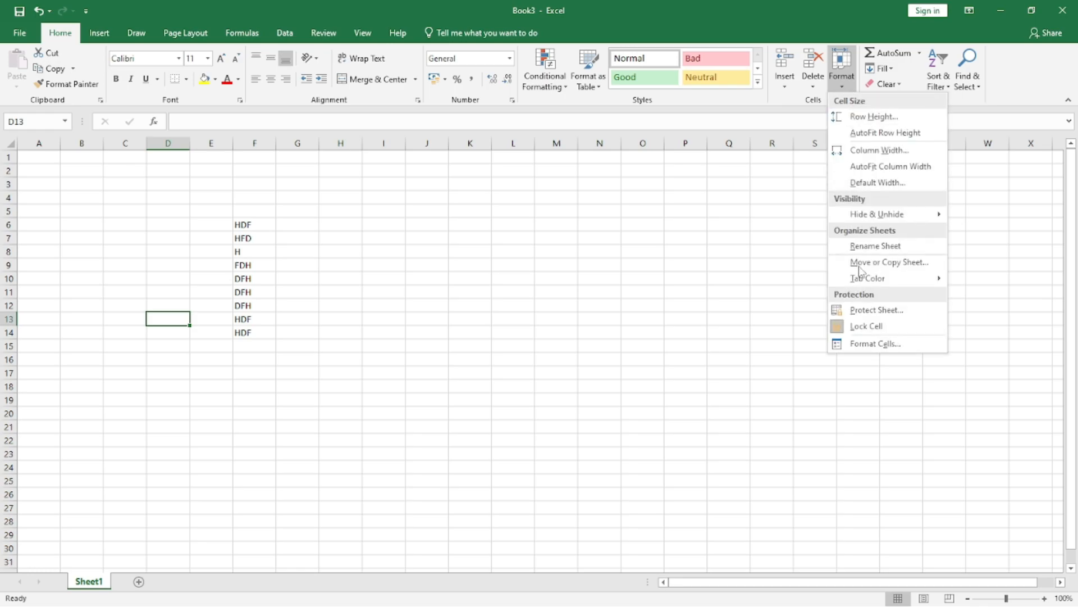
left_click(871, 311)
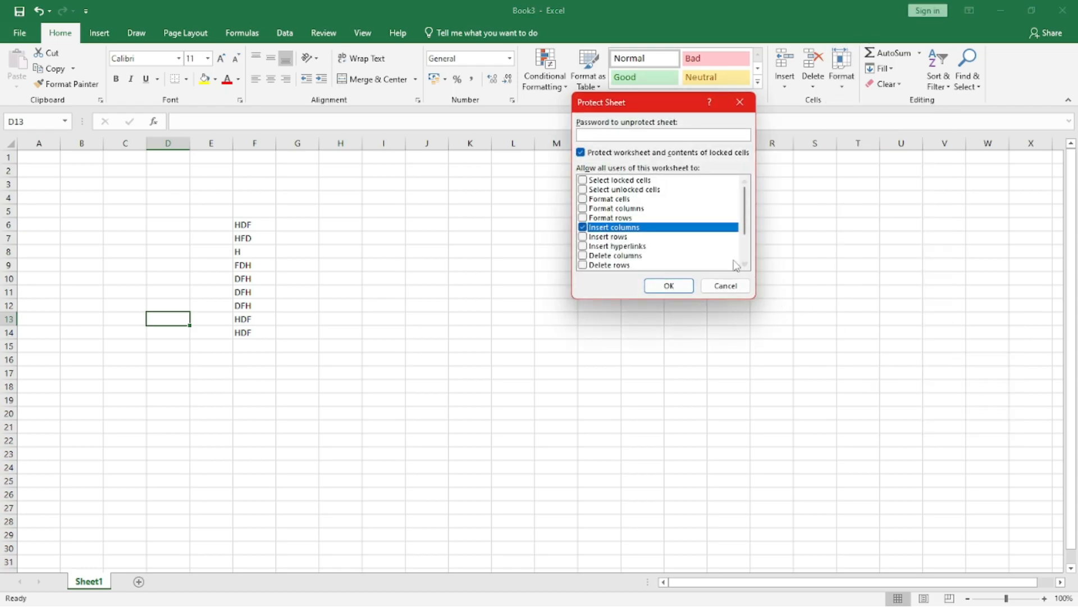
left_click(582, 153)
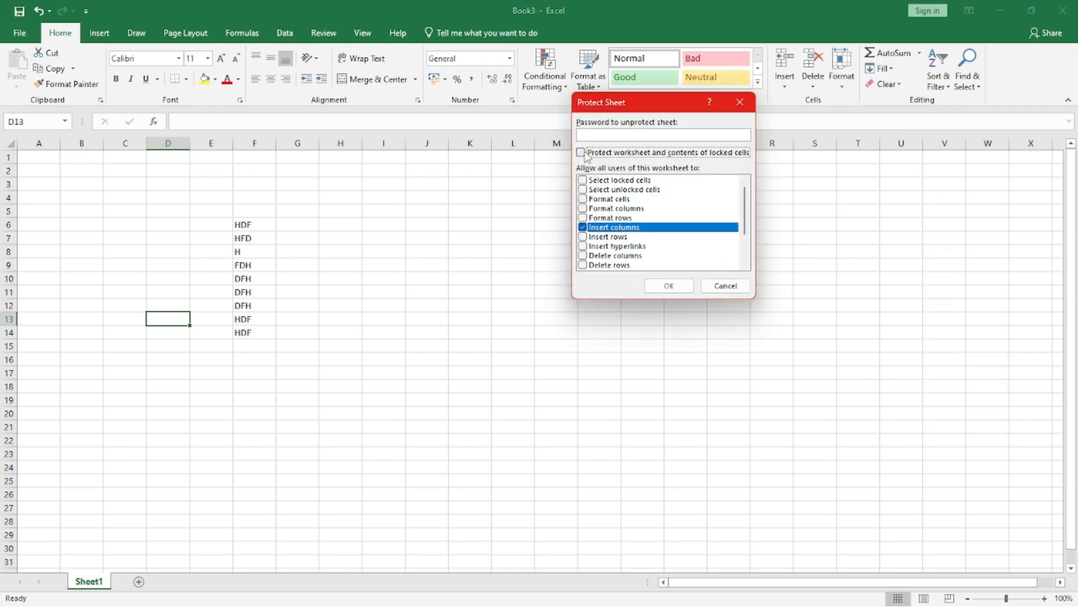
left_click(594, 132)
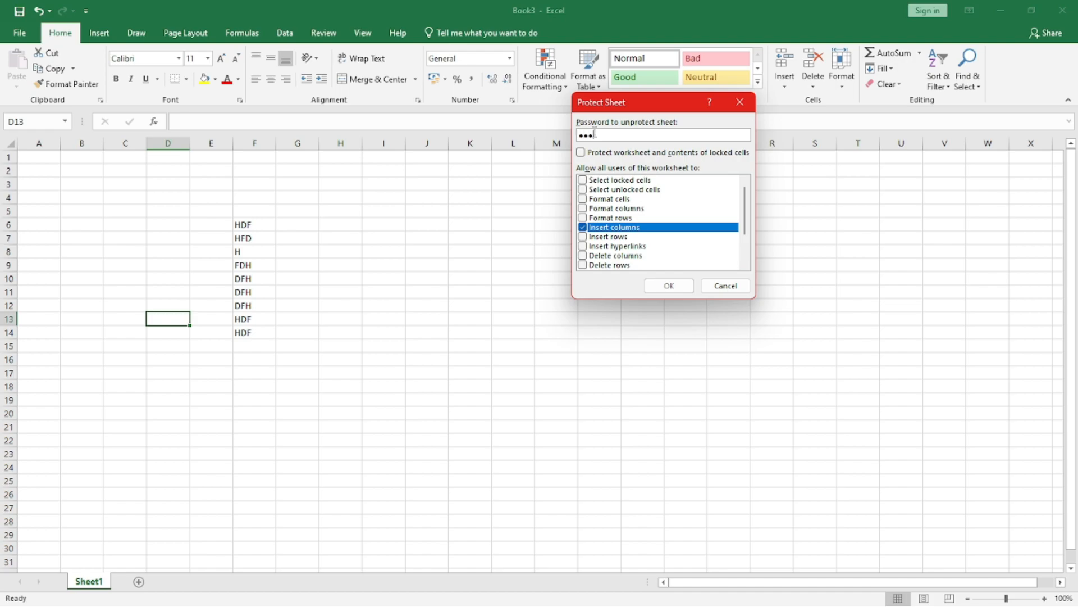
left_click(583, 227)
left_click(587, 154)
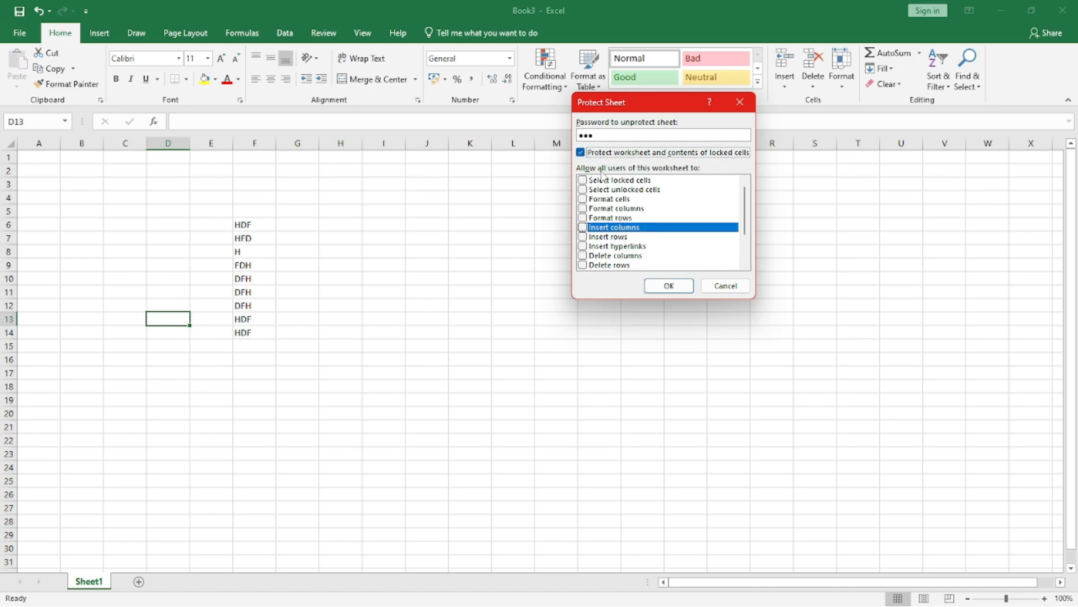
left_click(669, 285)
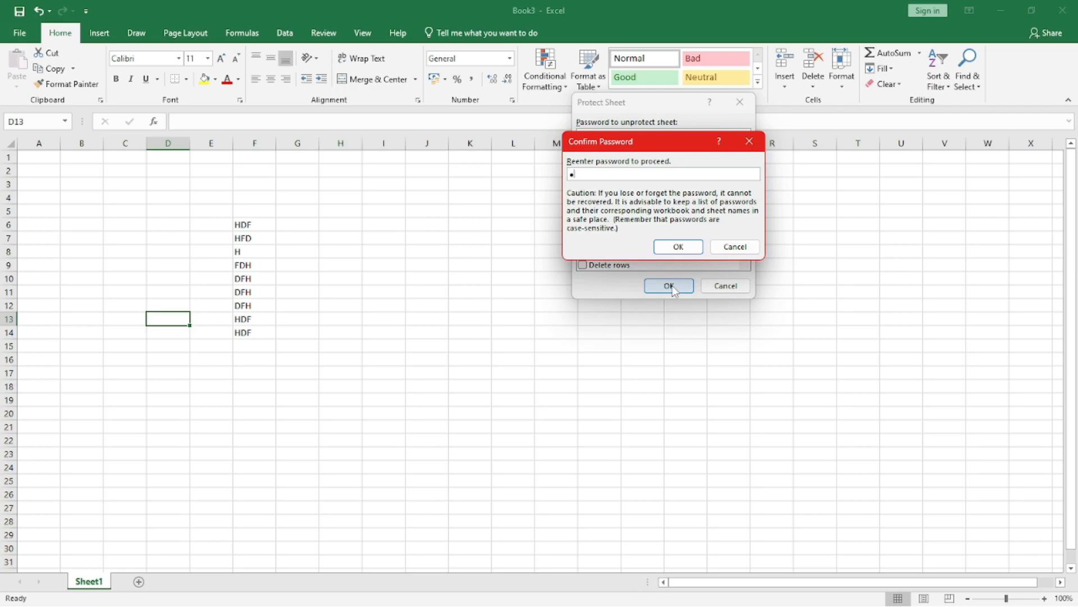
key("Return")
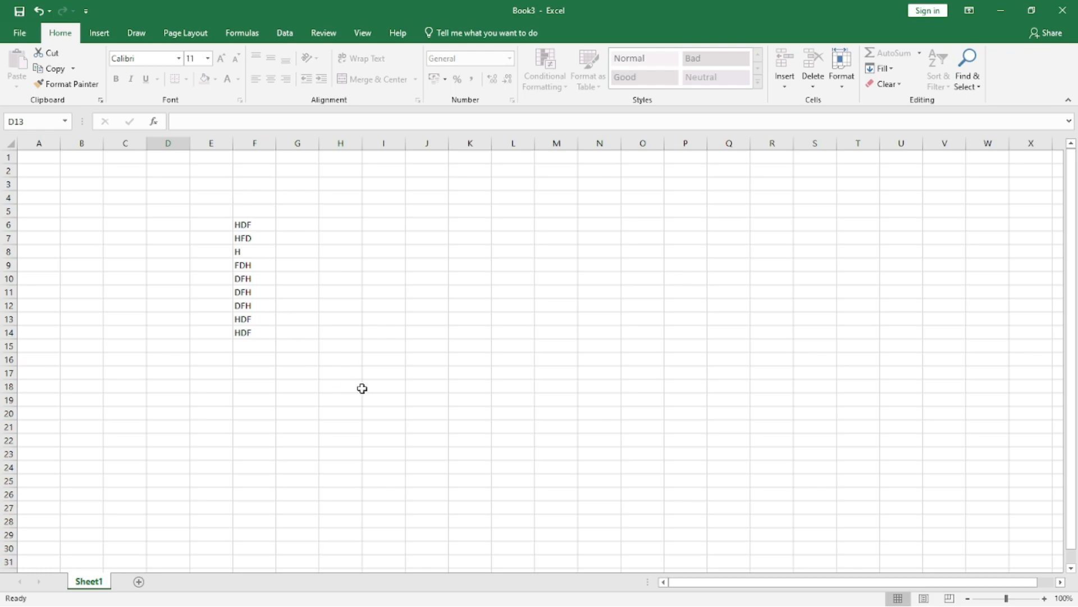
Step: Remove the protection from Sheet1 by entering the sheet password
left_click(843, 85)
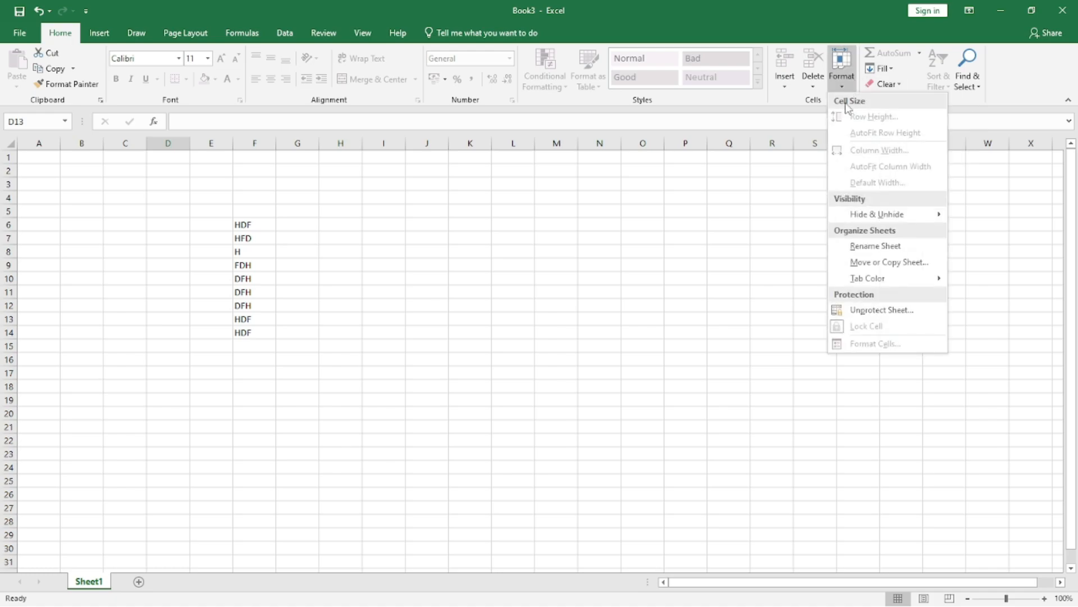
left_click(882, 310)
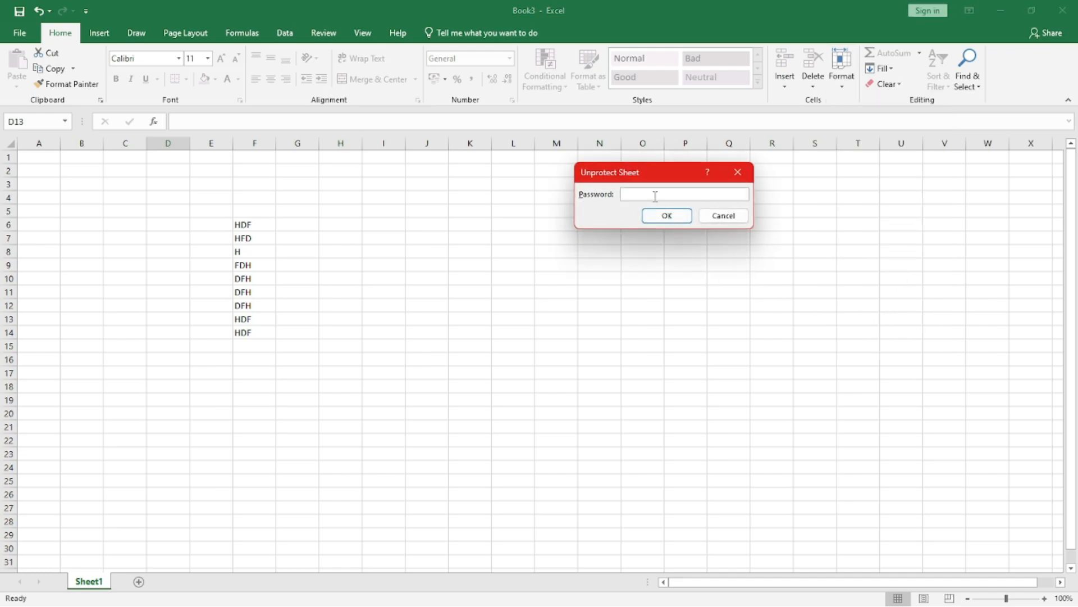
type("123")
key("Return")
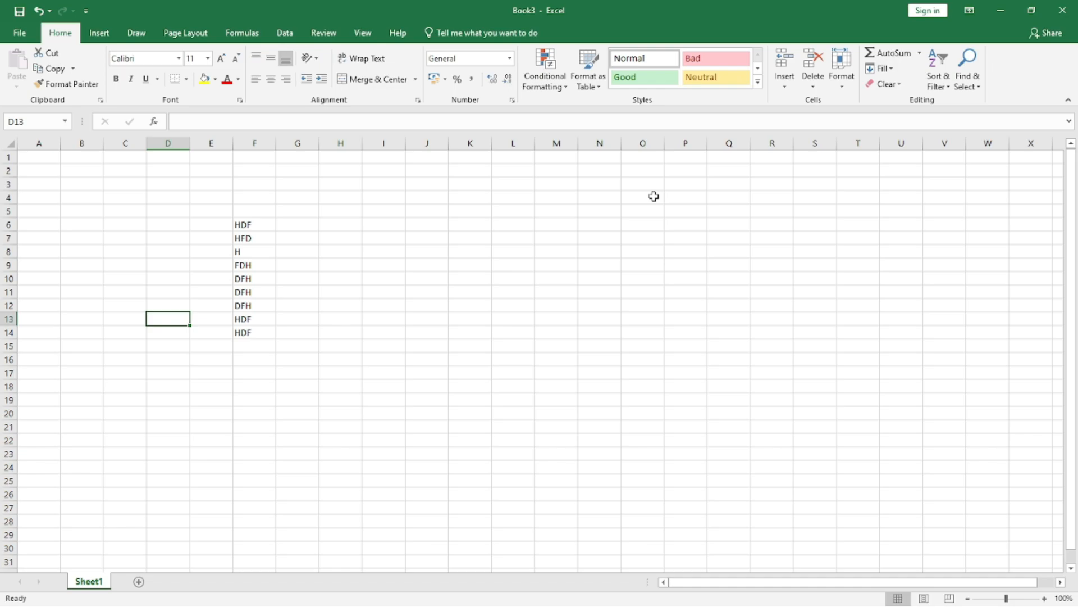
Step: Insert a blank row at row 5 on Sheet1
left_click(8, 210)
right_click(9, 210)
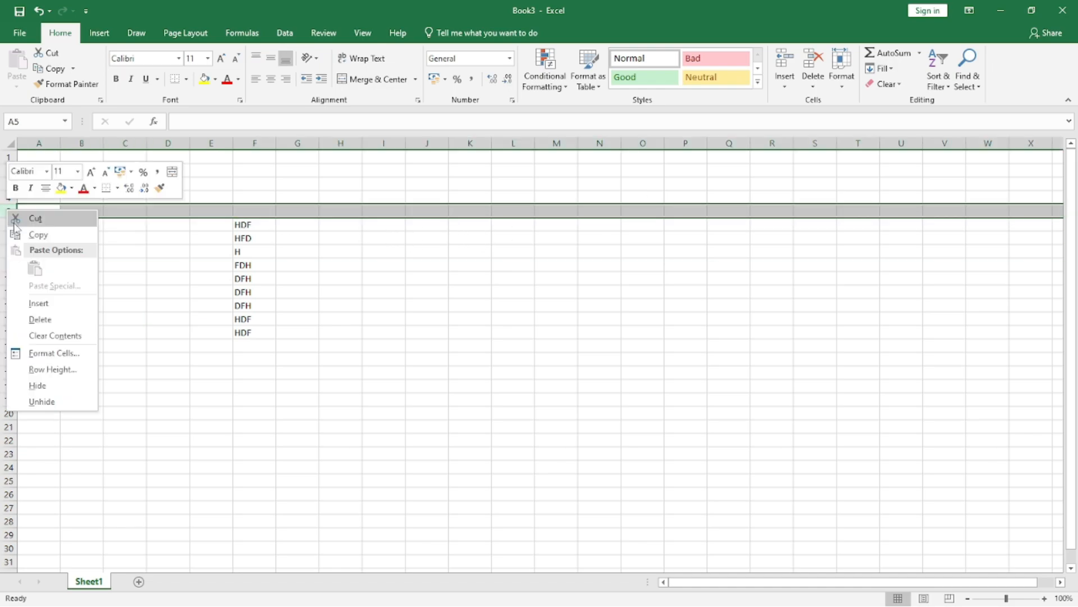
left_click(49, 304)
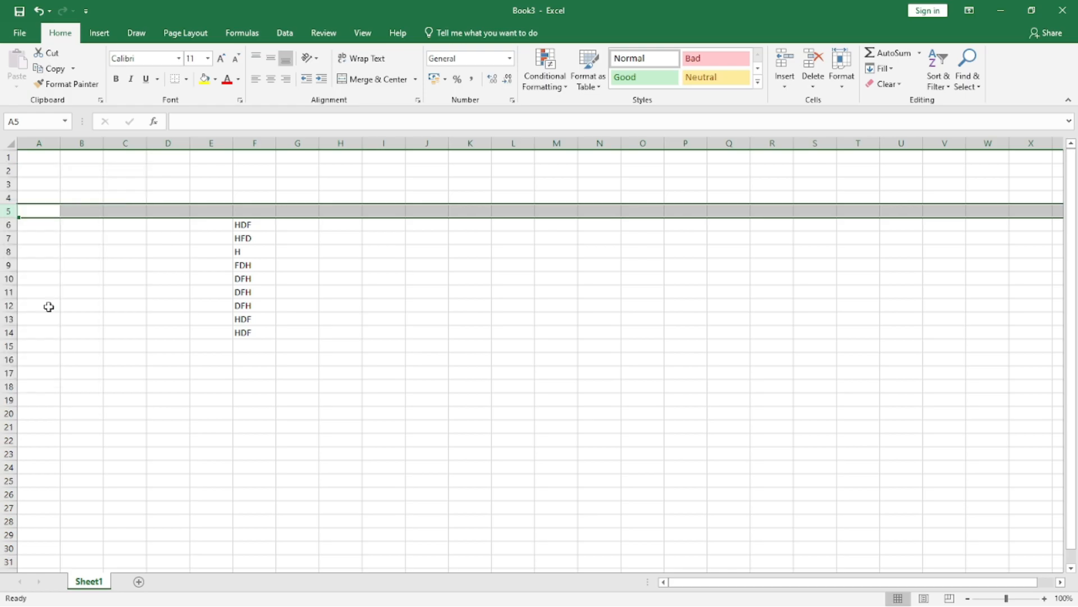
Step: Examine the number and alignment settings of cell E11 and the user permissions offered for sheet protection, without applying changes
left_click(205, 295)
left_click(841, 72)
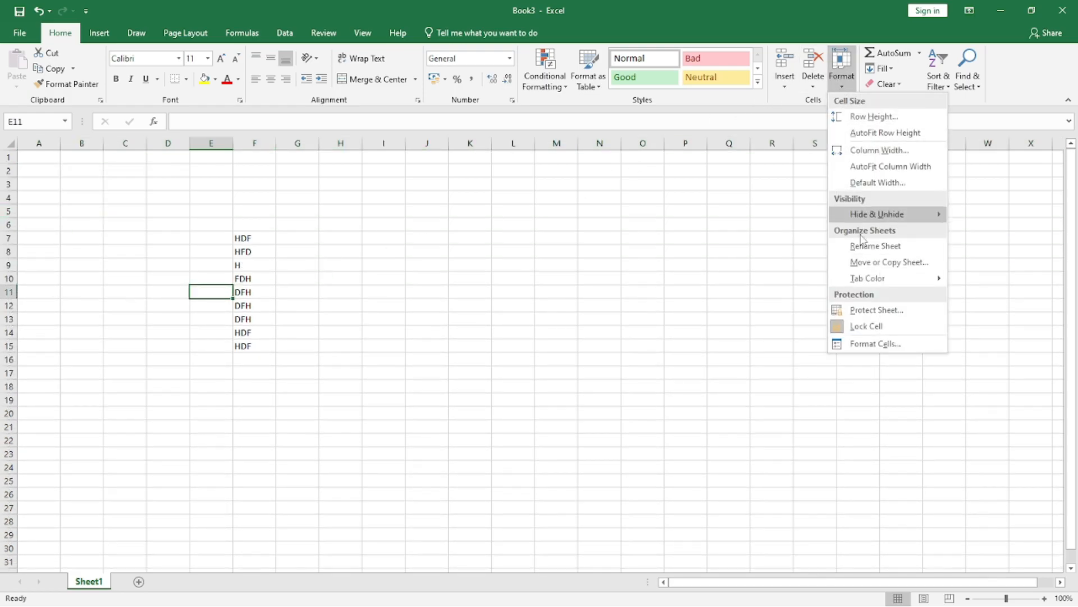
left_click(857, 344)
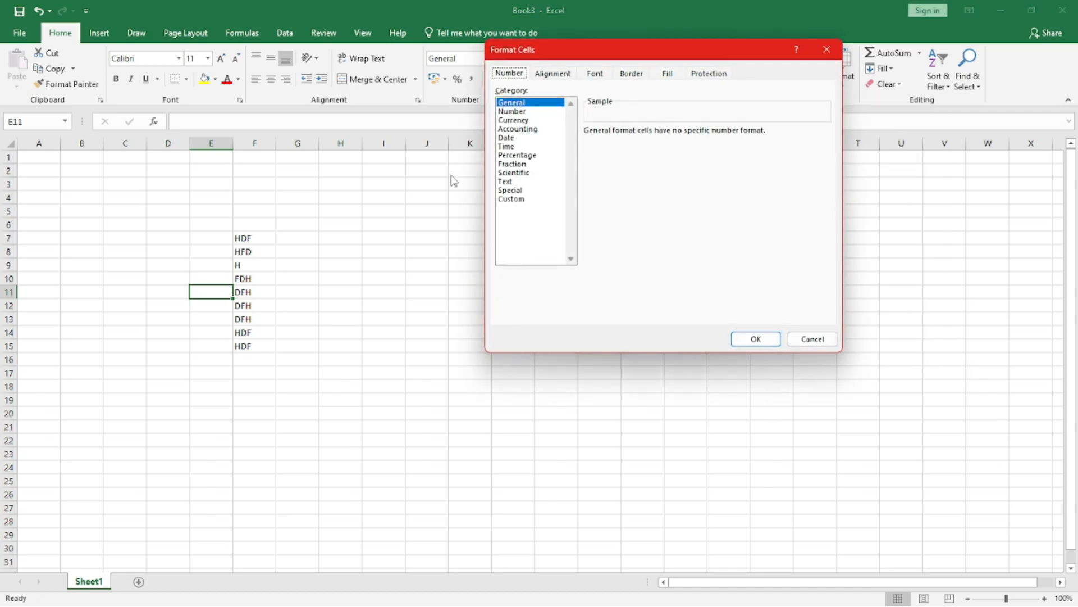
left_click(554, 74)
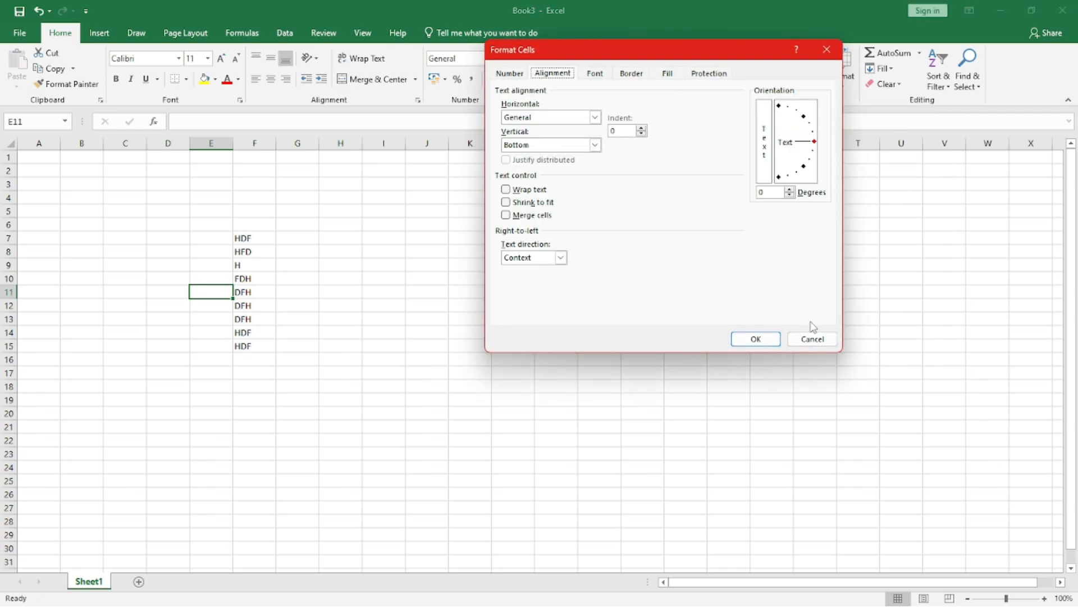
left_click(812, 338)
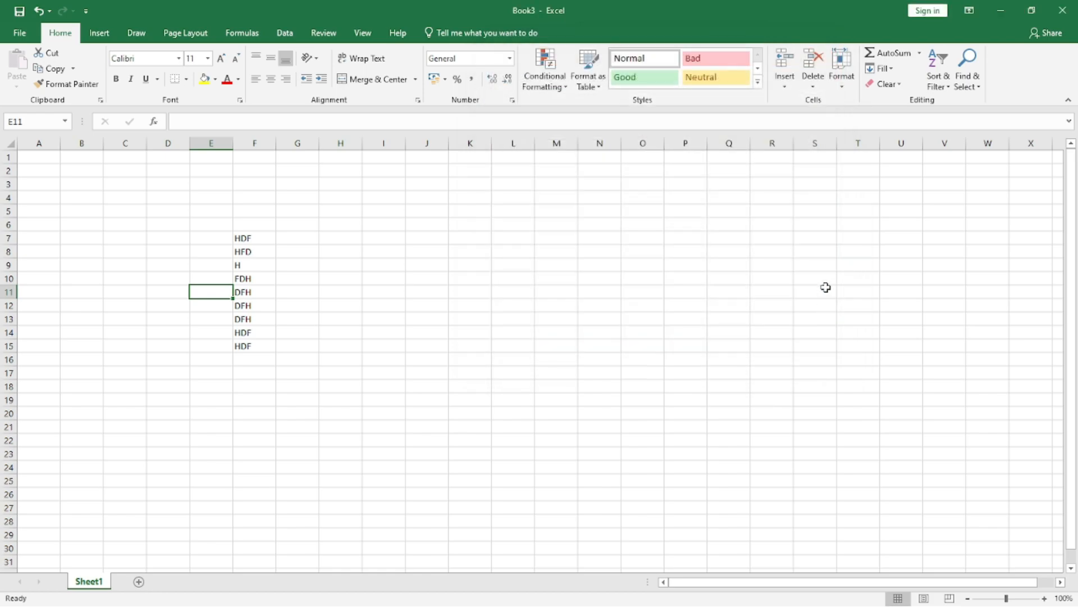
left_click(835, 87)
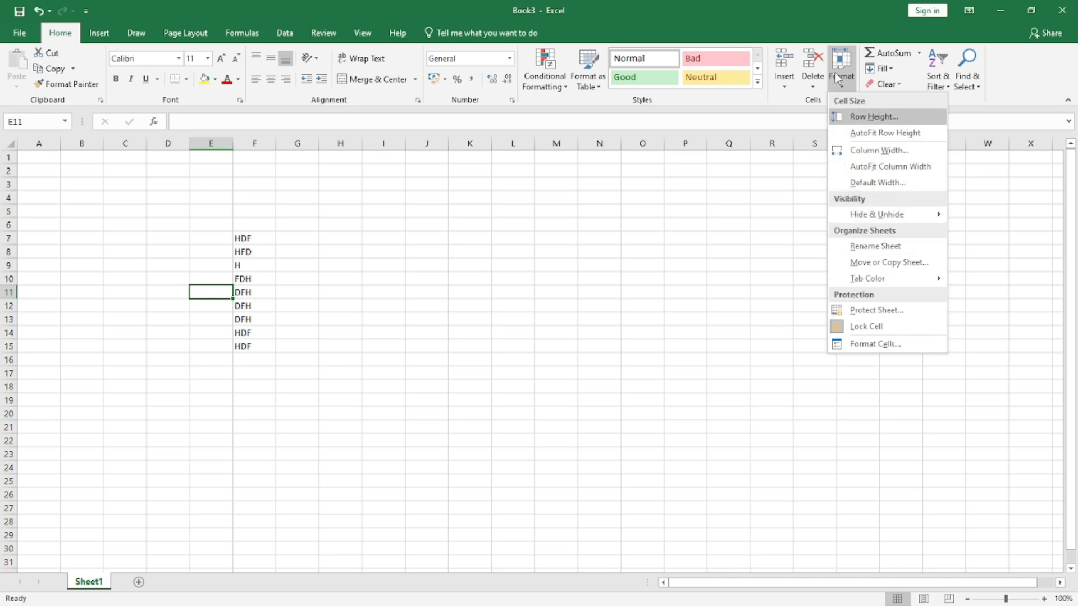
mouse_move(870, 283)
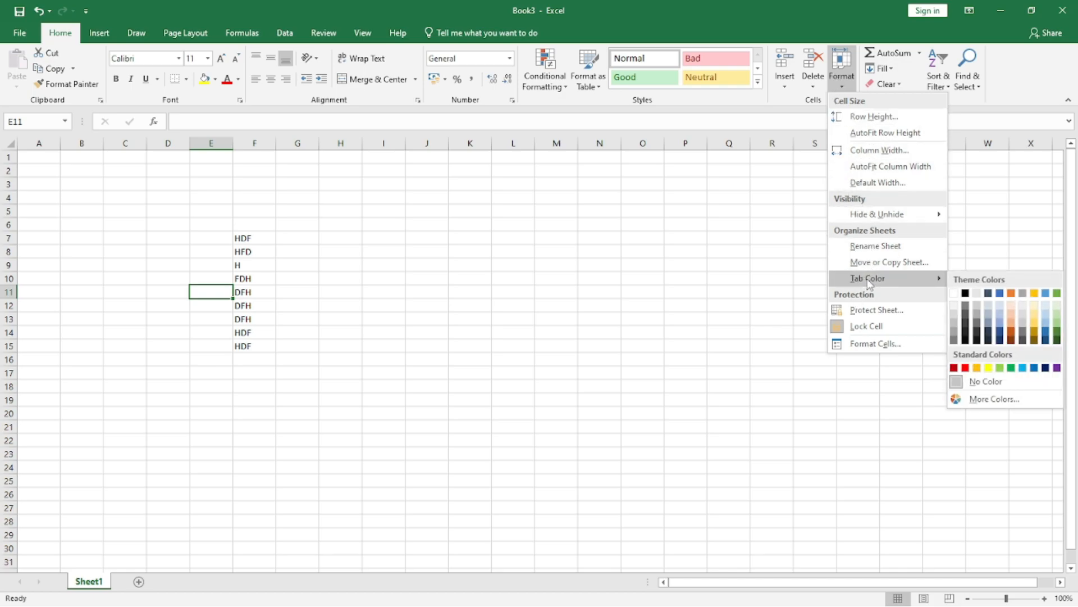
left_click(871, 311)
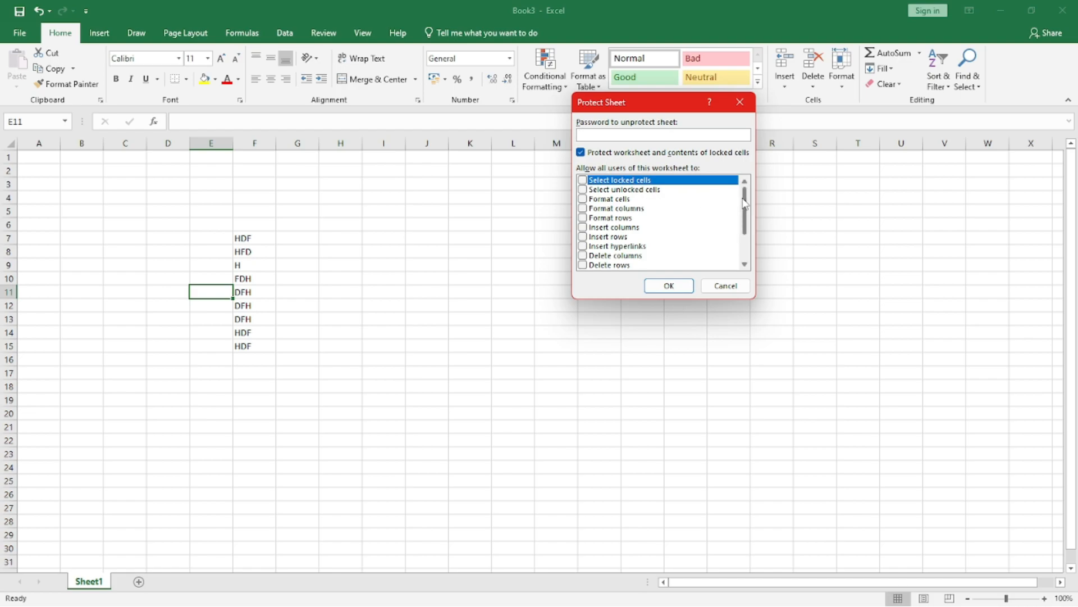
mouse_move(746, 195)
left_mouse_down()
mouse_move(748, 240)
mouse_move(748, 183)
left_mouse_up()
left_click(725, 287)
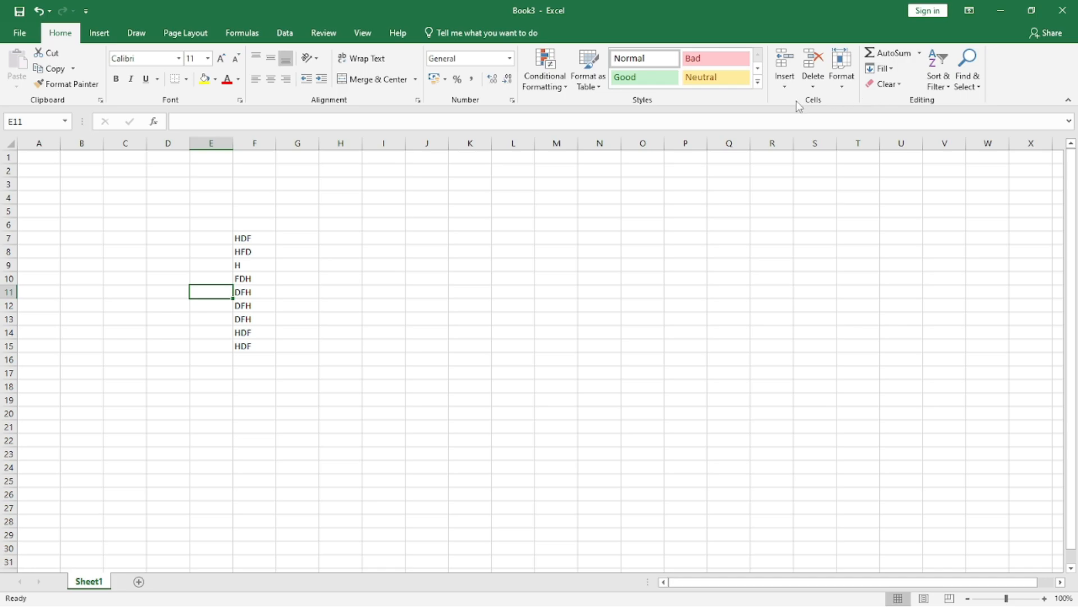
Step: Turn off the Locked protection setting for cell E11
left_click(842, 73)
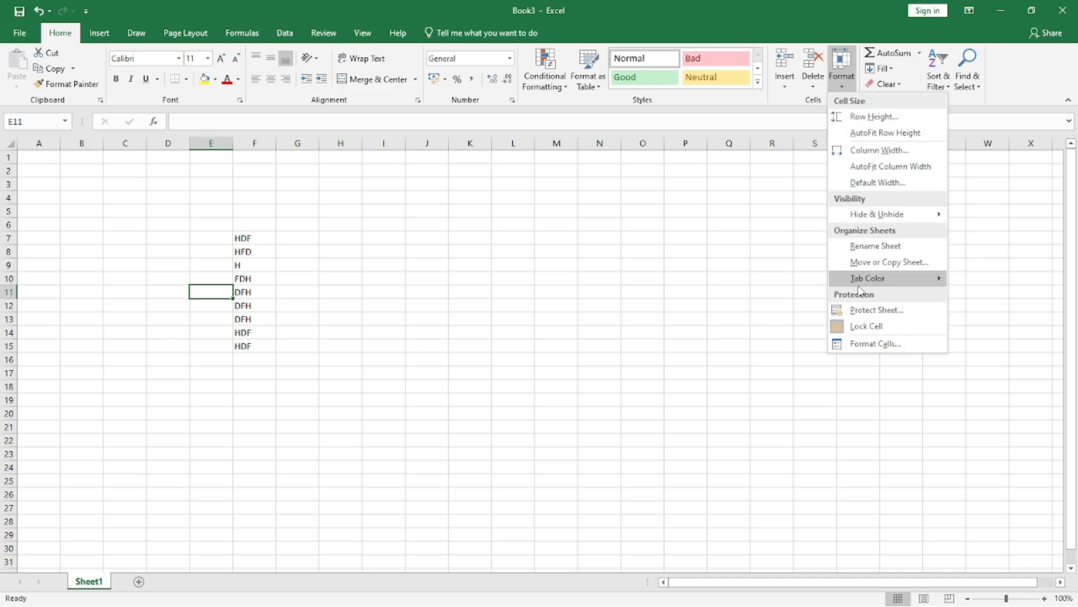
left_click(868, 342)
left_click(714, 75)
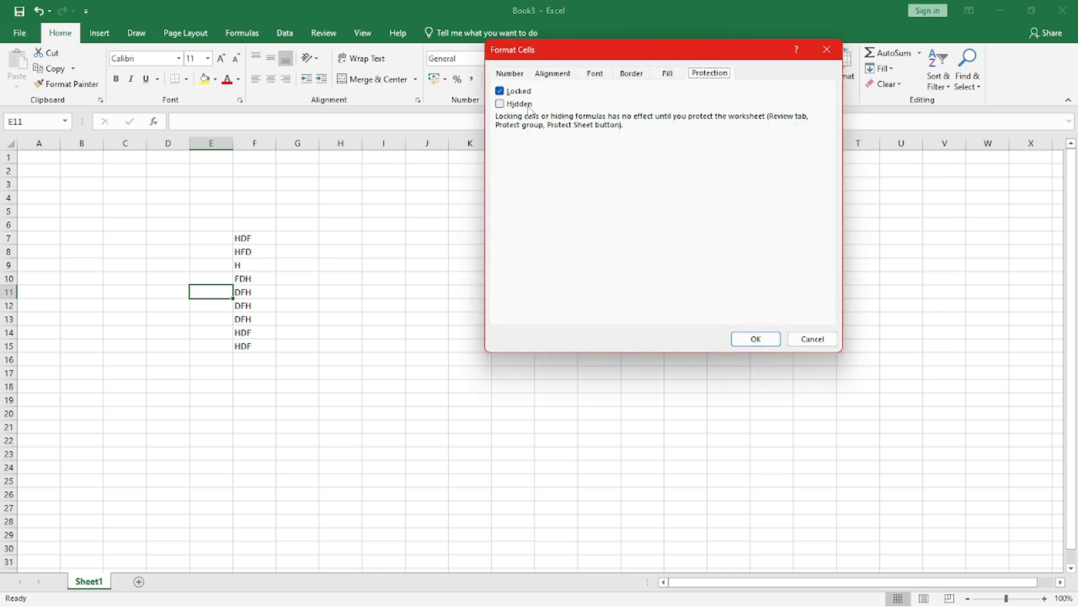
left_click(507, 93)
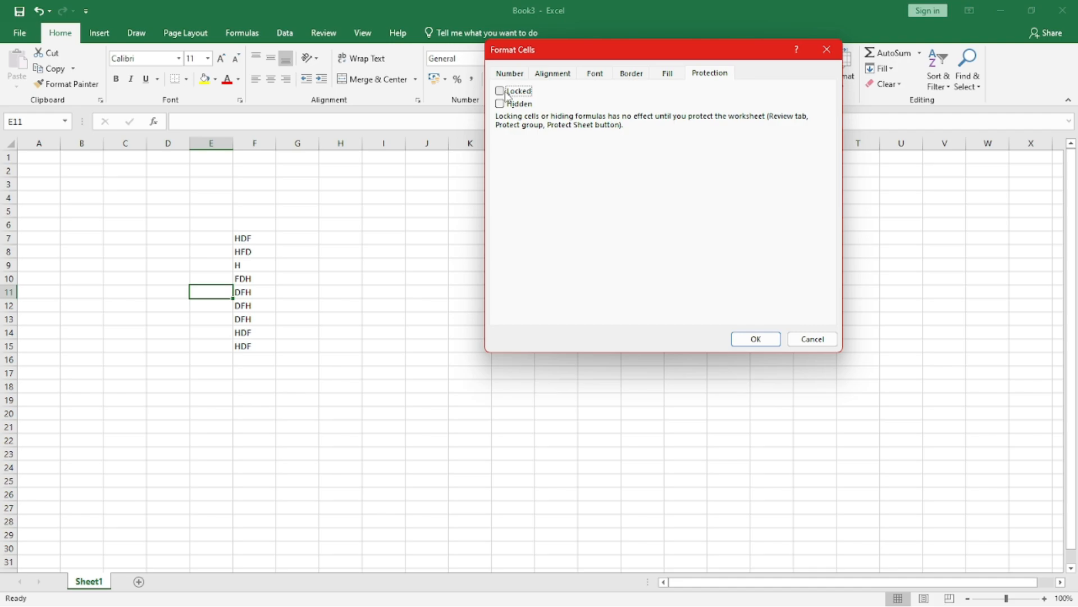
left_click(752, 338)
Step: Protect Sheet1 and the contents of its locked cells with a sheet password, entering the password again to confirm it
left_click(513, 237)
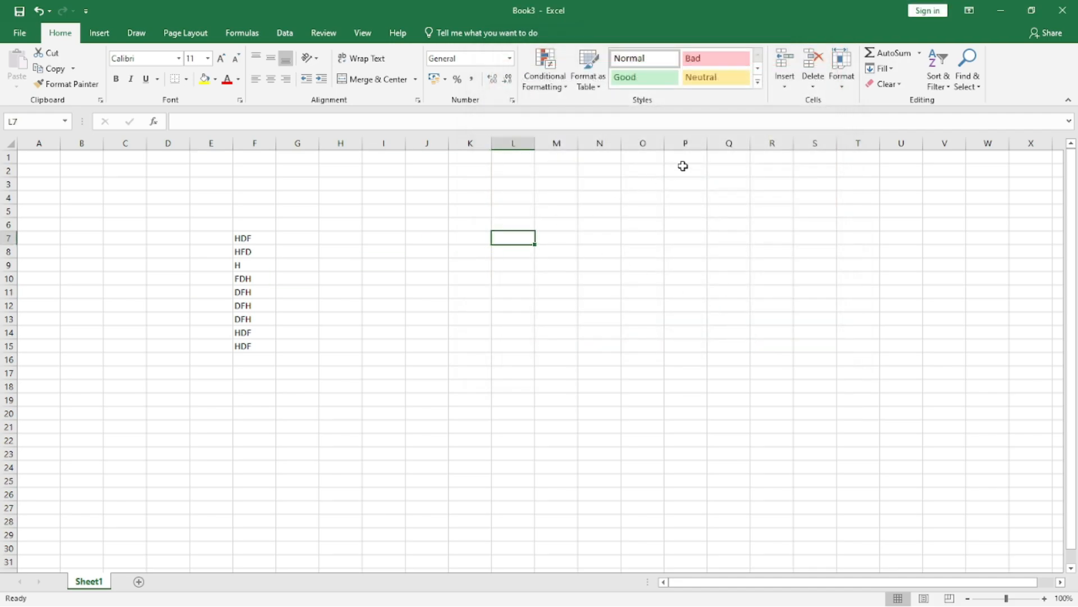
left_click(840, 85)
left_click(851, 309)
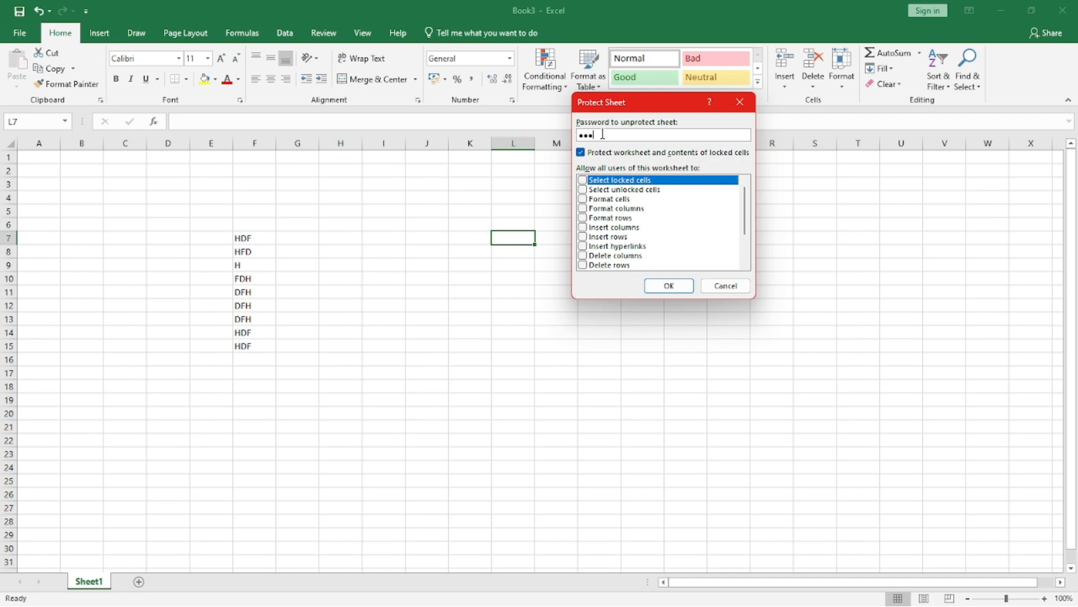
key("Return")
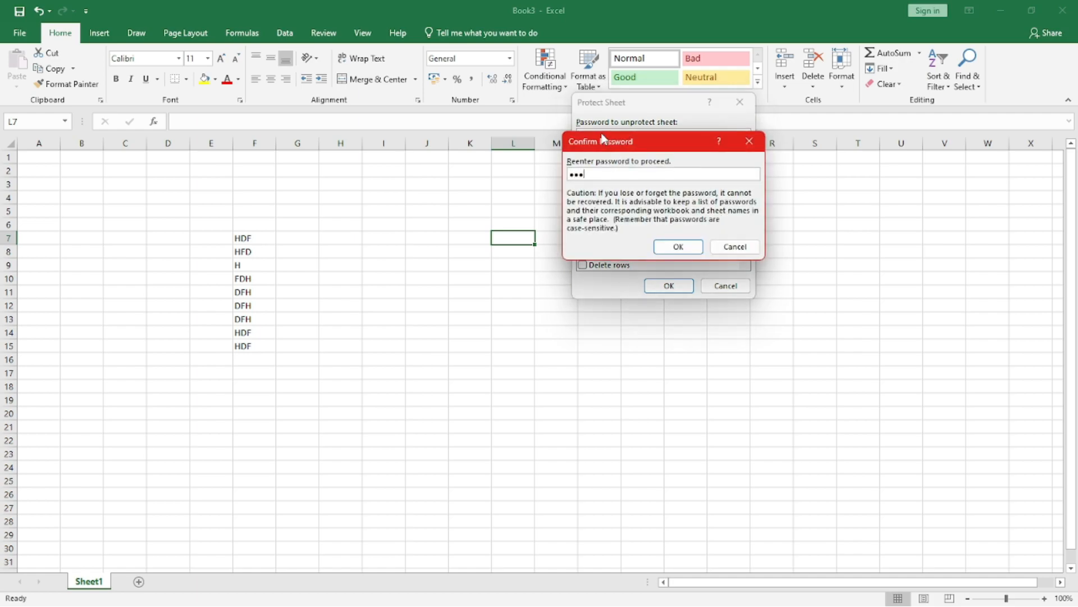
key("Return")
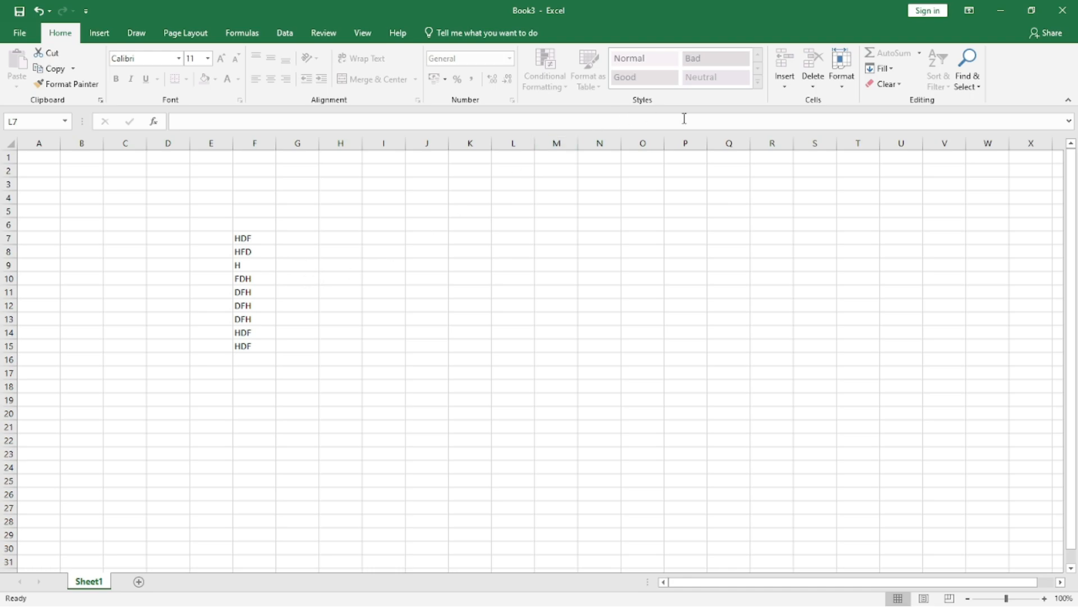
Step: Unprotect Sheet1 by entering its sheet password
left_click(842, 84)
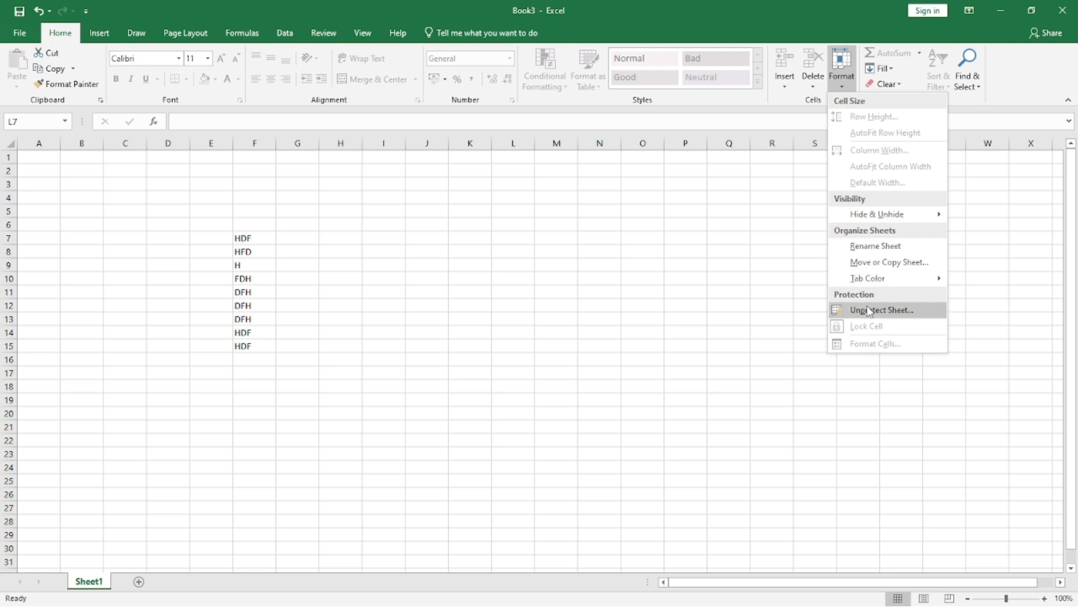
left_click(869, 311)
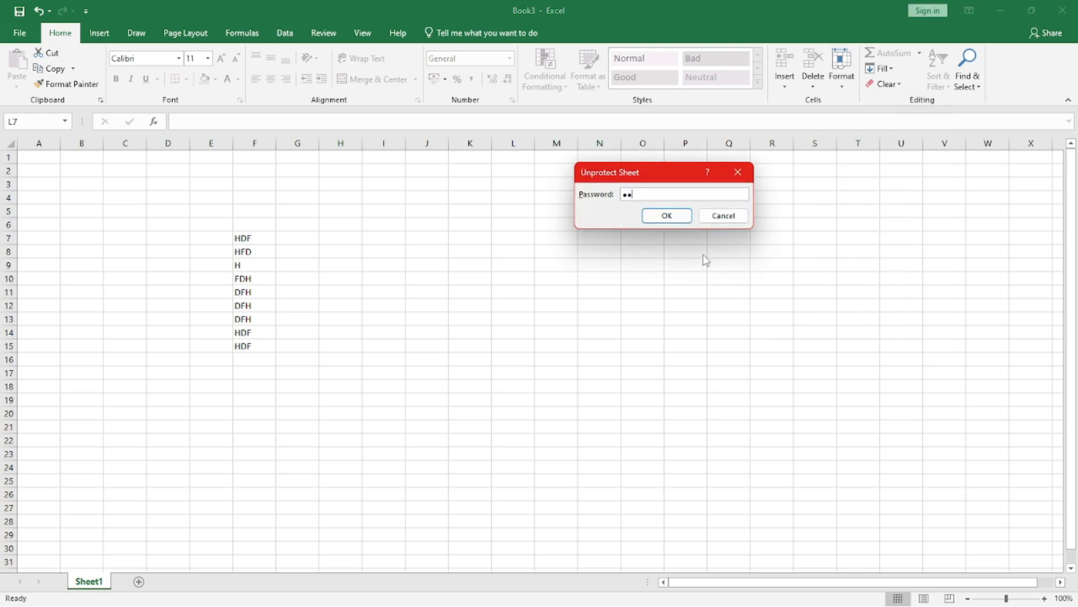
key("Return")
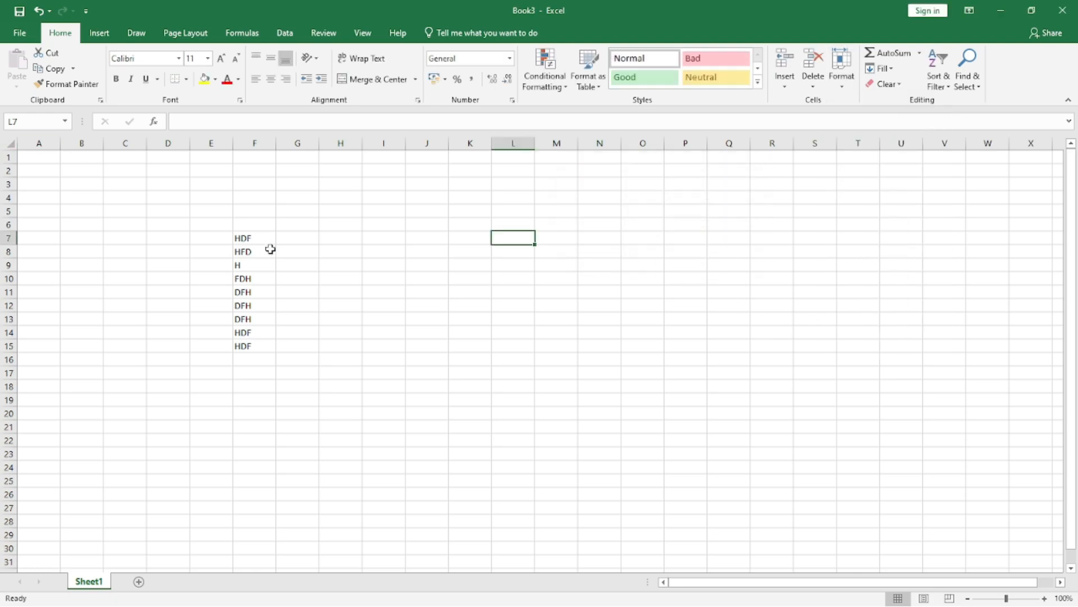
Step: Clear the contents of cells D6:F14 on Sheet1
left_click_drag(168, 224, 279, 333)
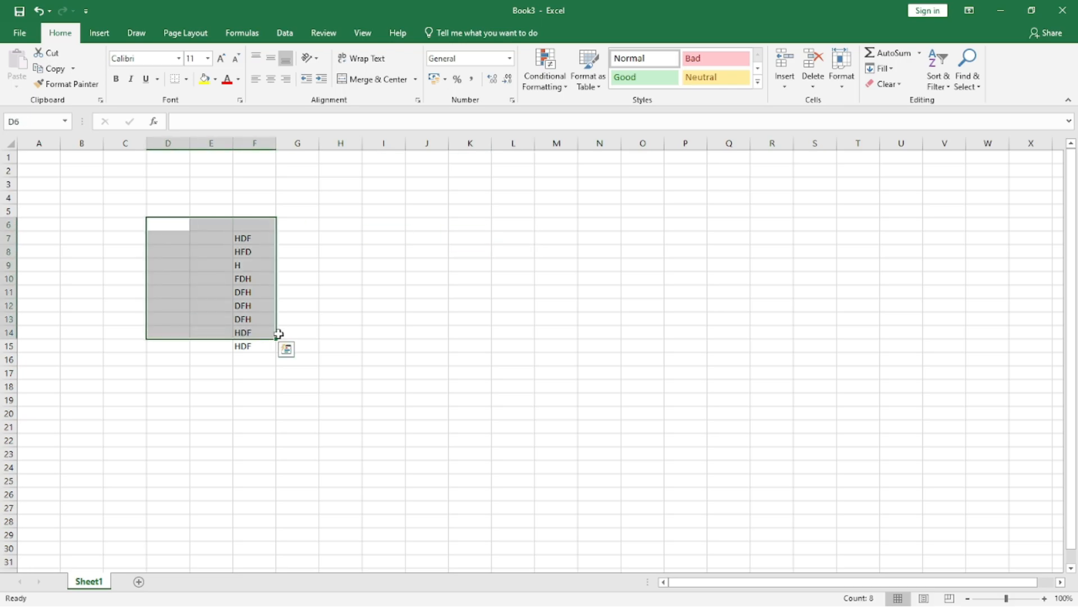
key("Delete")
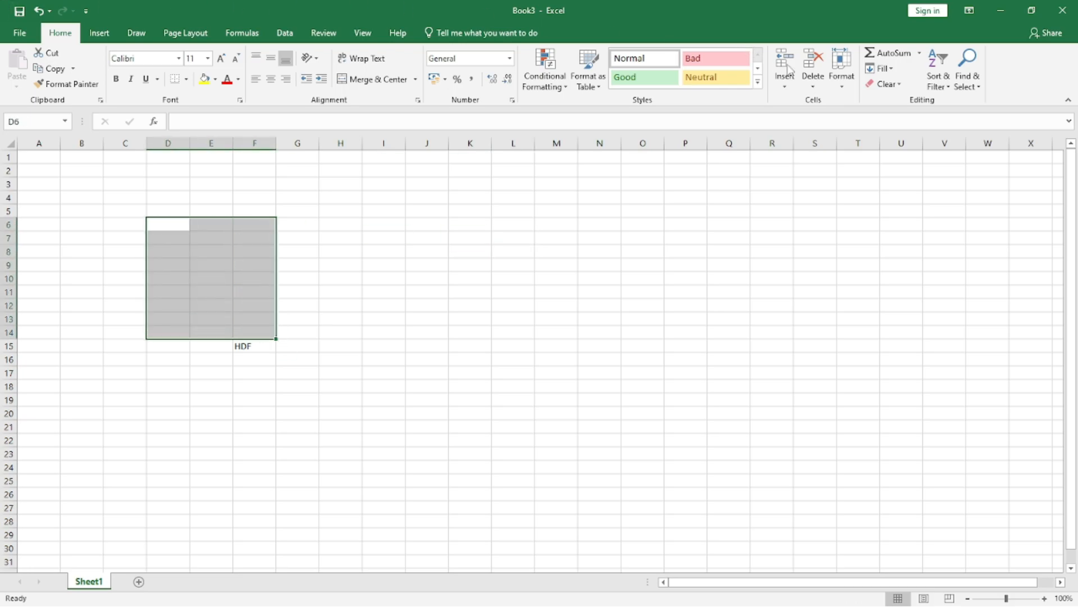
left_click(844, 88)
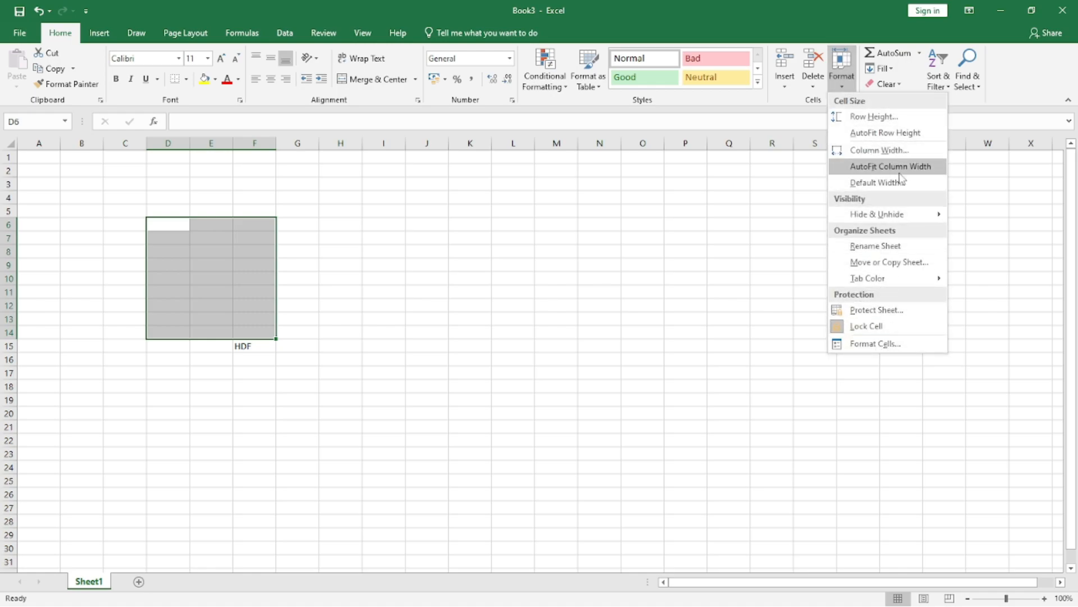
left_click(980, 231)
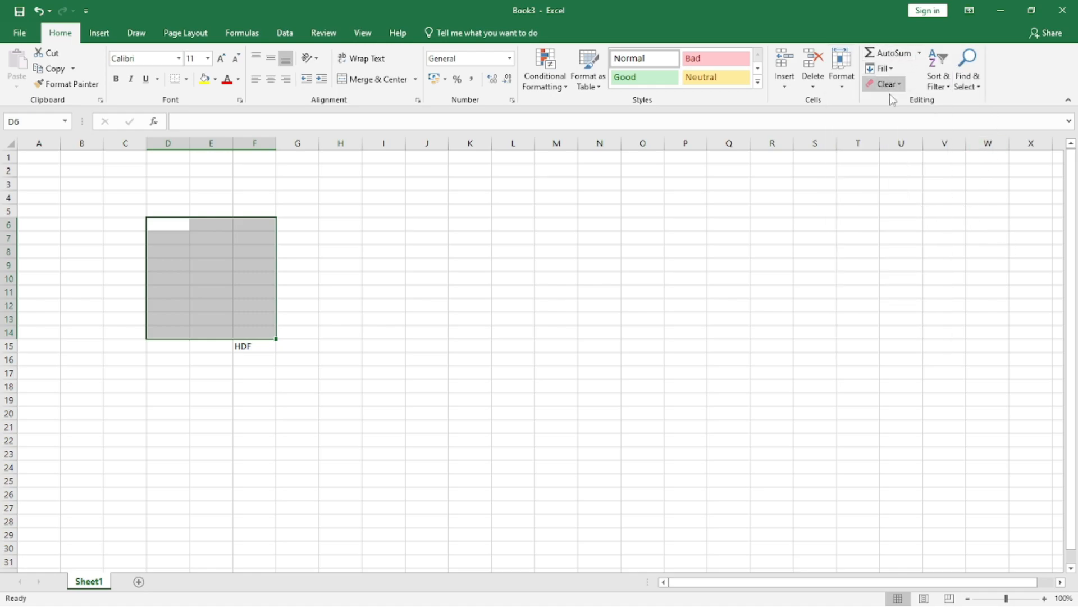